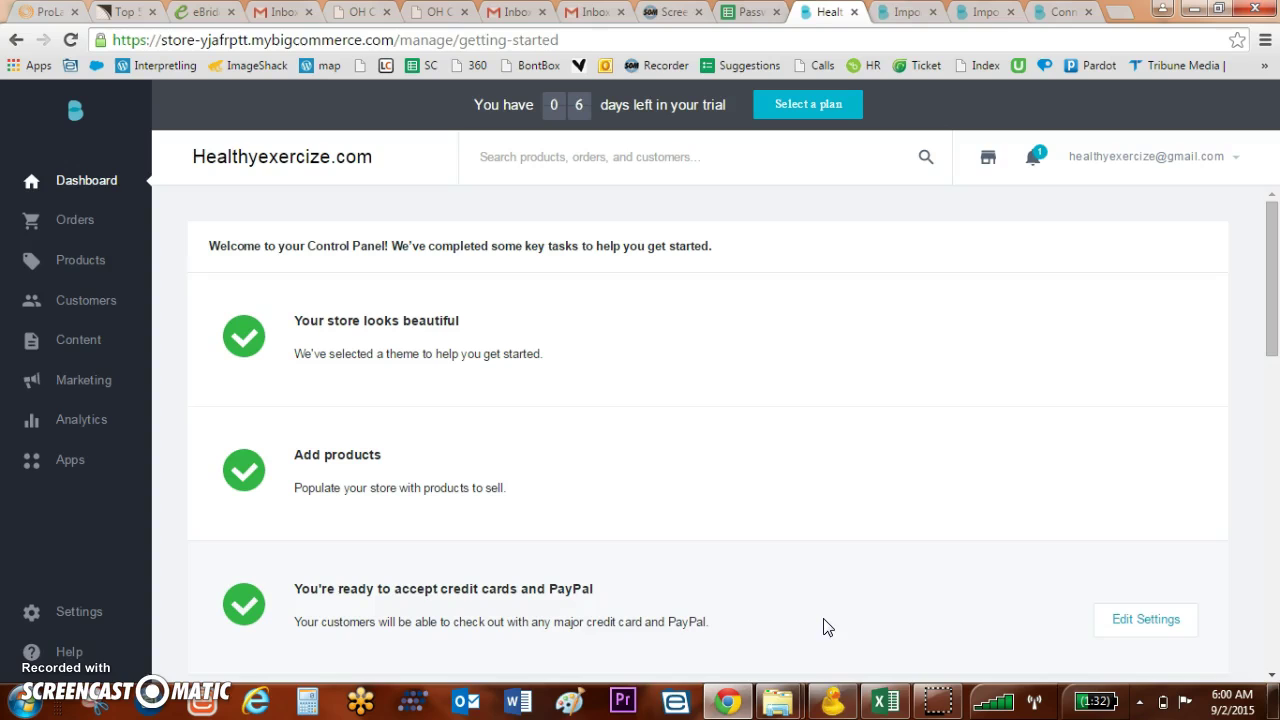
Step: Switch to Excel and review the product columns of the Trial upload sheet, through to Product Description
left_click(884, 701)
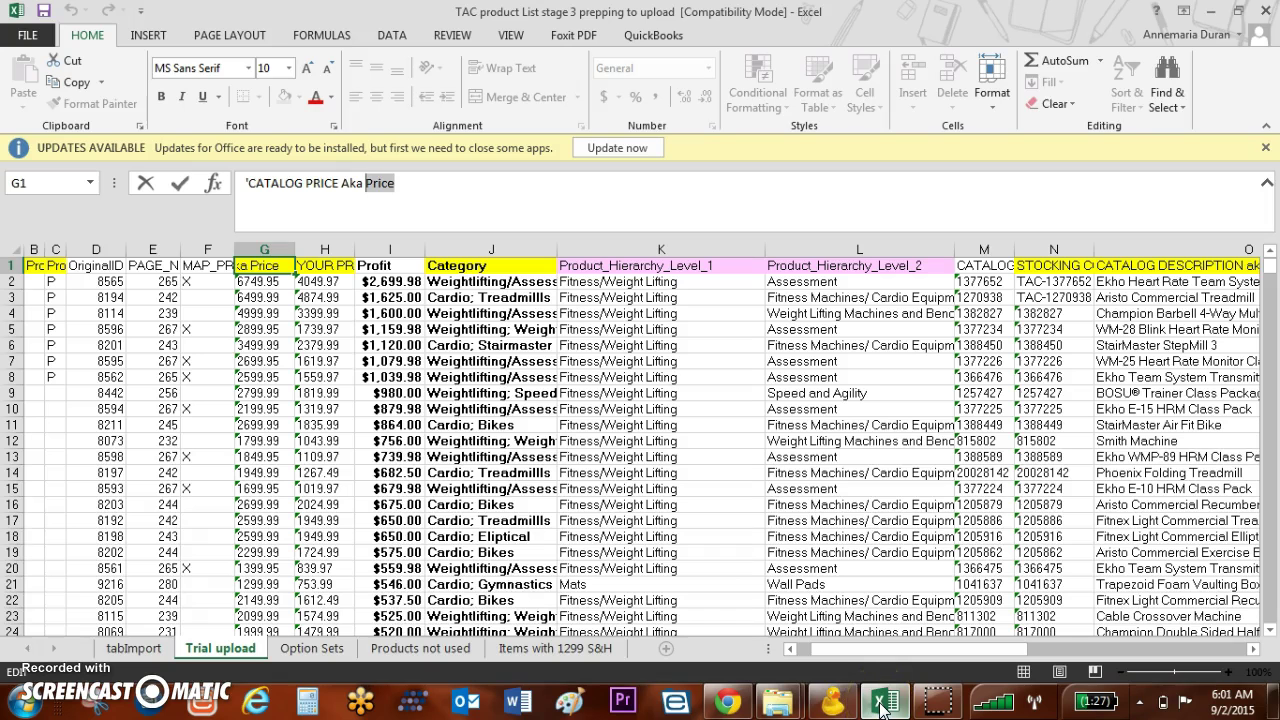
left_click_drag(906, 650, 1014, 648)
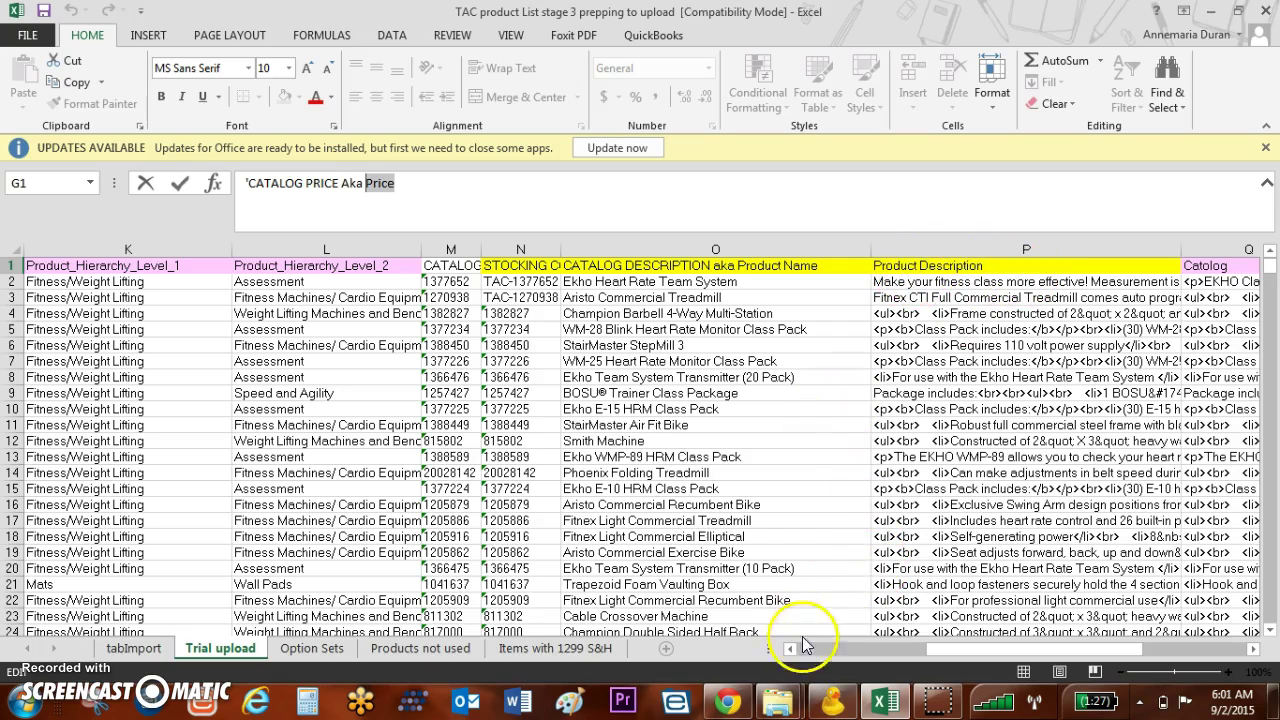
Step: Switch to Chrome and review the Bigcommerce article on importing and exporting products, including its table of importable fields
left_click(729, 703)
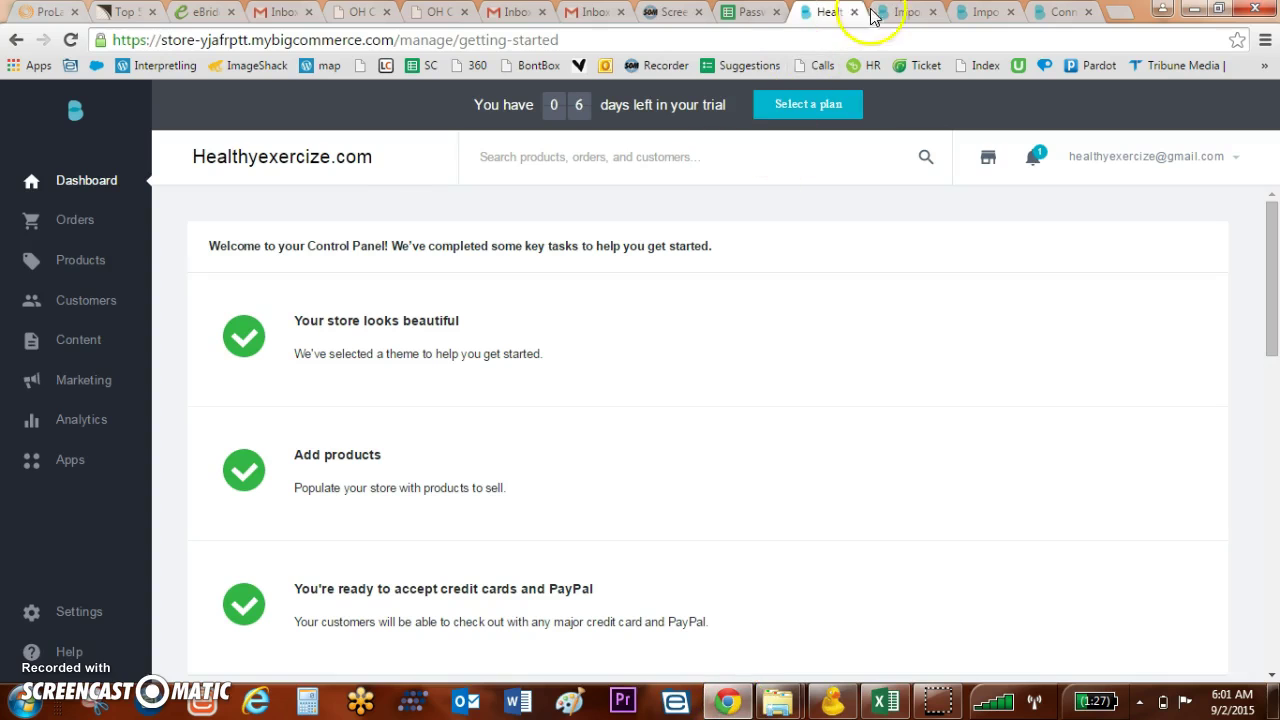
left_click(905, 12)
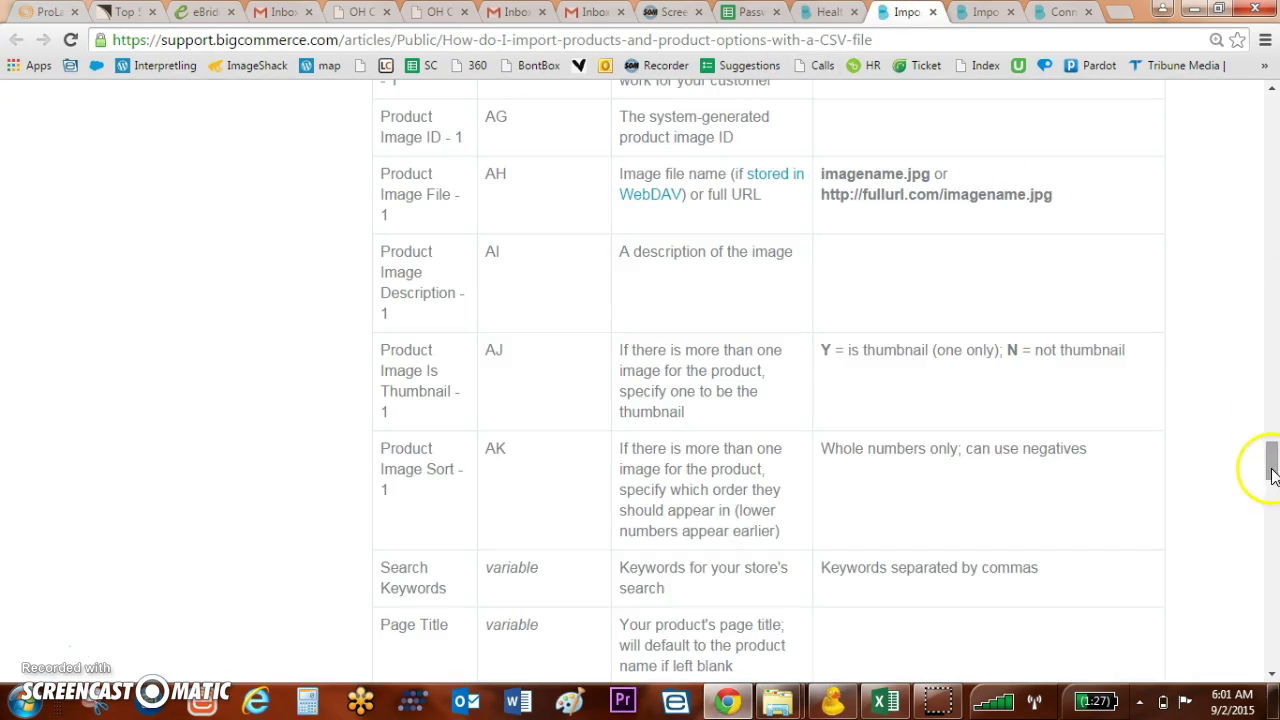
left_click_drag(1270, 463, 1272, 112)
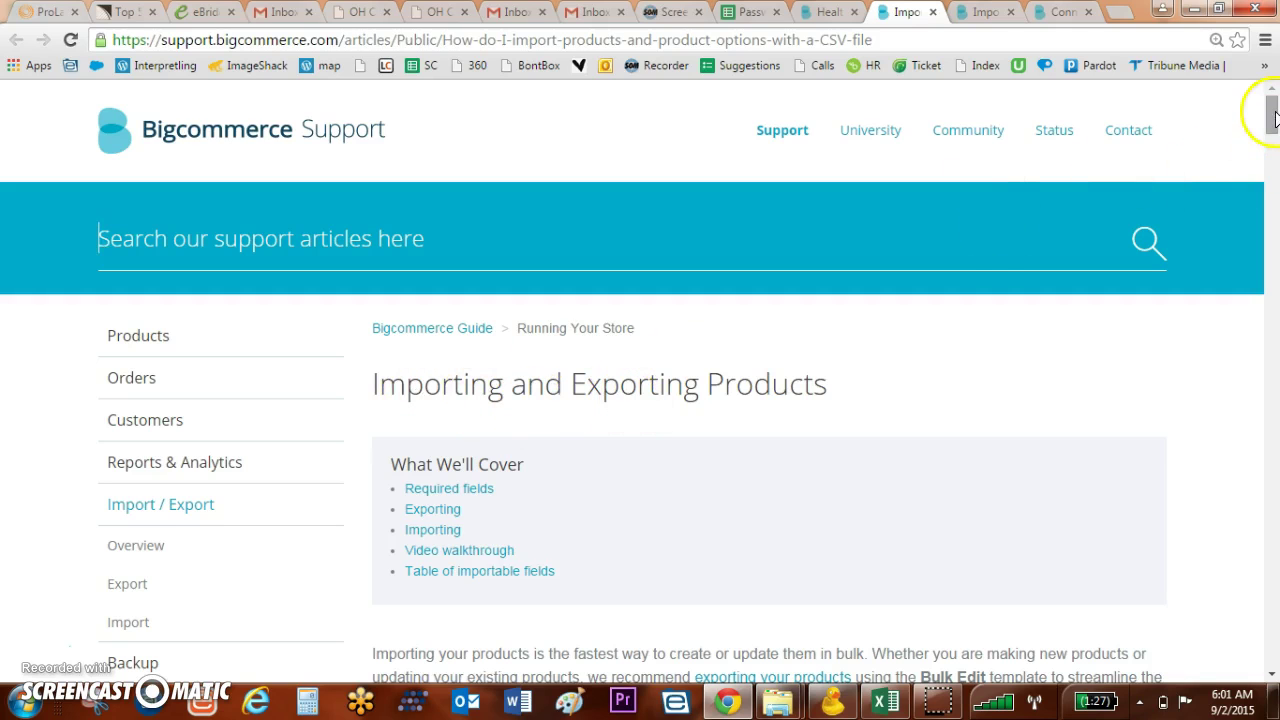
left_click_drag(1270, 113, 1274, 264)
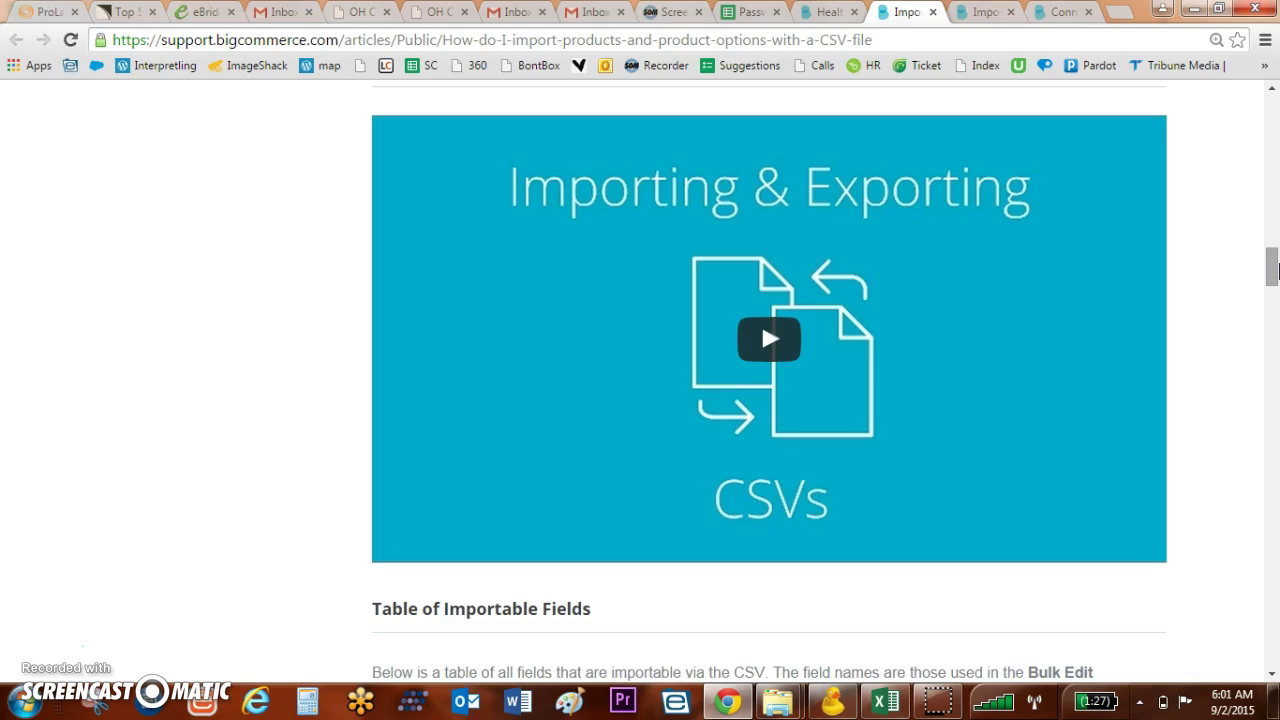
left_click(1274, 268)
left_click_drag(1274, 268, 1273, 310)
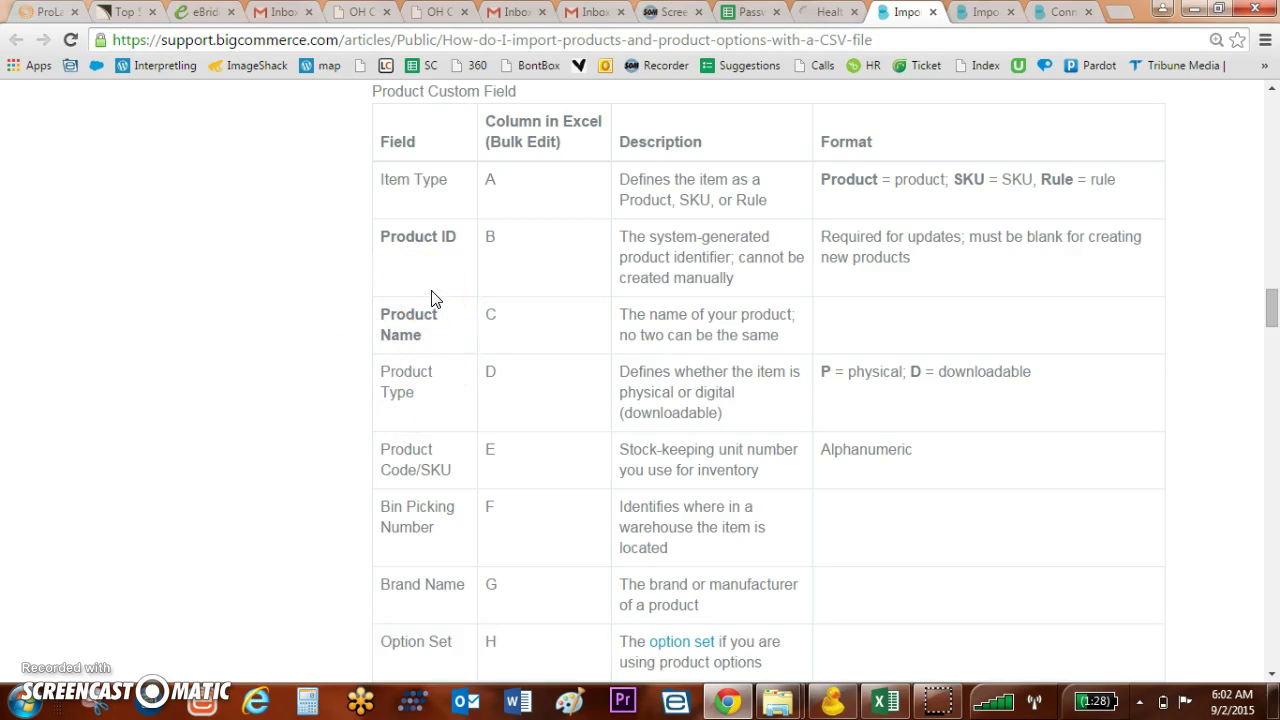
left_click_drag(1268, 298, 1274, 367)
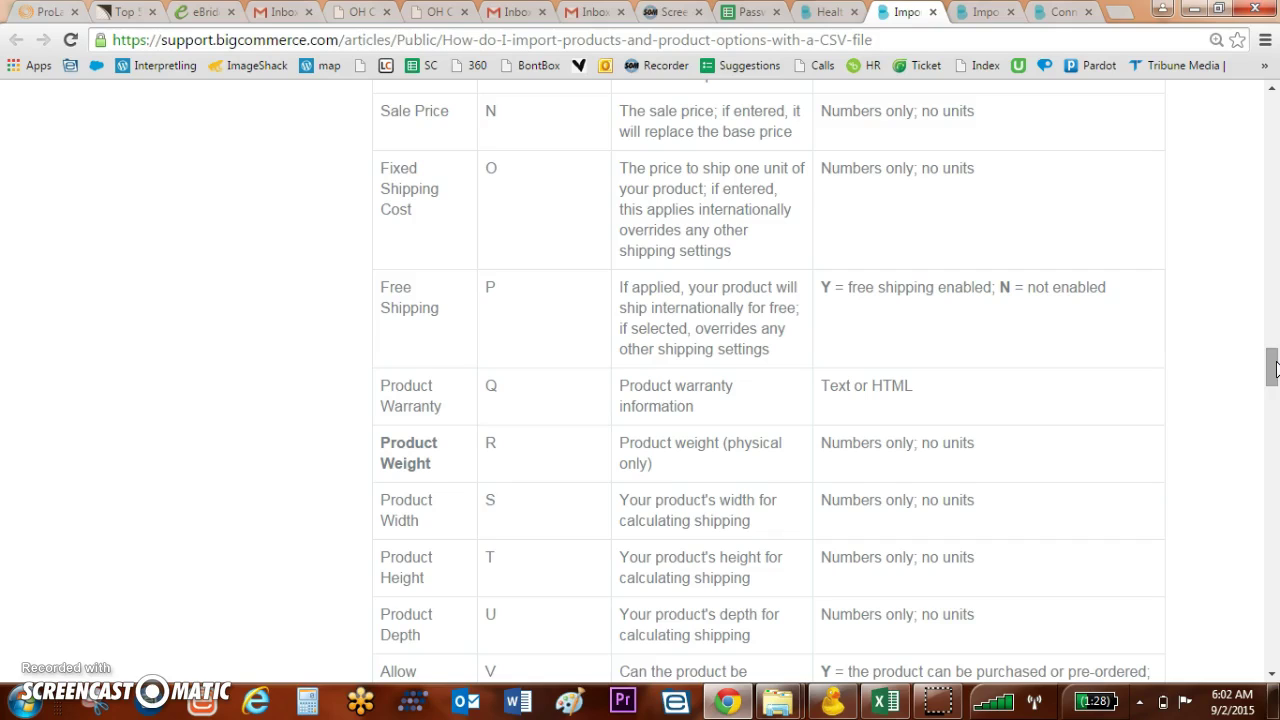
Step: Return to Excel and examine the XL_WEB_IMAGE and Photo columns of the Trial upload sheet
left_click(881, 697)
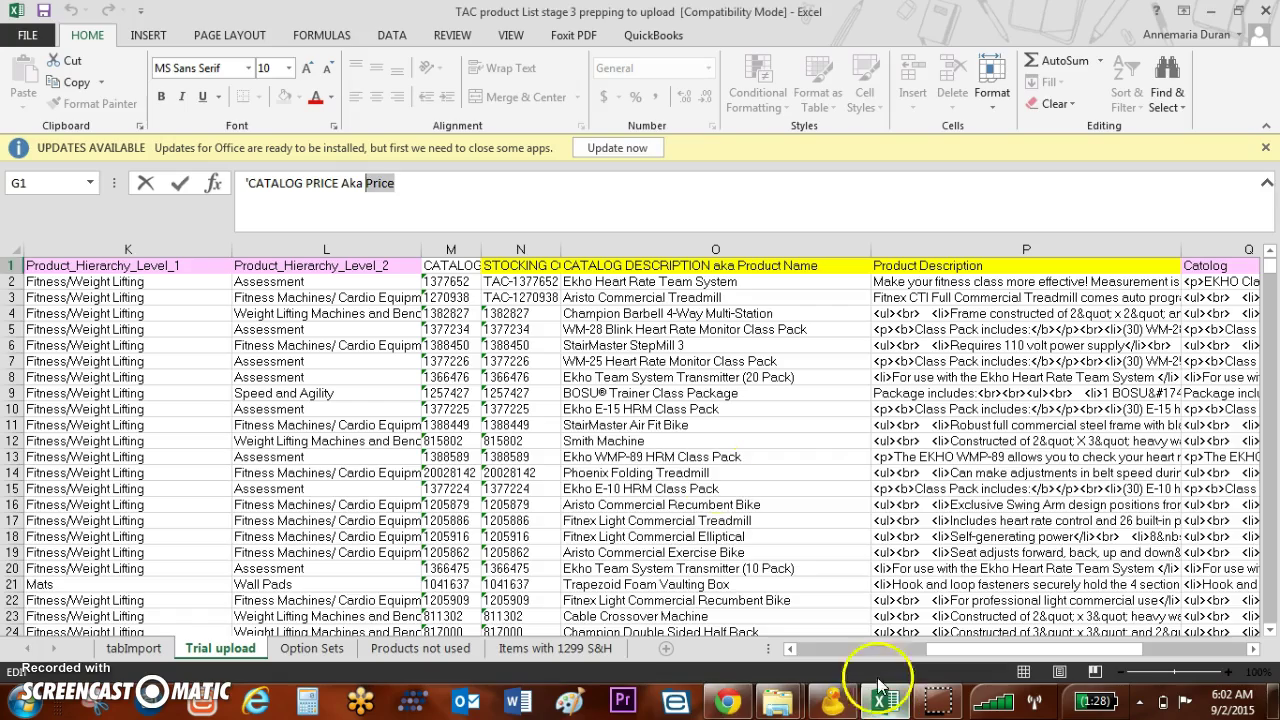
left_click_drag(1269, 267, 1269, 258)
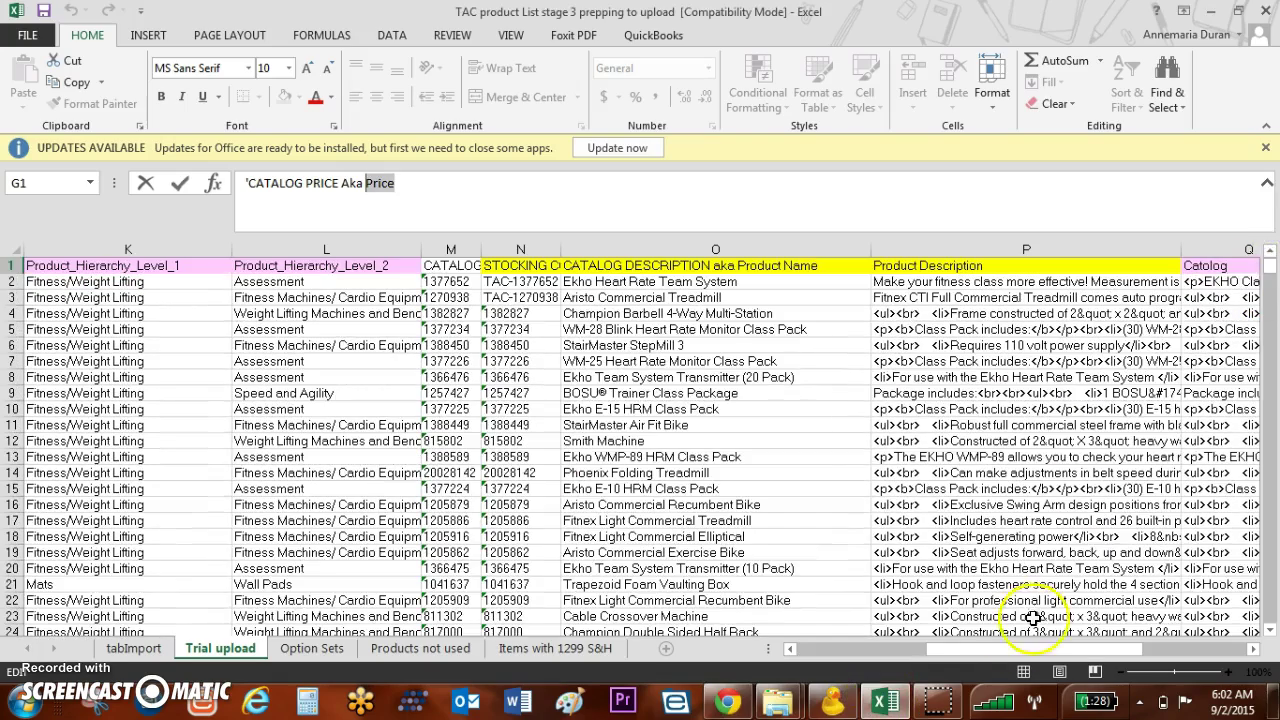
left_click(978, 655)
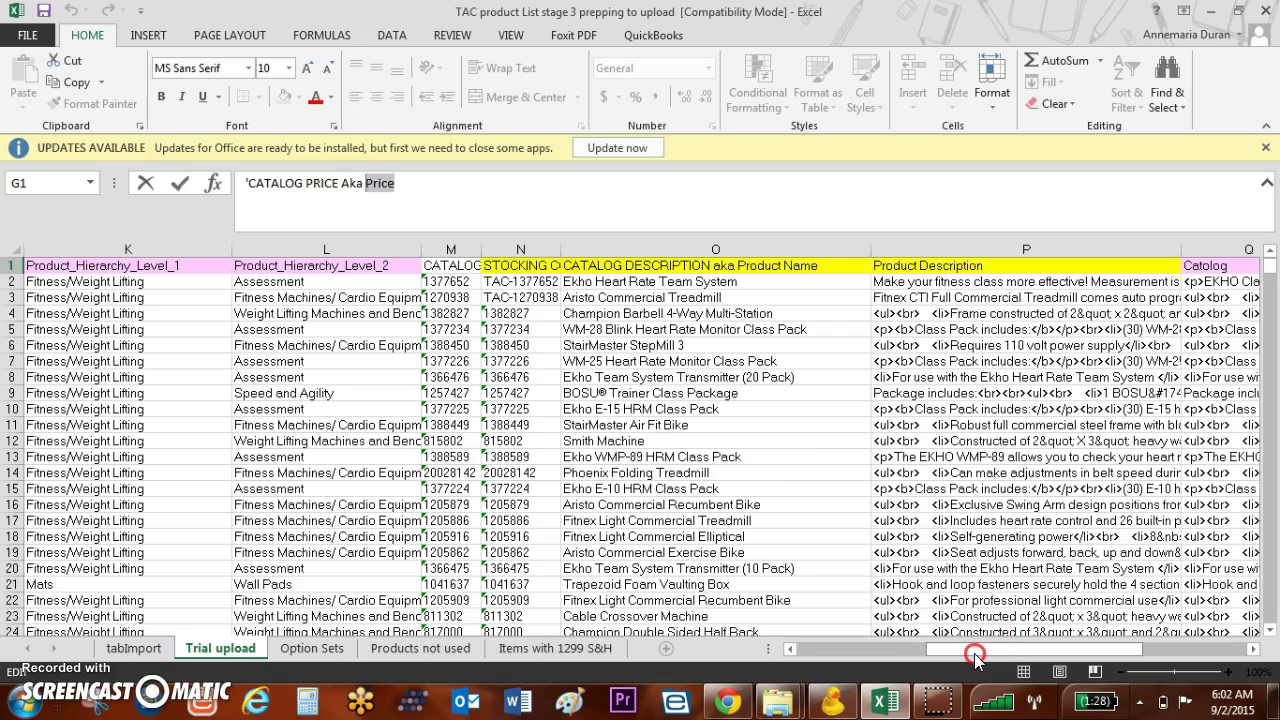
left_click_drag(992, 655, 1080, 645)
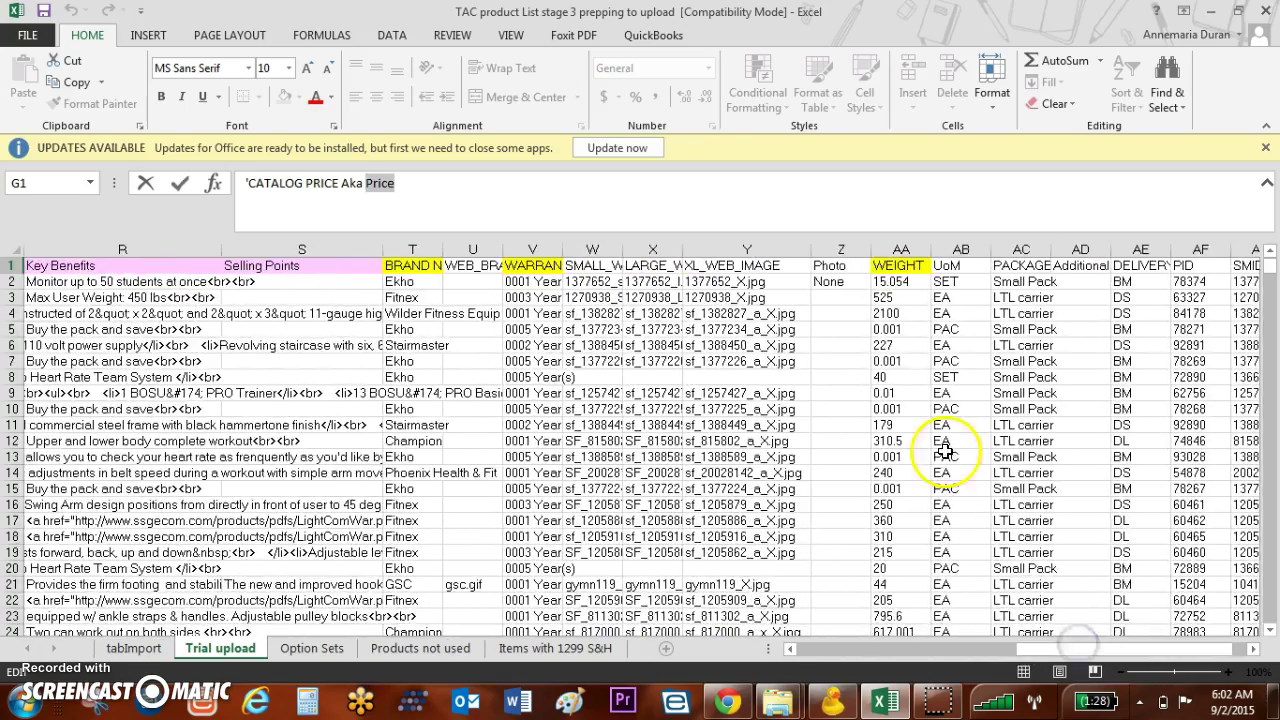
left_click(773, 249)
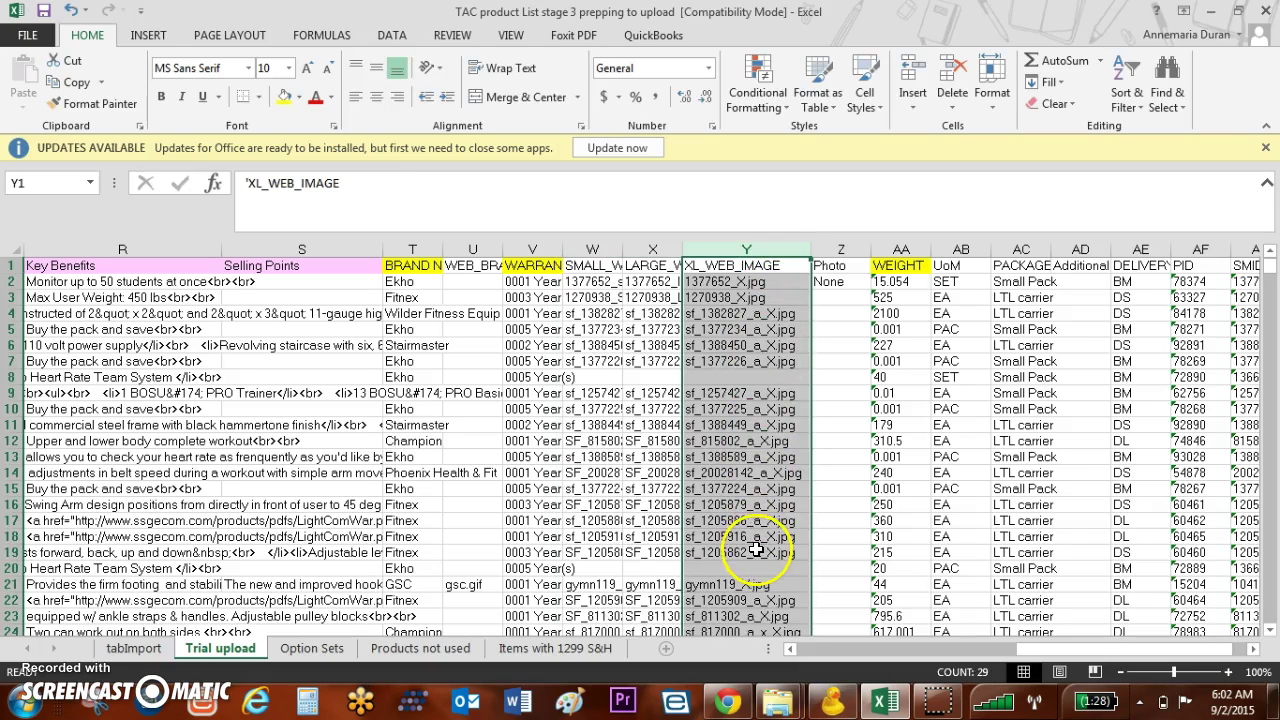
left_click(843, 250)
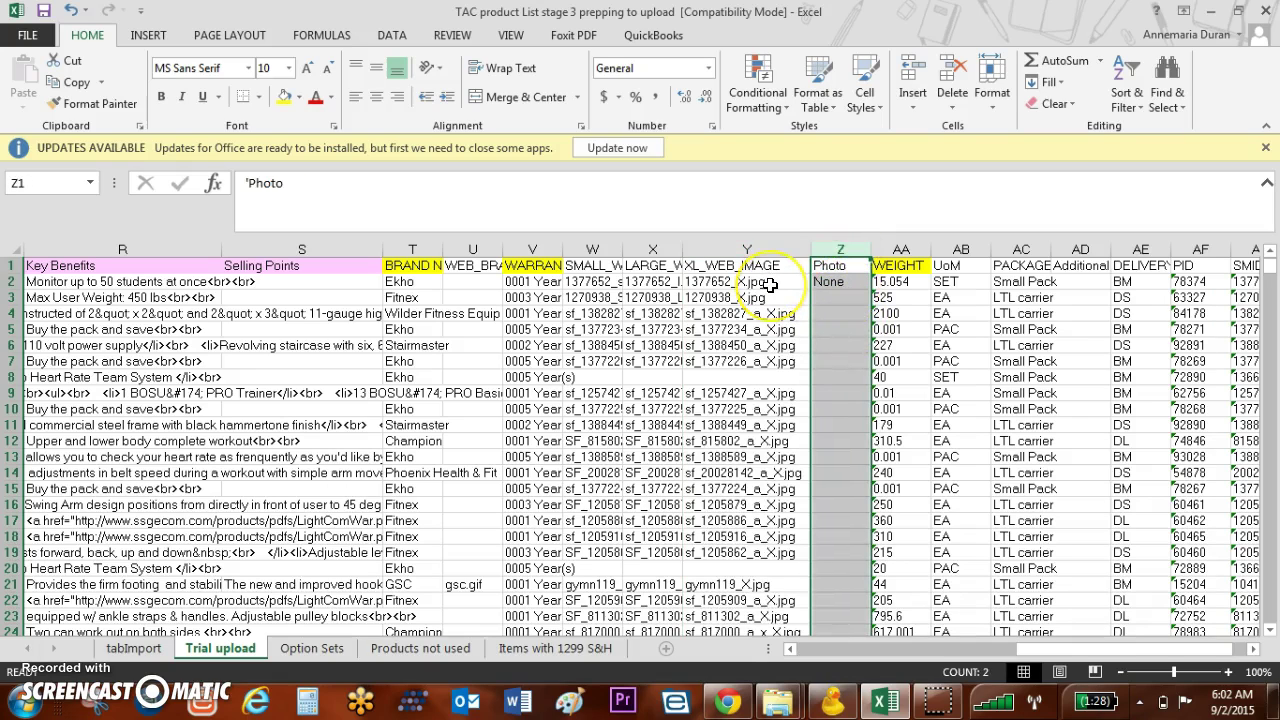
left_click(826, 300)
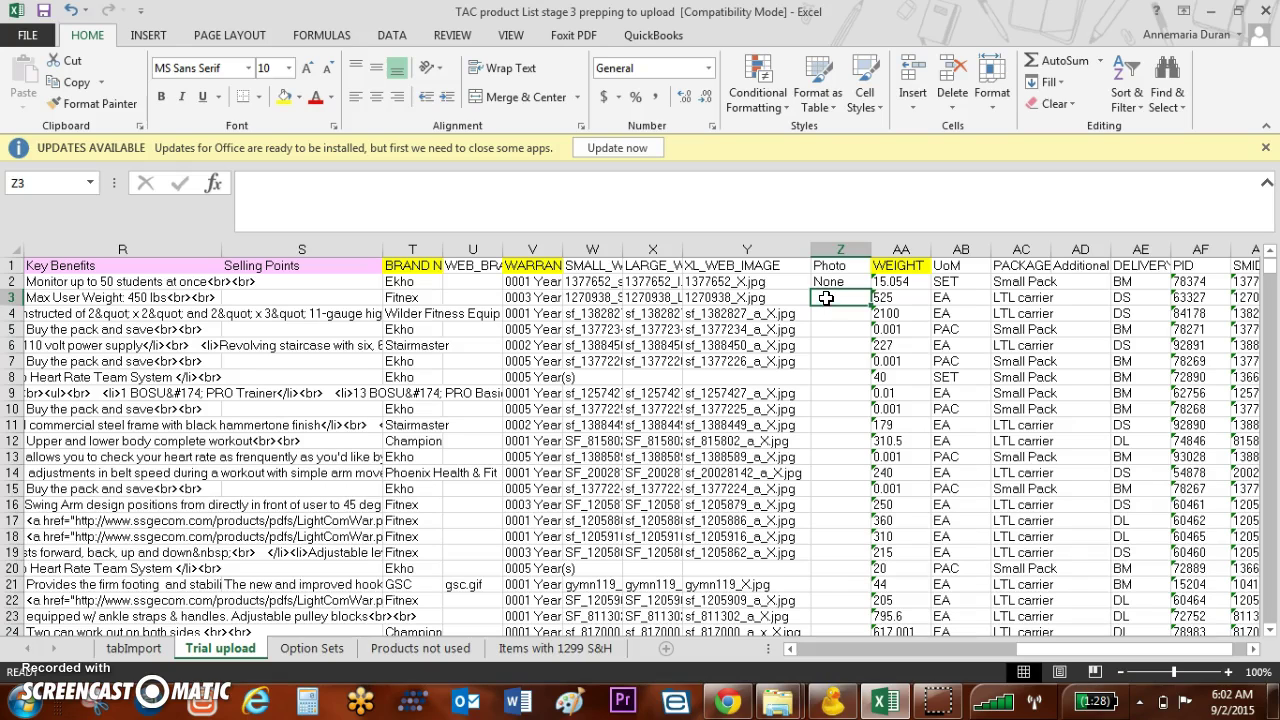
Step: Switch to the TAC Images folder in Windows Explorer and look through the product image files from the beginning
right_click(780, 704)
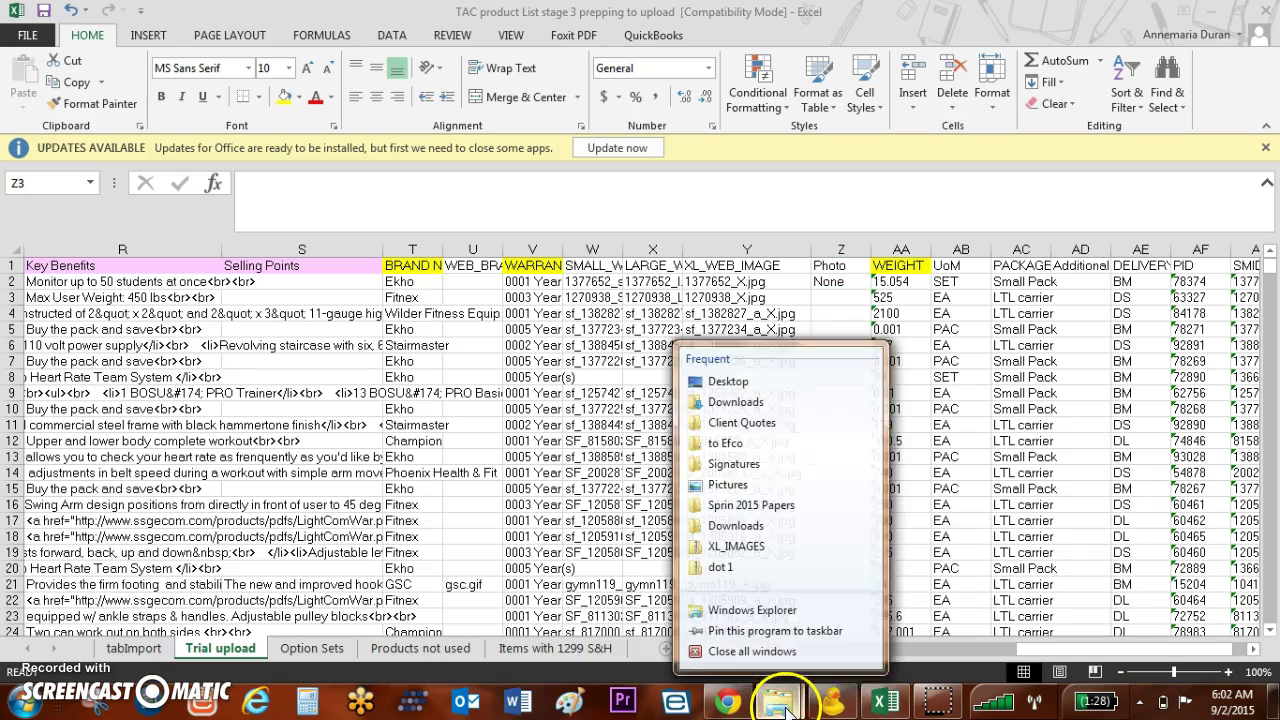
left_click(783, 710)
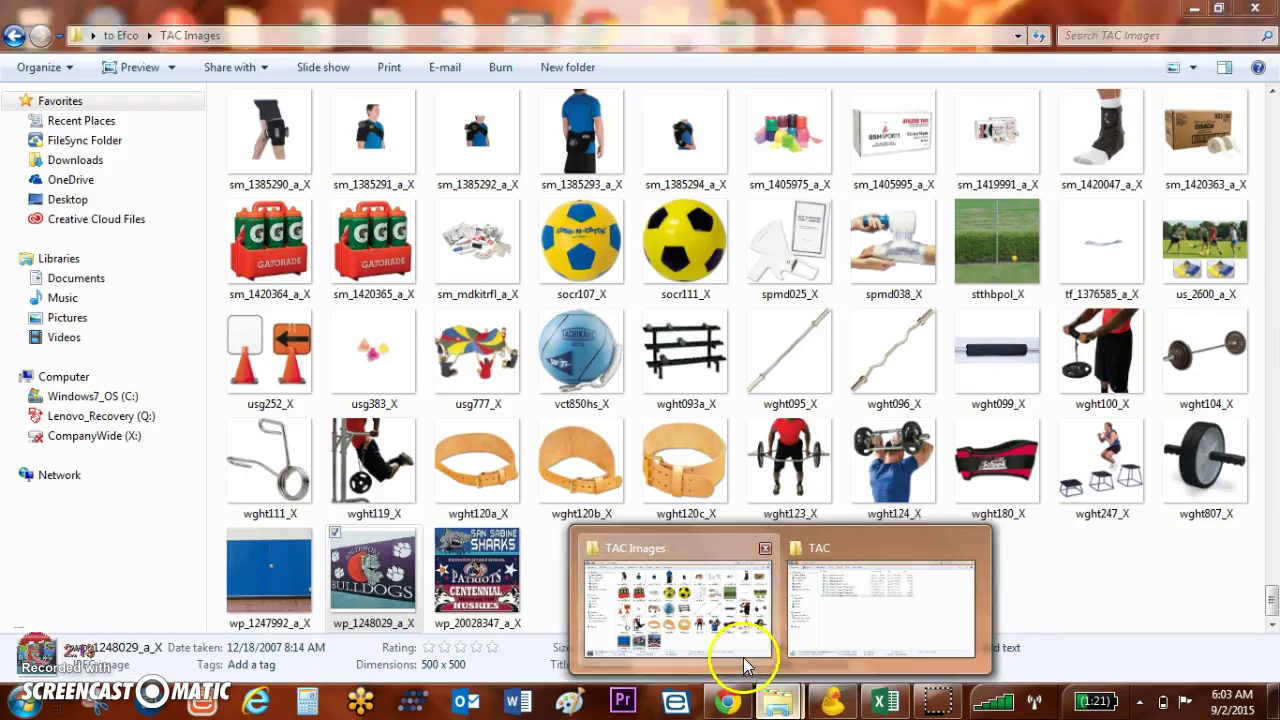
left_click(745, 672)
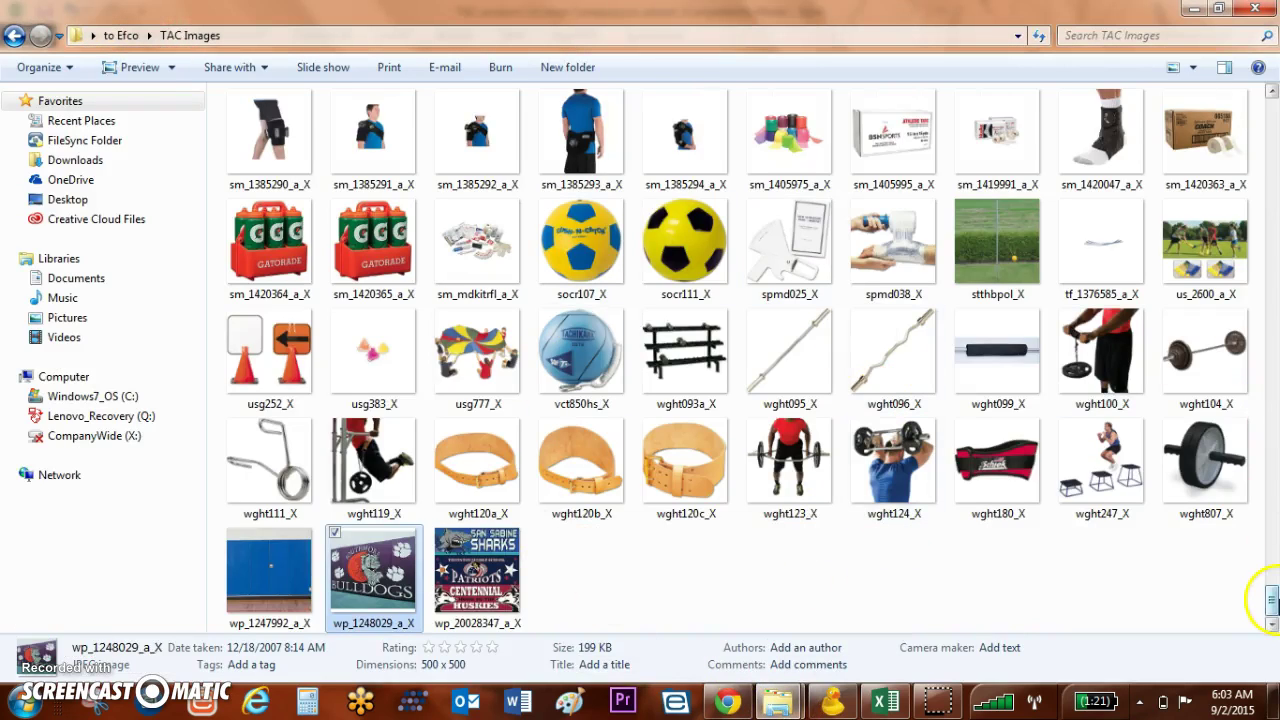
right_click(1274, 416)
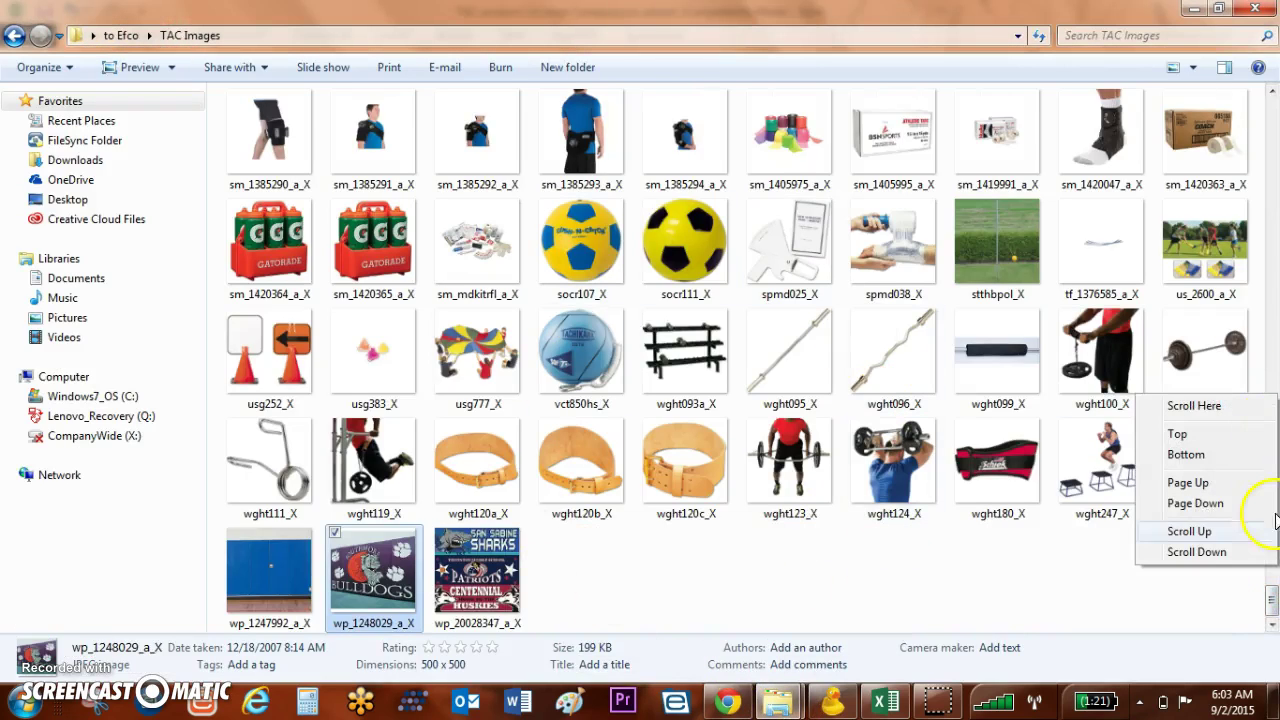
left_click(1272, 605)
left_click_drag(1272, 605, 1272, 115)
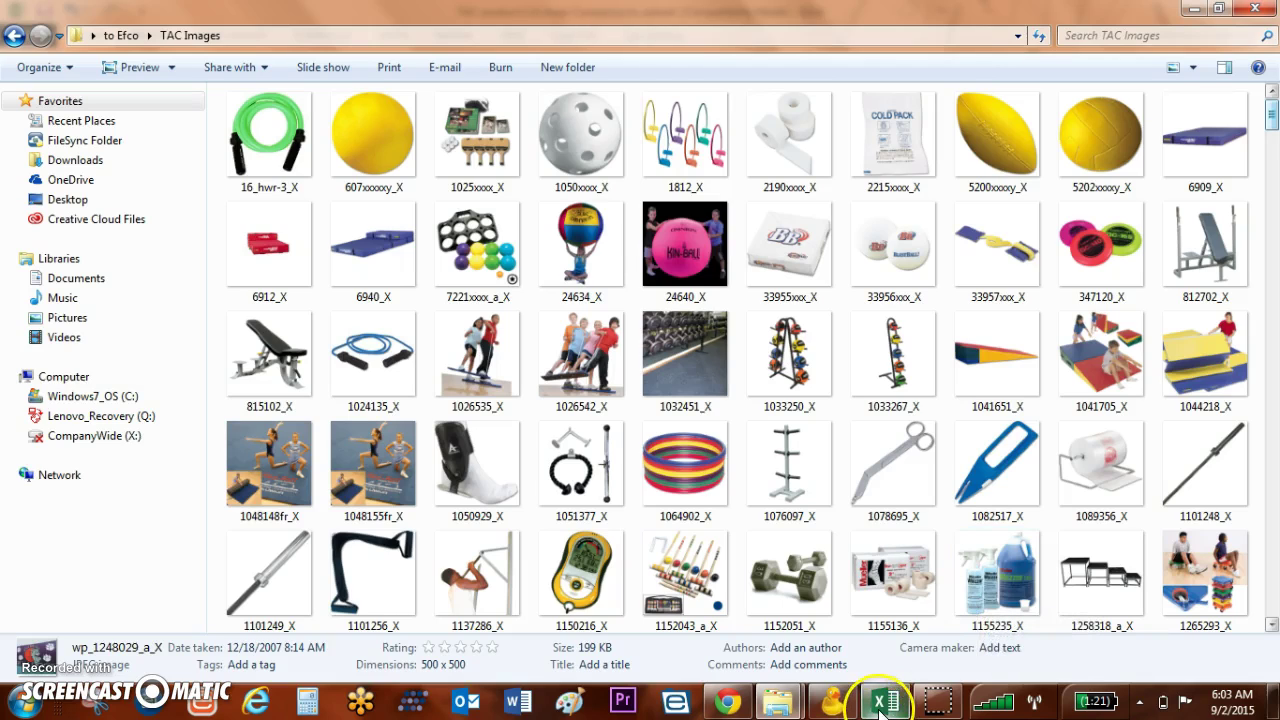
mouse_move(880, 703)
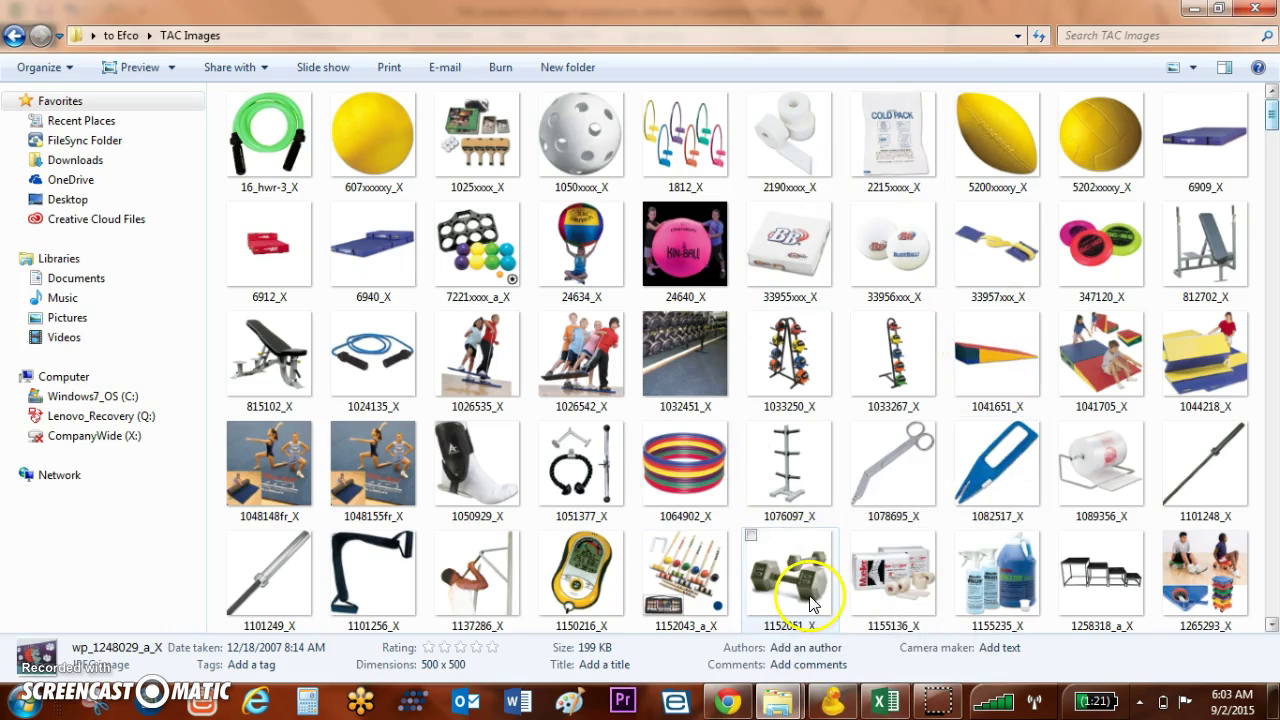
Step: Switch to the Bigcommerce control panel in Chrome and locate File Access (WebDAV) in the store's server settings
left_click(737, 706)
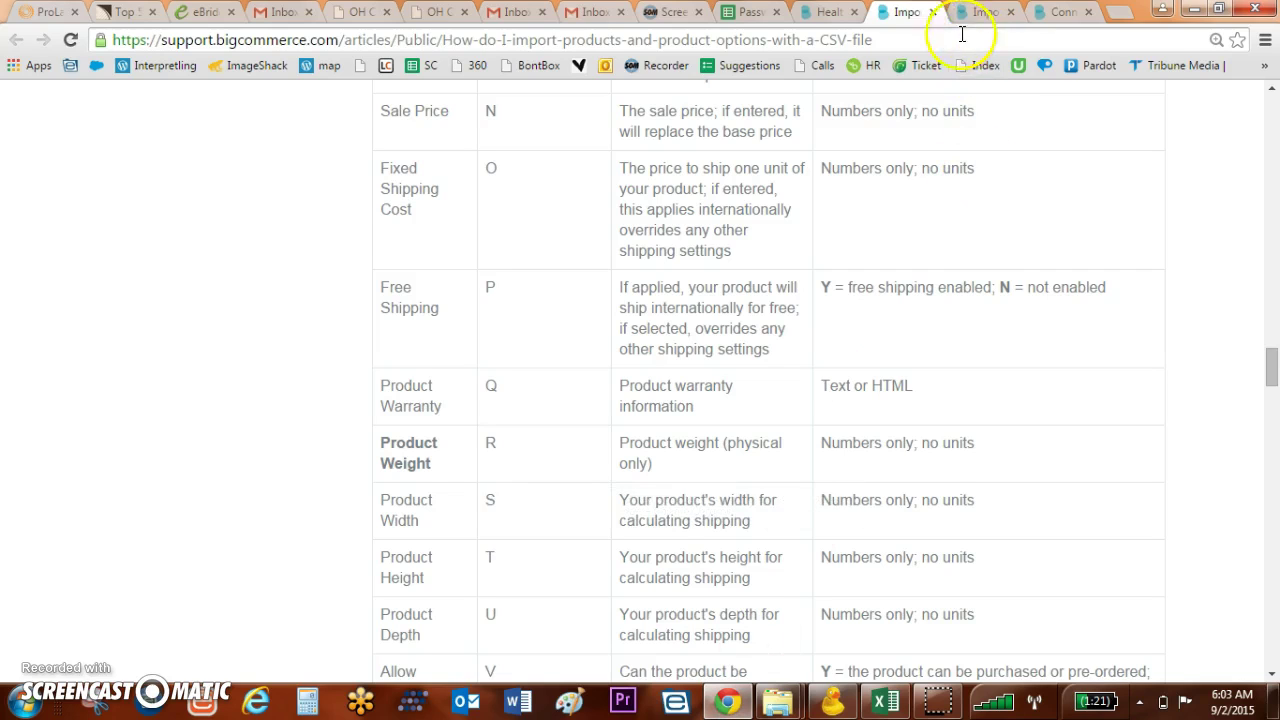
left_click(833, 18)
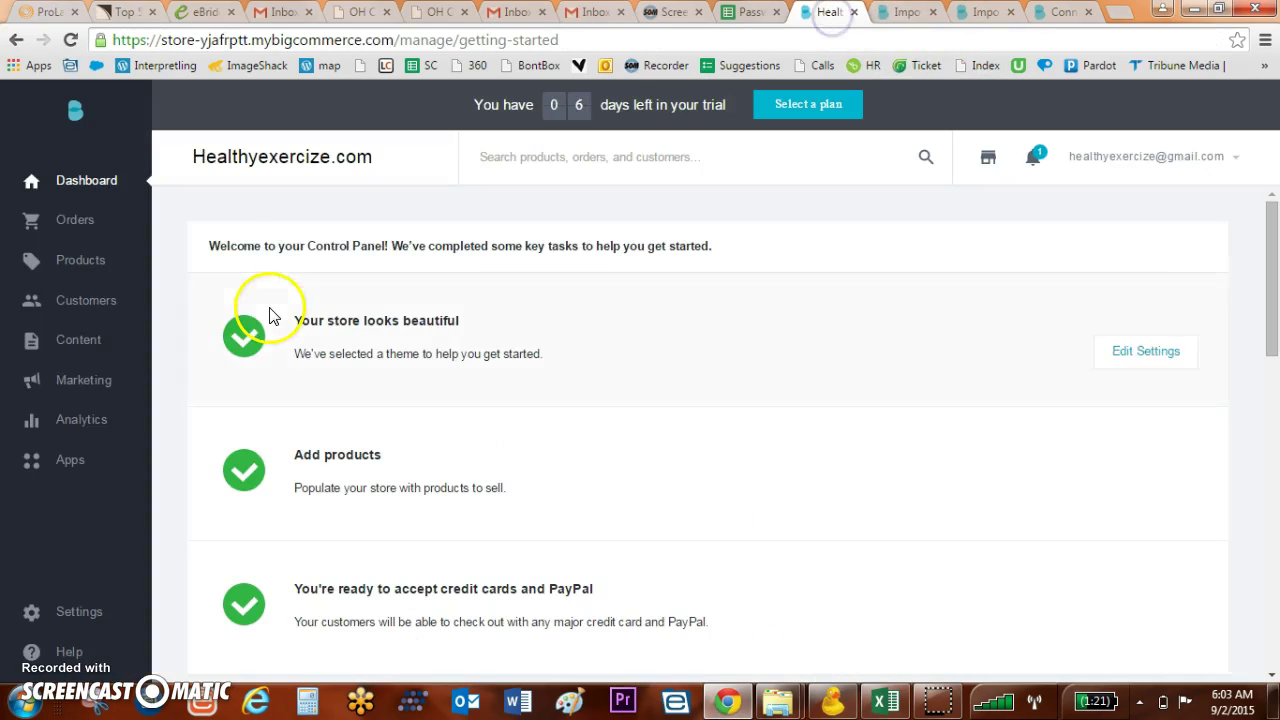
left_click(72, 650)
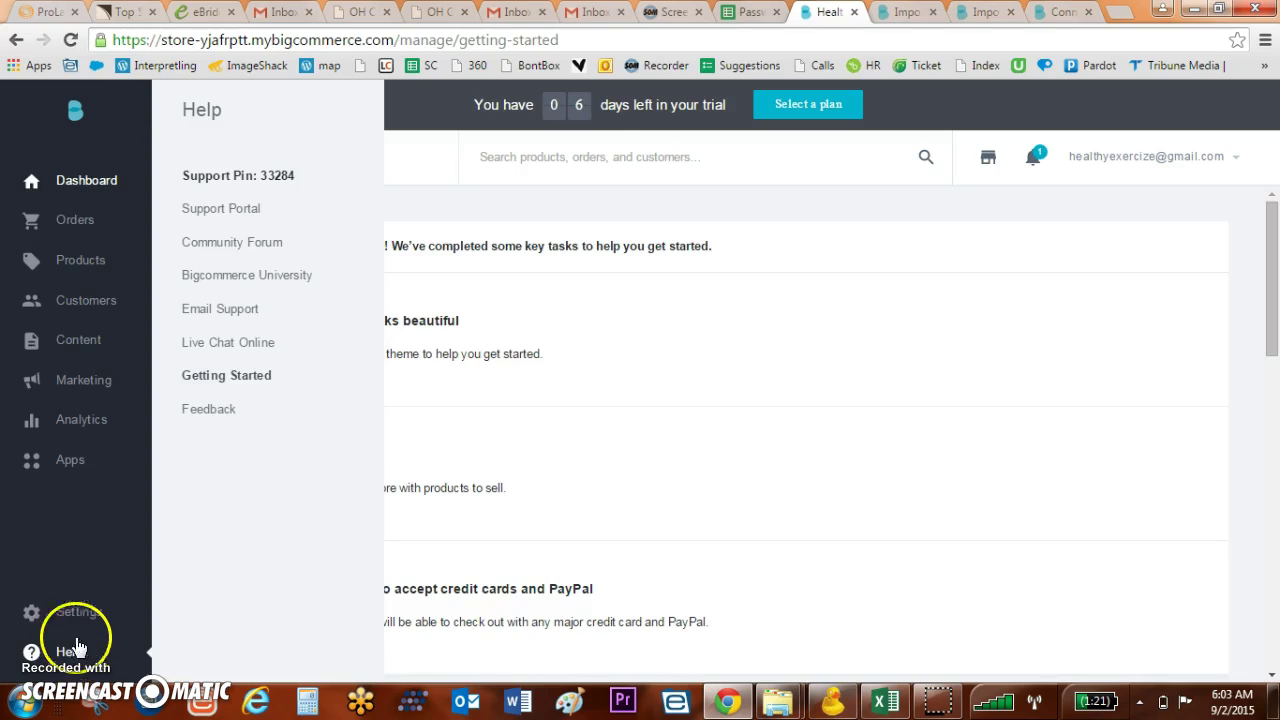
left_click(80, 612)
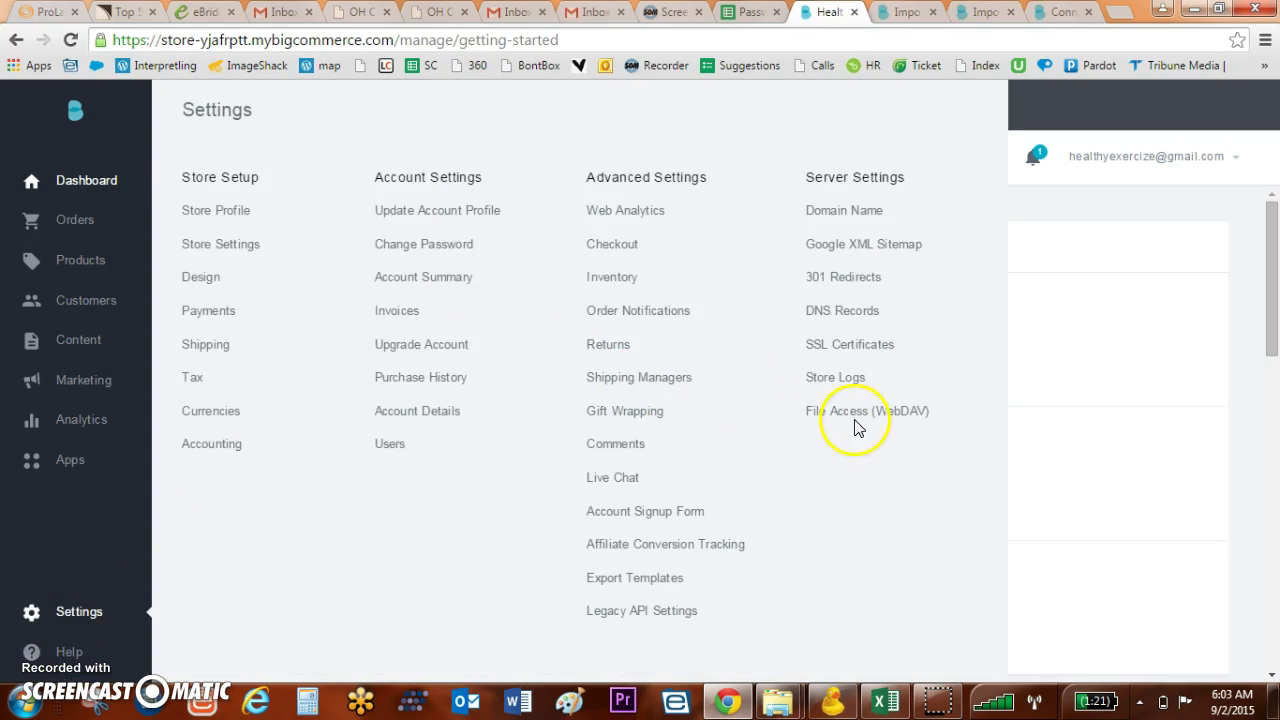
left_click(893, 422)
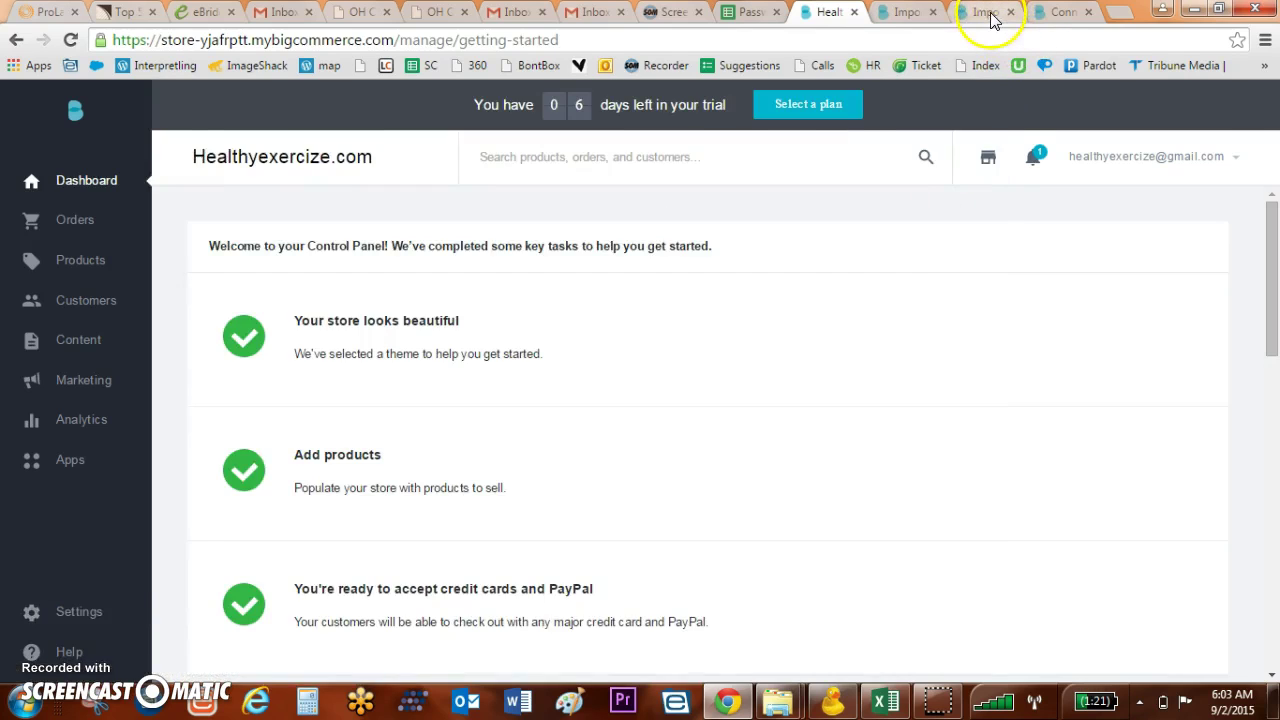
Step: Consult the support articles on importing product images and connecting to WebDAV with CyberDuck, including the single-click login instructions
left_click(990, 15)
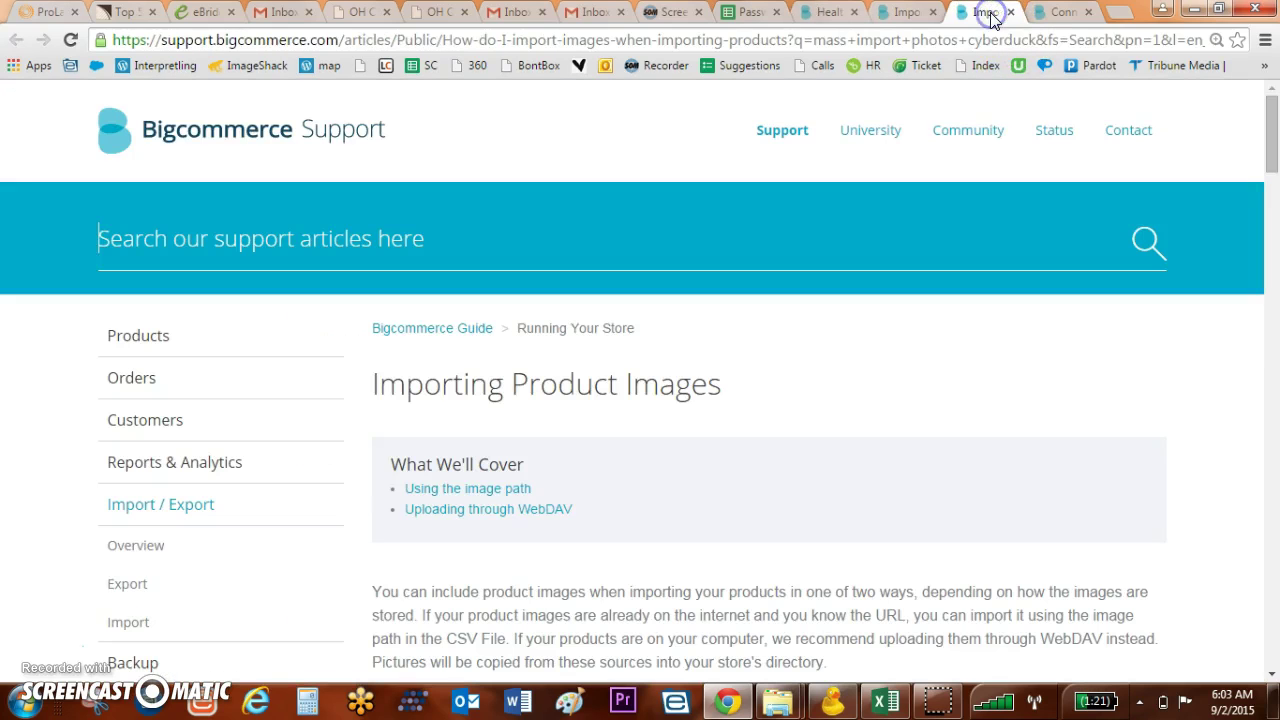
left_click(1078, 18)
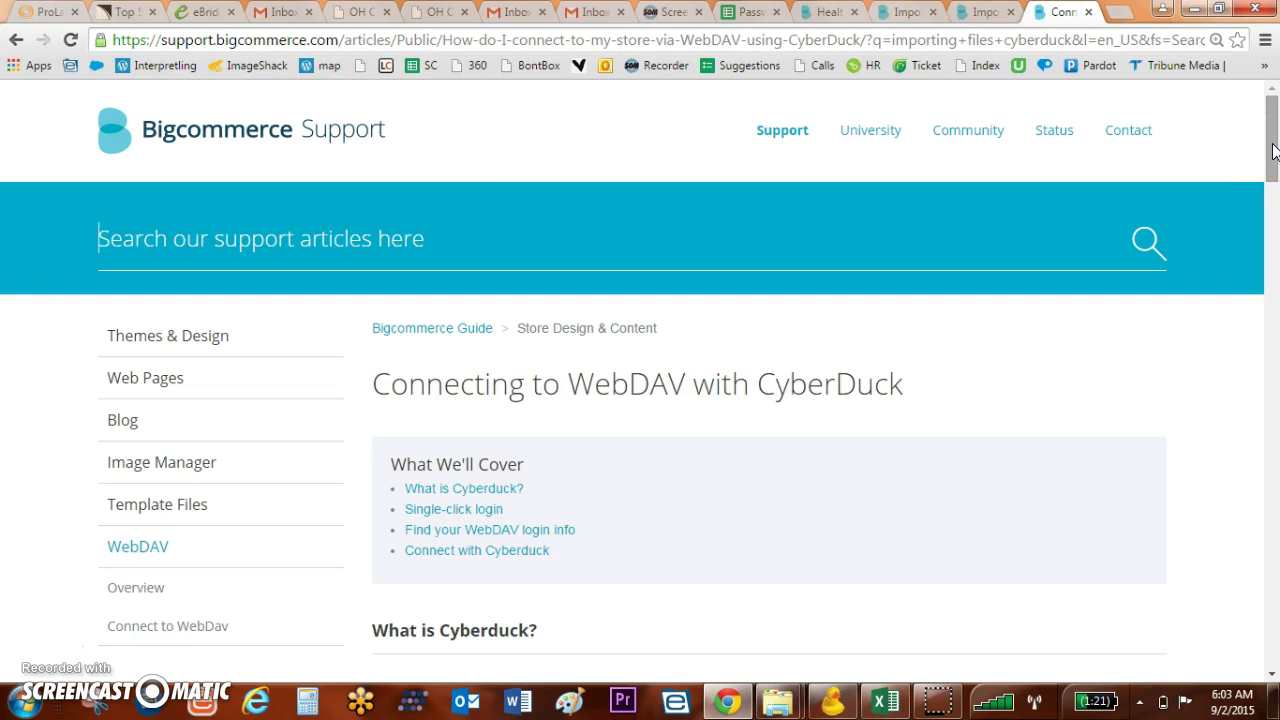
left_click_drag(1272, 145, 1272, 180)
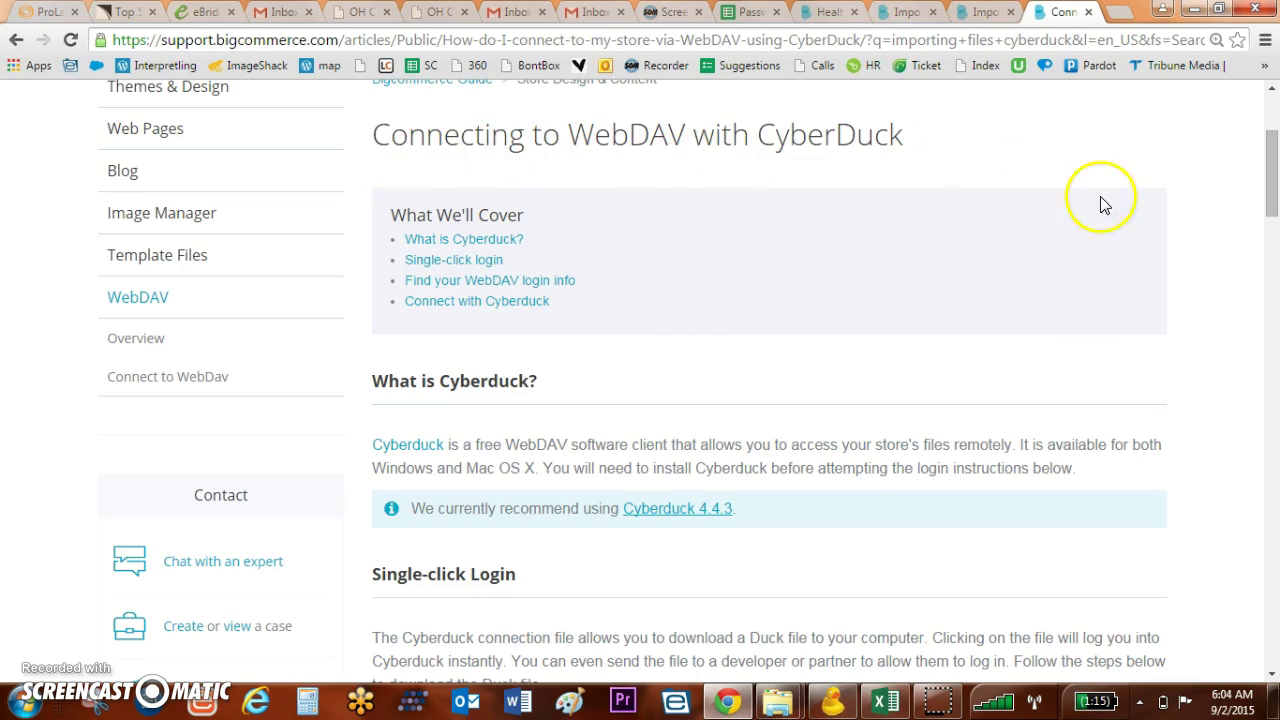
left_click_drag(1268, 163, 1273, 201)
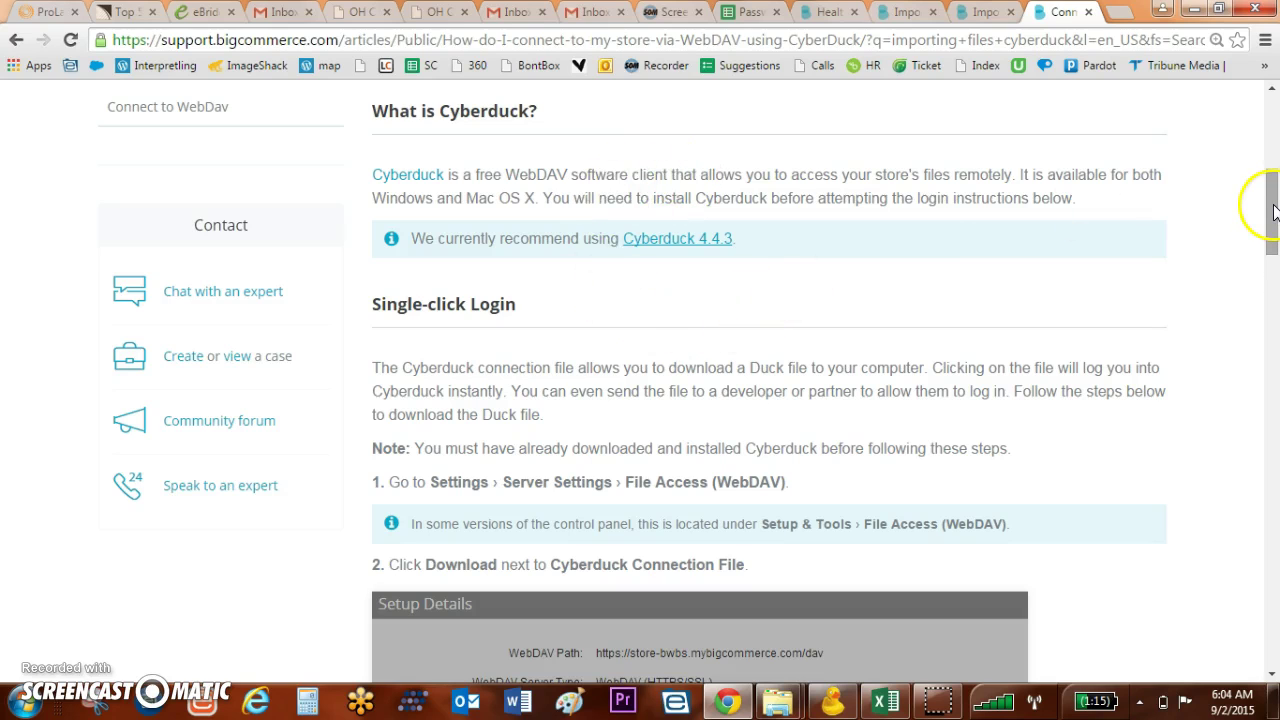
left_click_drag(1272, 207, 1272, 244)
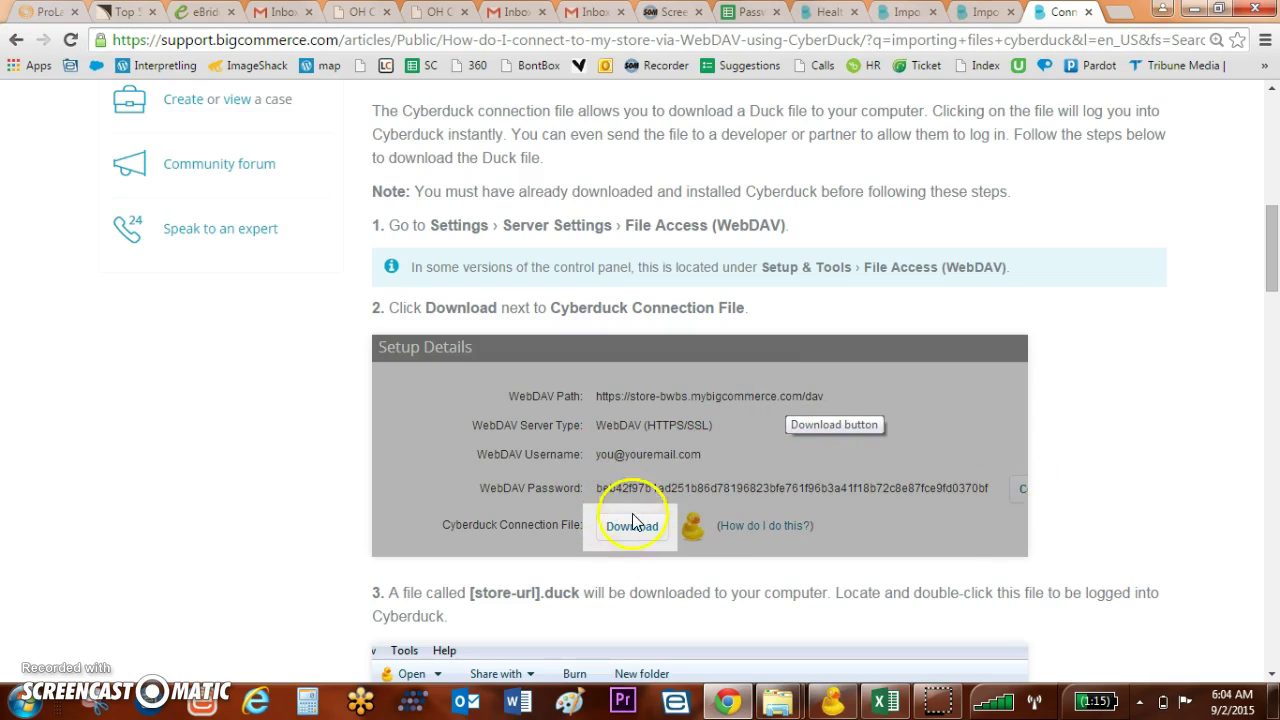
left_click_drag(1268, 250, 1274, 316)
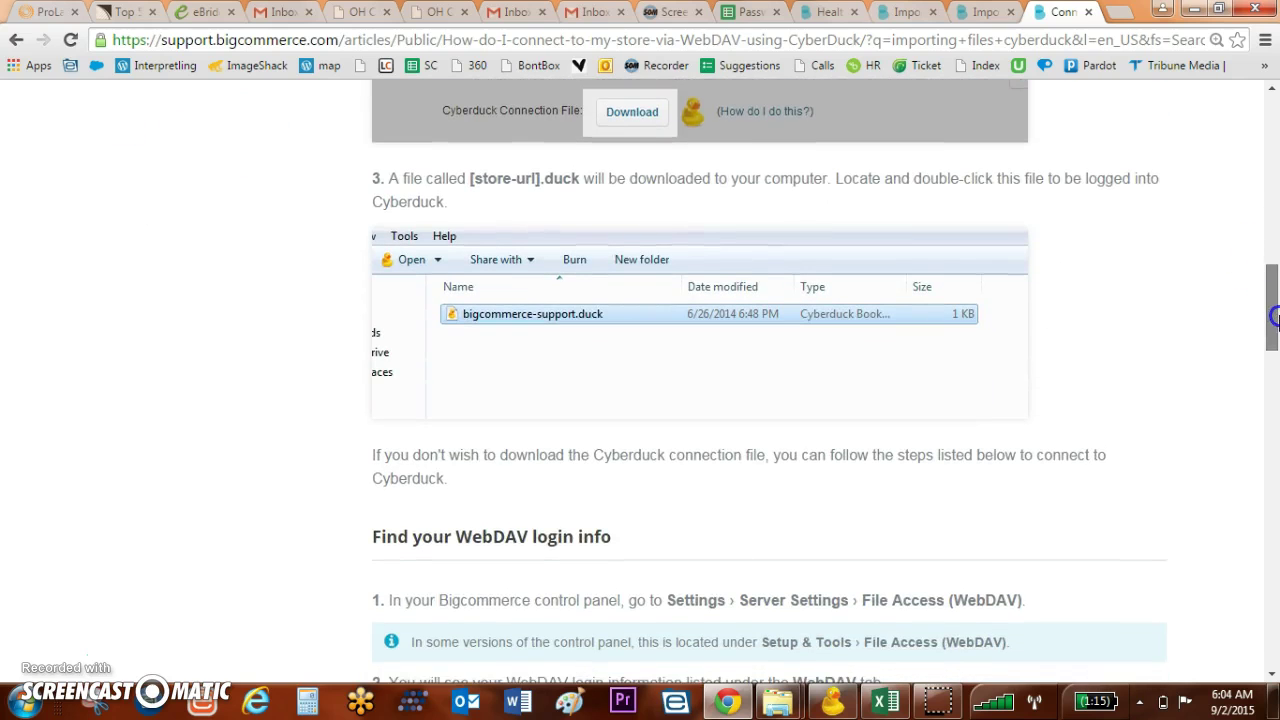
Step: Switch to Cyberduck and view the WebDAV (HTTP/SSL) connection settings, closing them without connecting
left_click(833, 705)
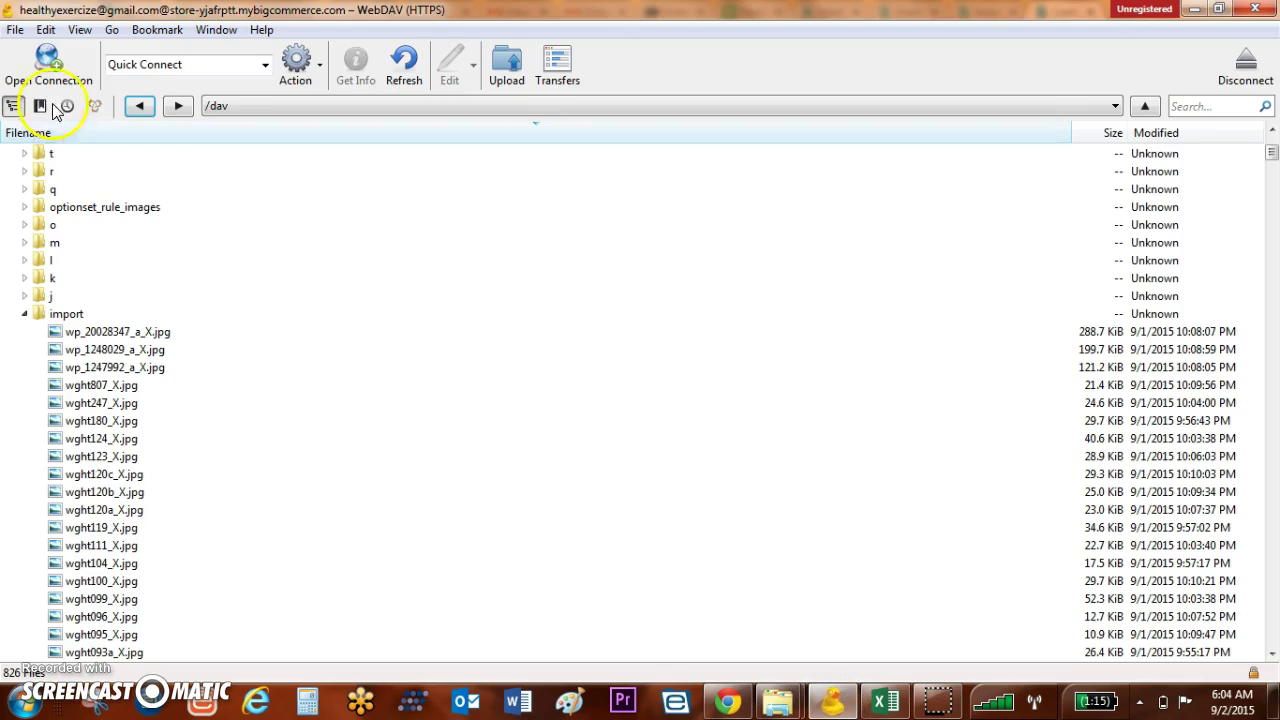
left_click(55, 64)
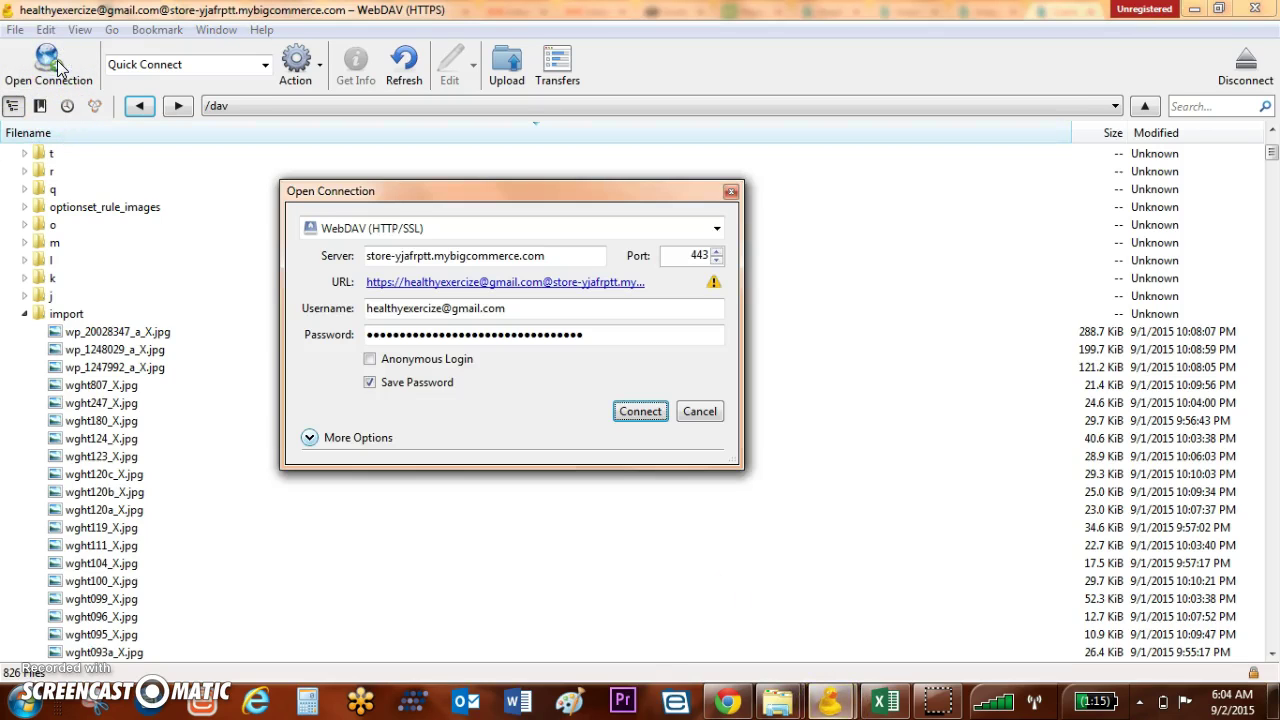
left_click(734, 196)
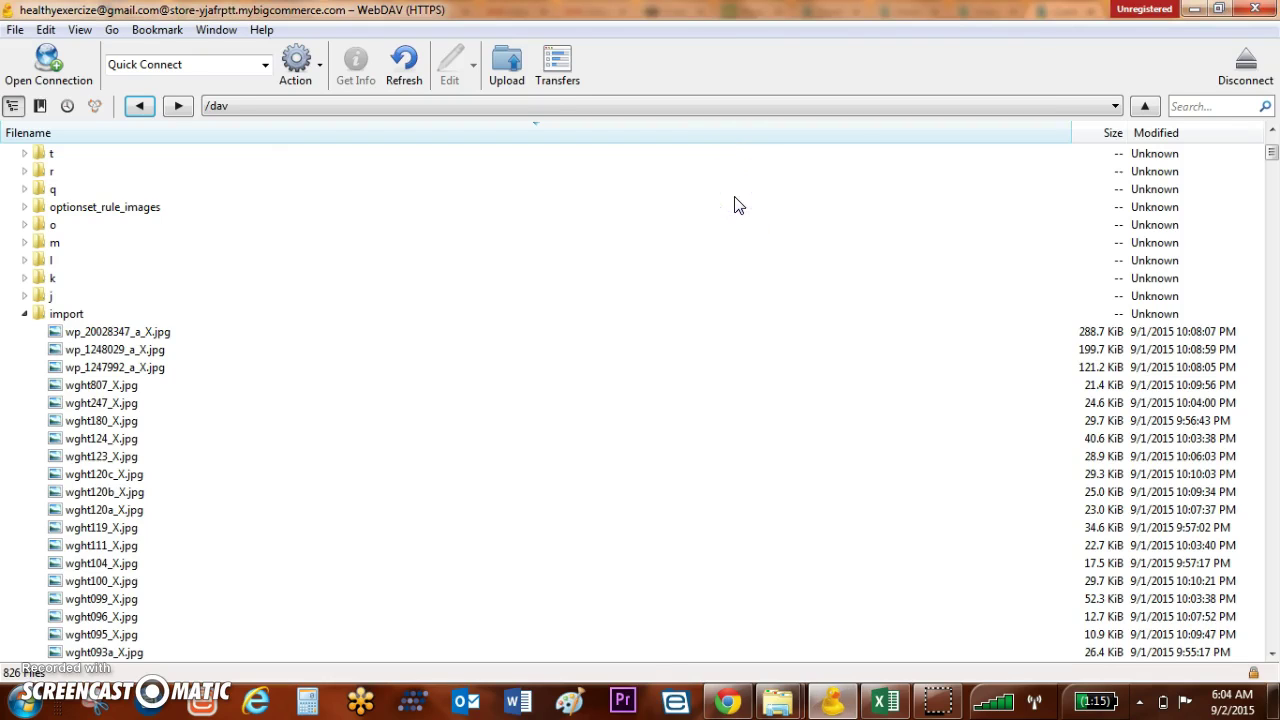
Step: Locate the import folder inside product_images, list its uploaded image files and view the commands available for the folder
left_click(1273, 129)
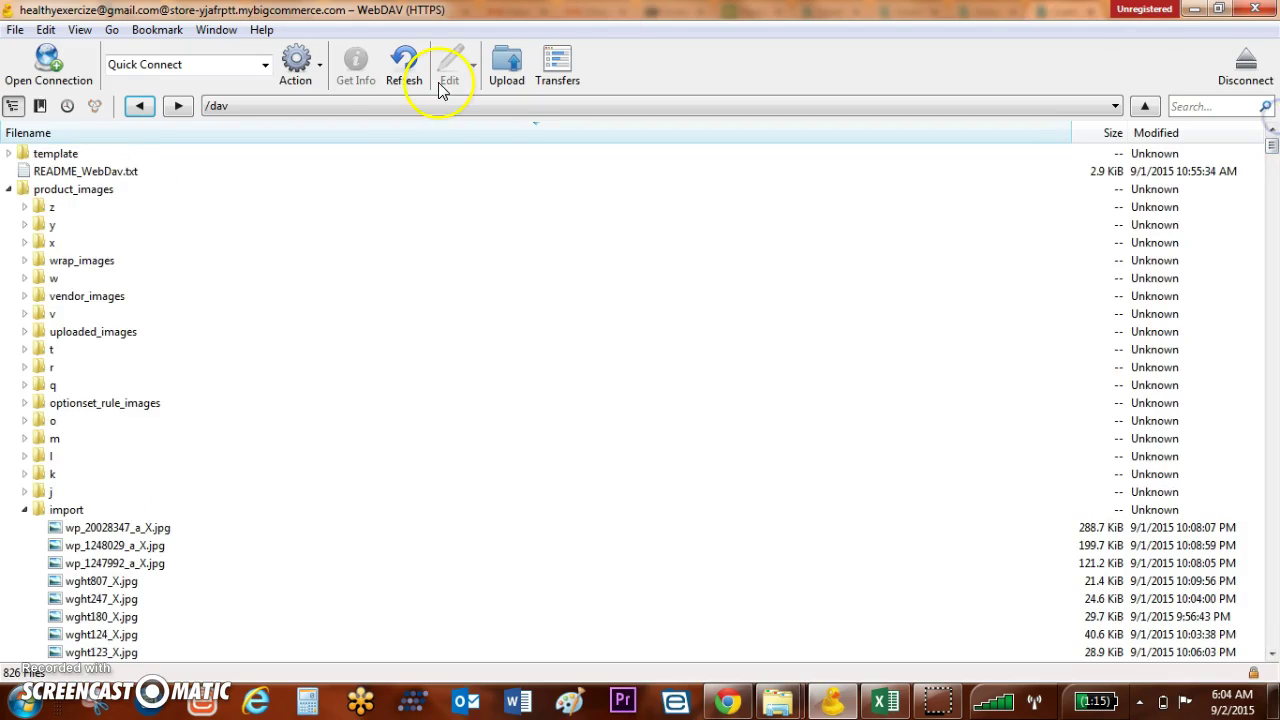
left_click(9, 190)
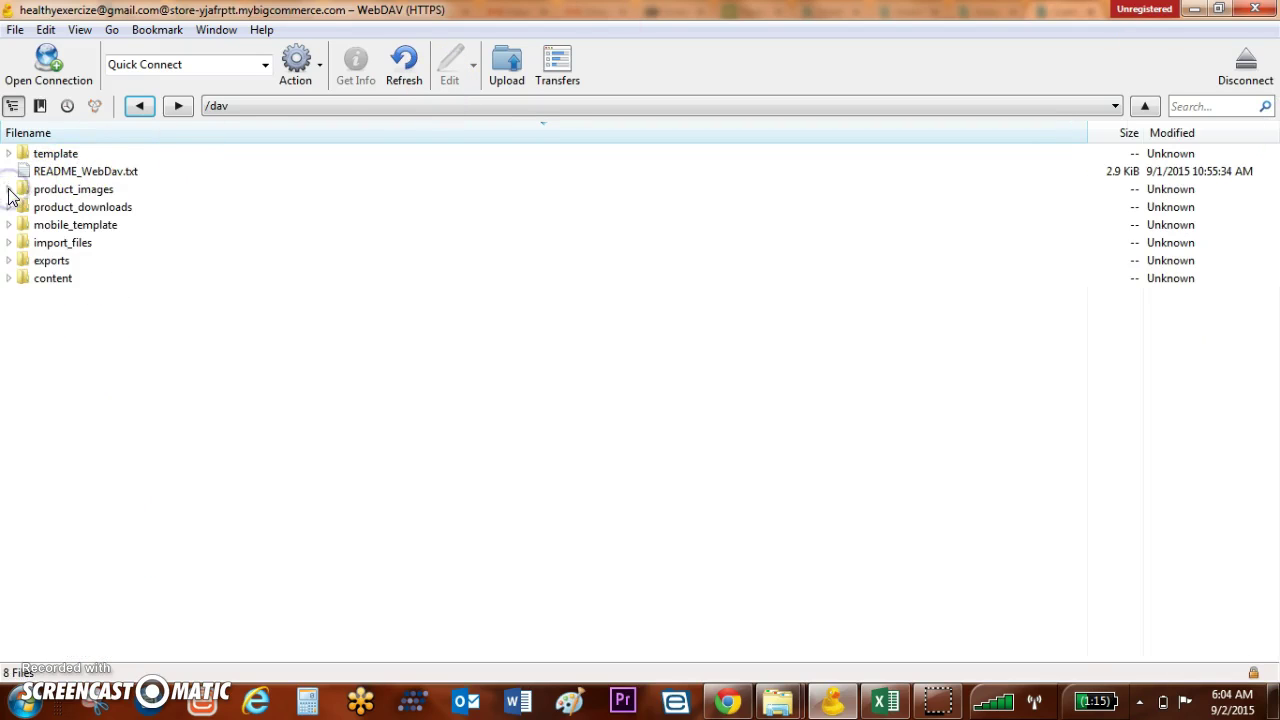
left_click(9, 190)
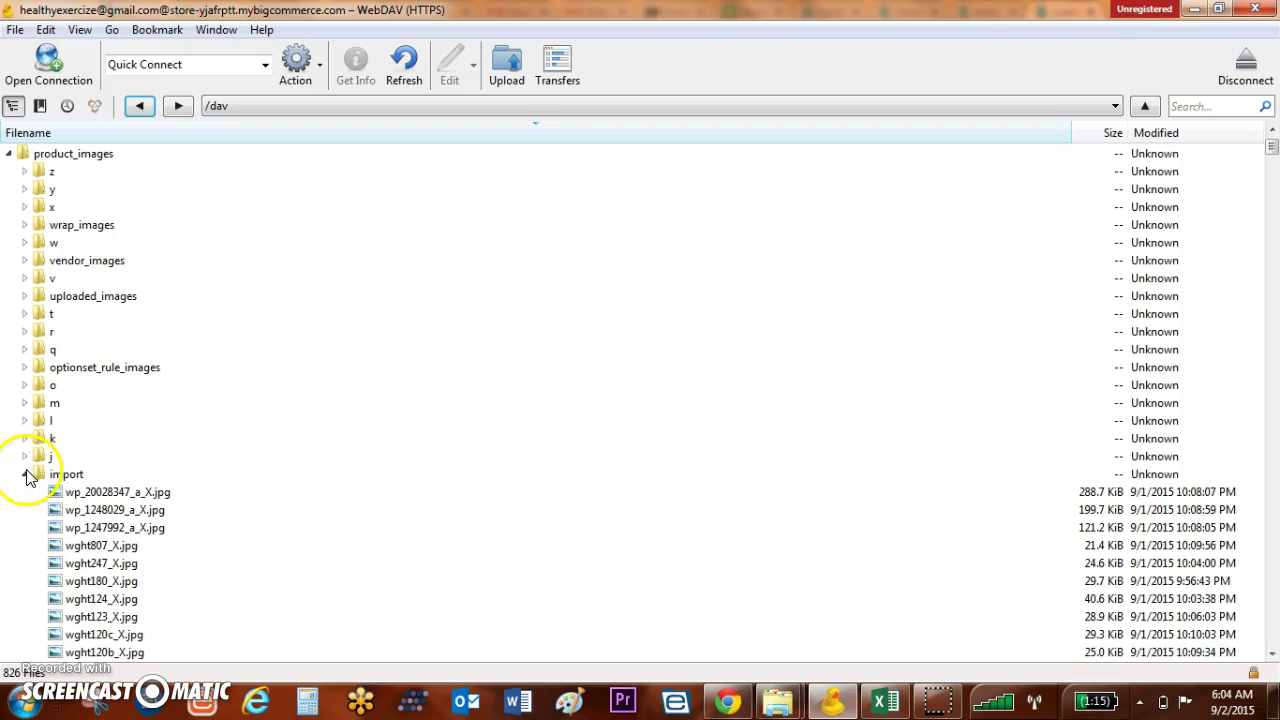
left_click(25, 474)
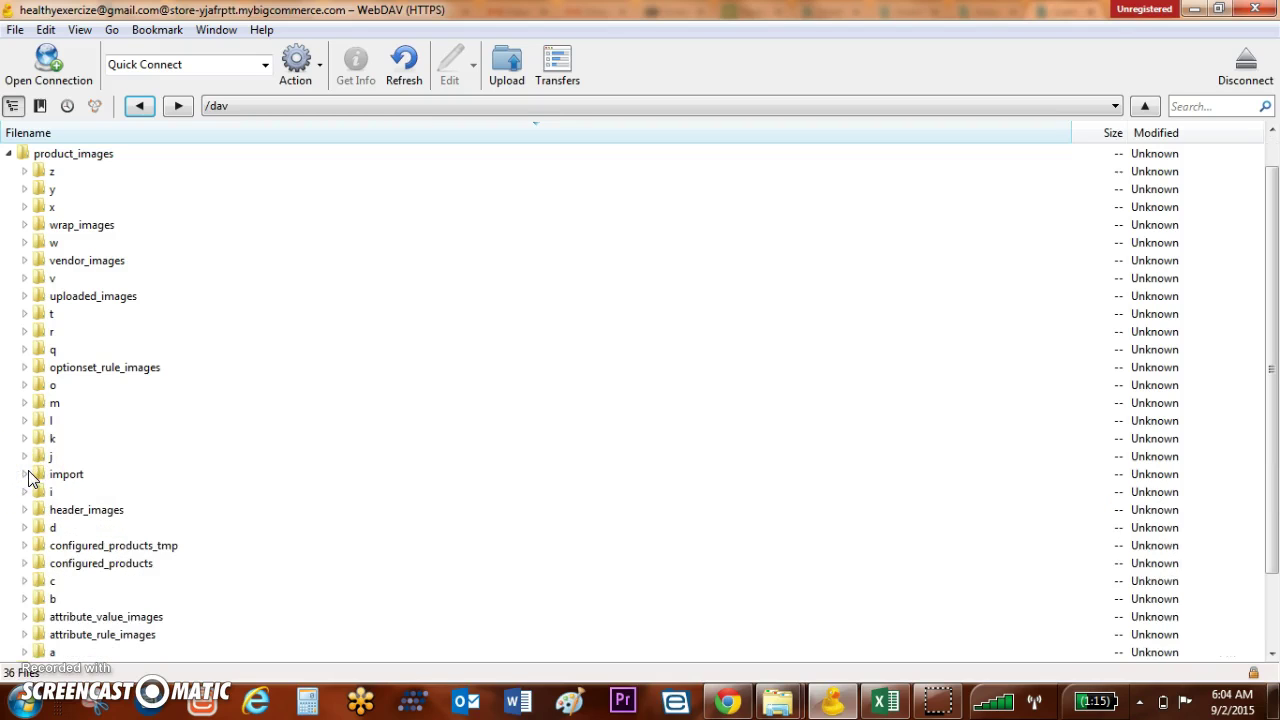
left_click(26, 474)
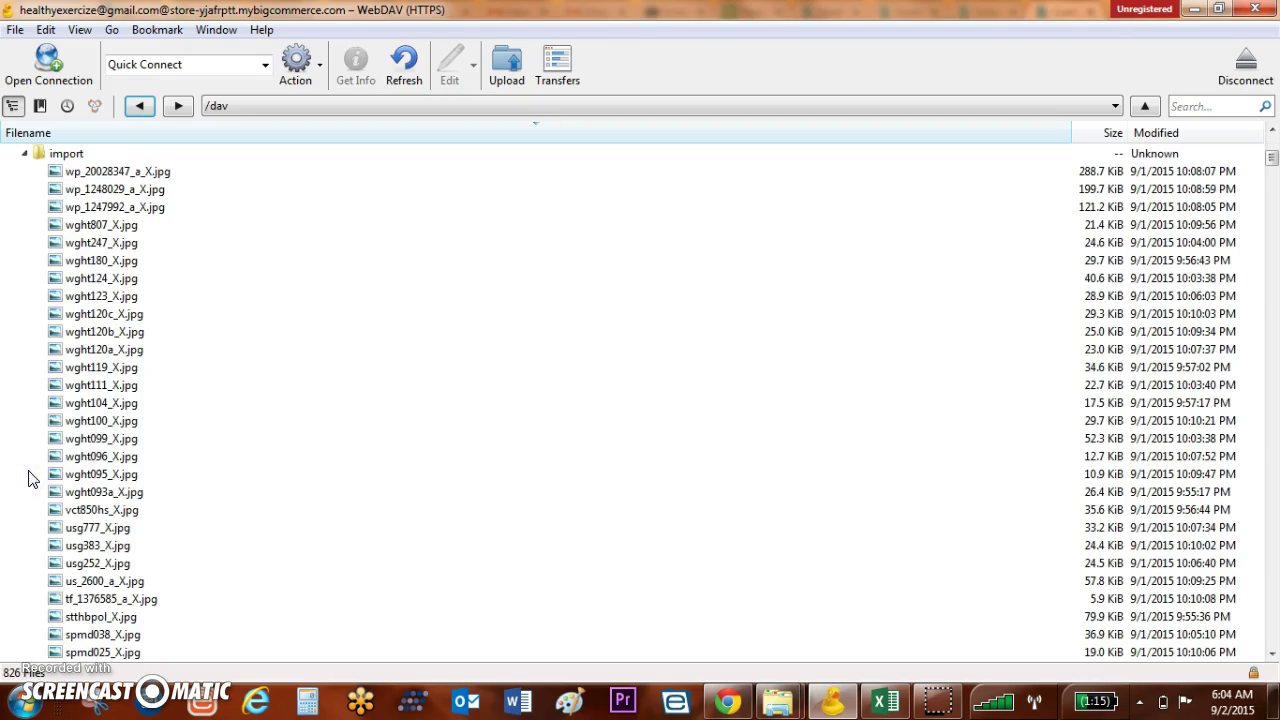
right_click(40, 160)
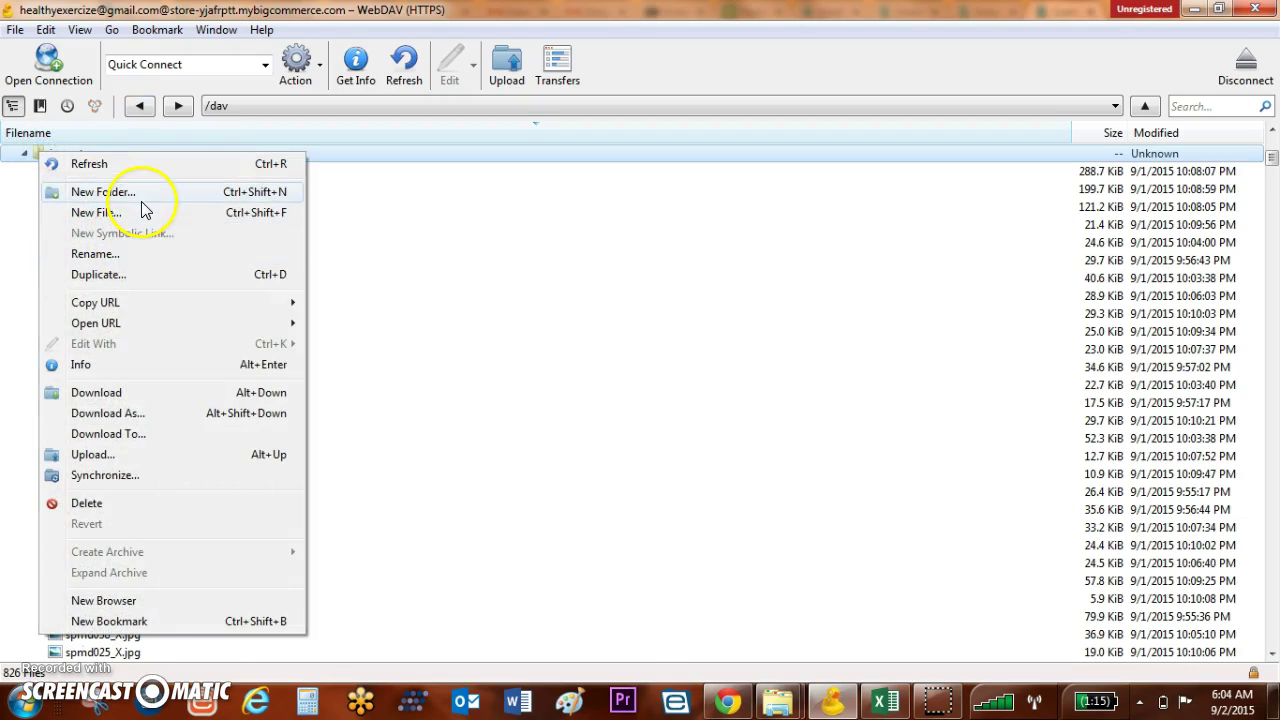
left_click(523, 358)
left_click(523, 355)
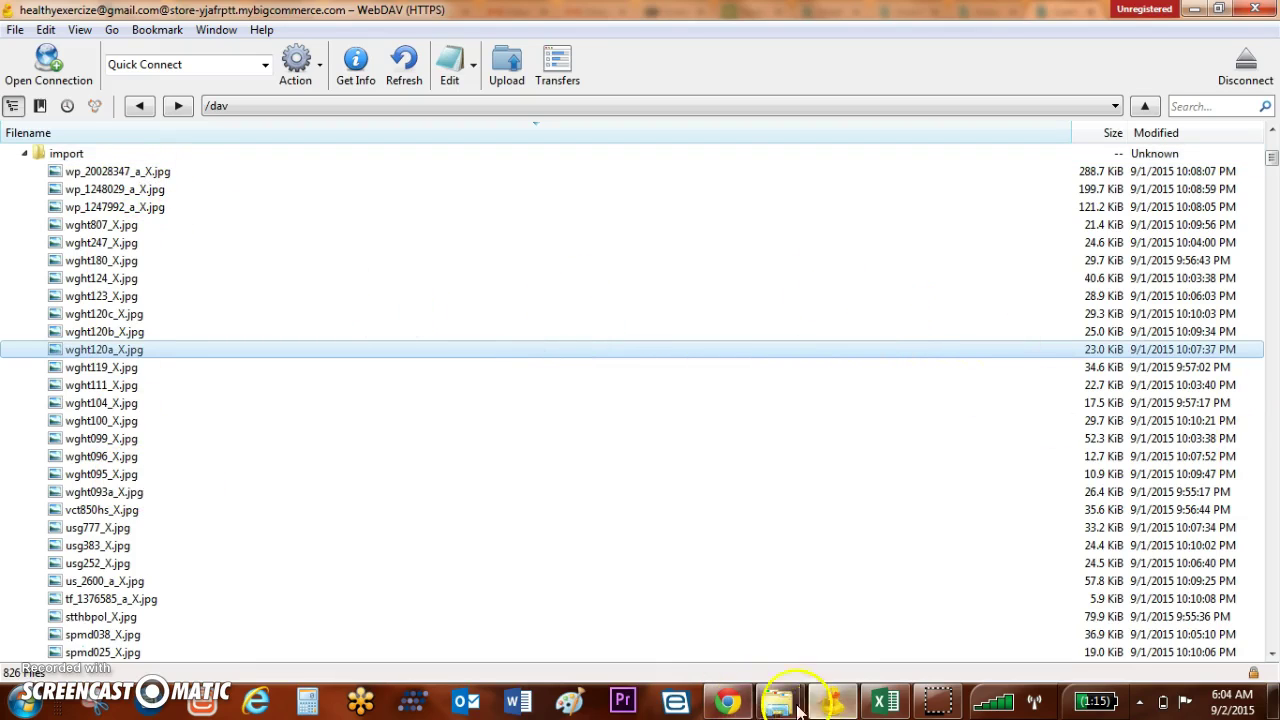
Step: Switch to the TAC Images folder in Windows Explorer and select all product images, reducing the selection to 607xxxxxy_X
mouse_move(793, 705)
left_click(700, 560)
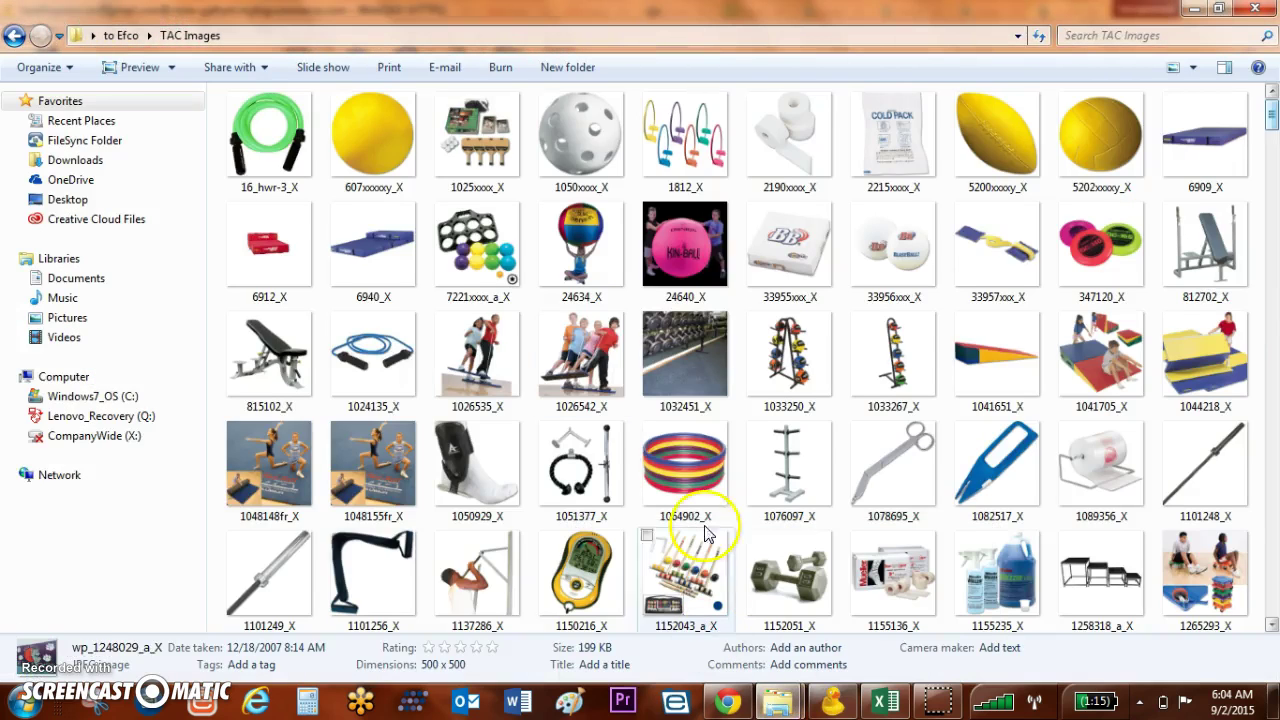
left_click(390, 195)
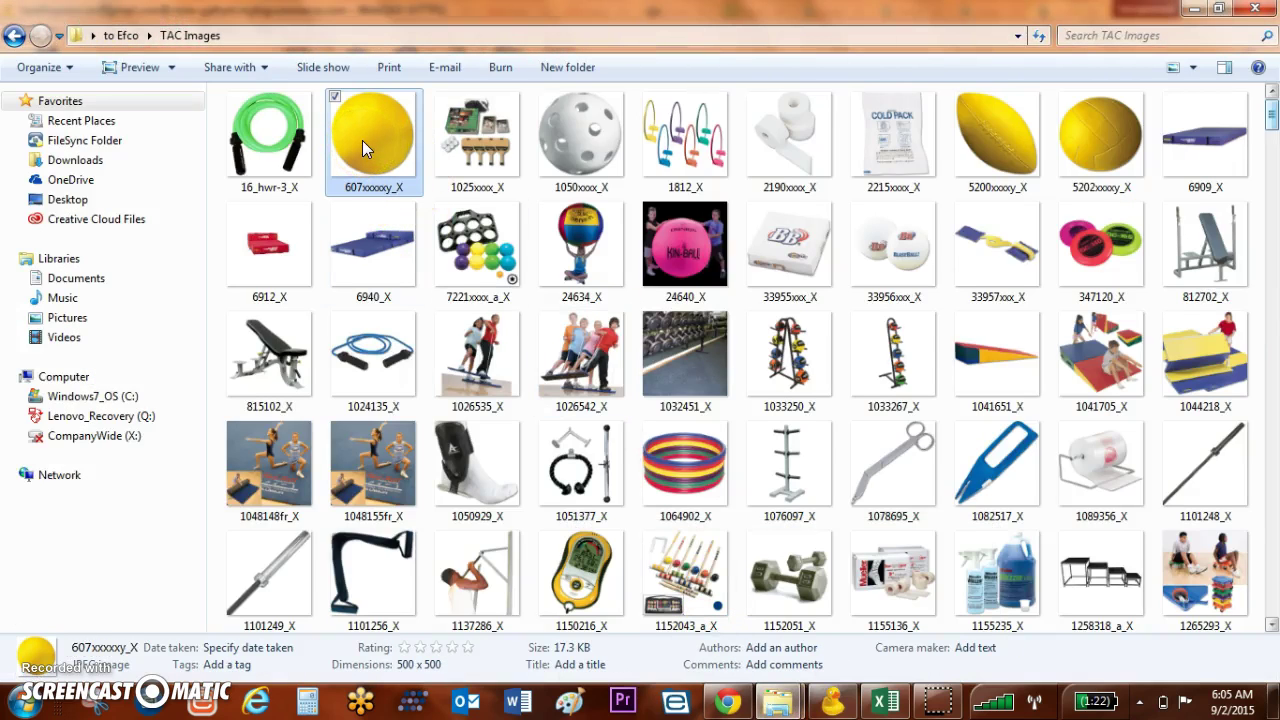
key("ctrl+a")
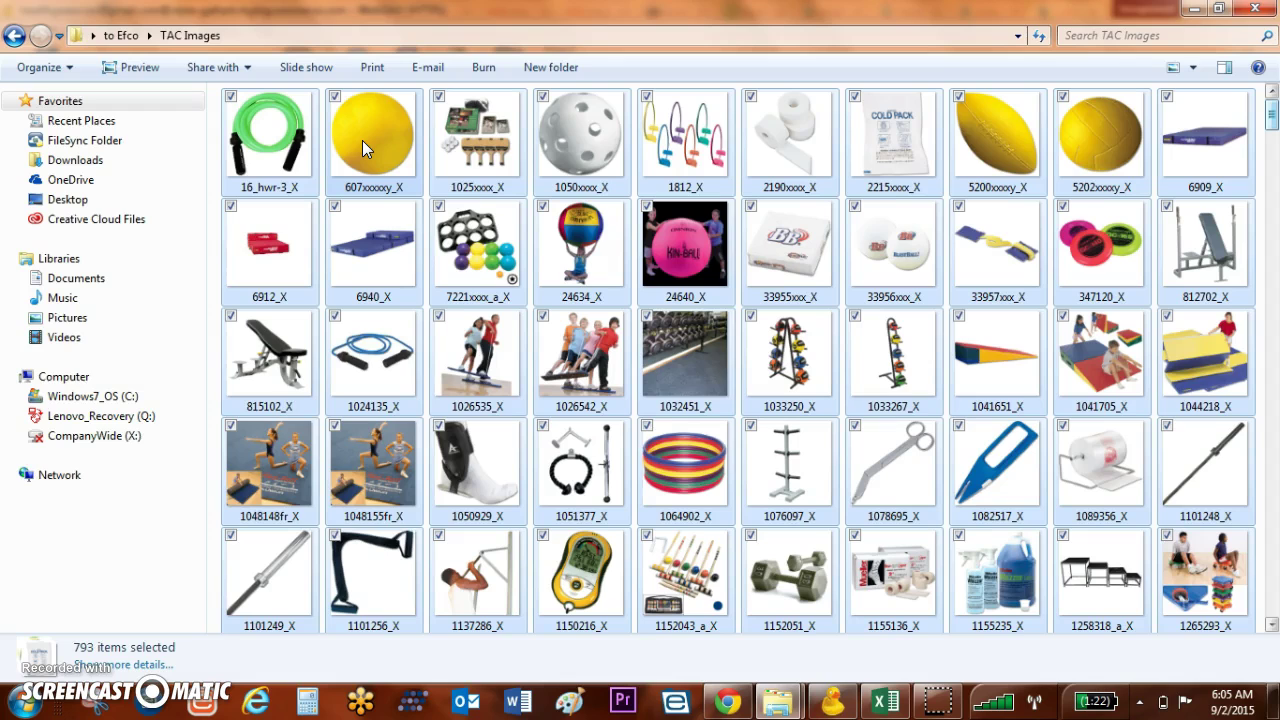
left_click(364, 144)
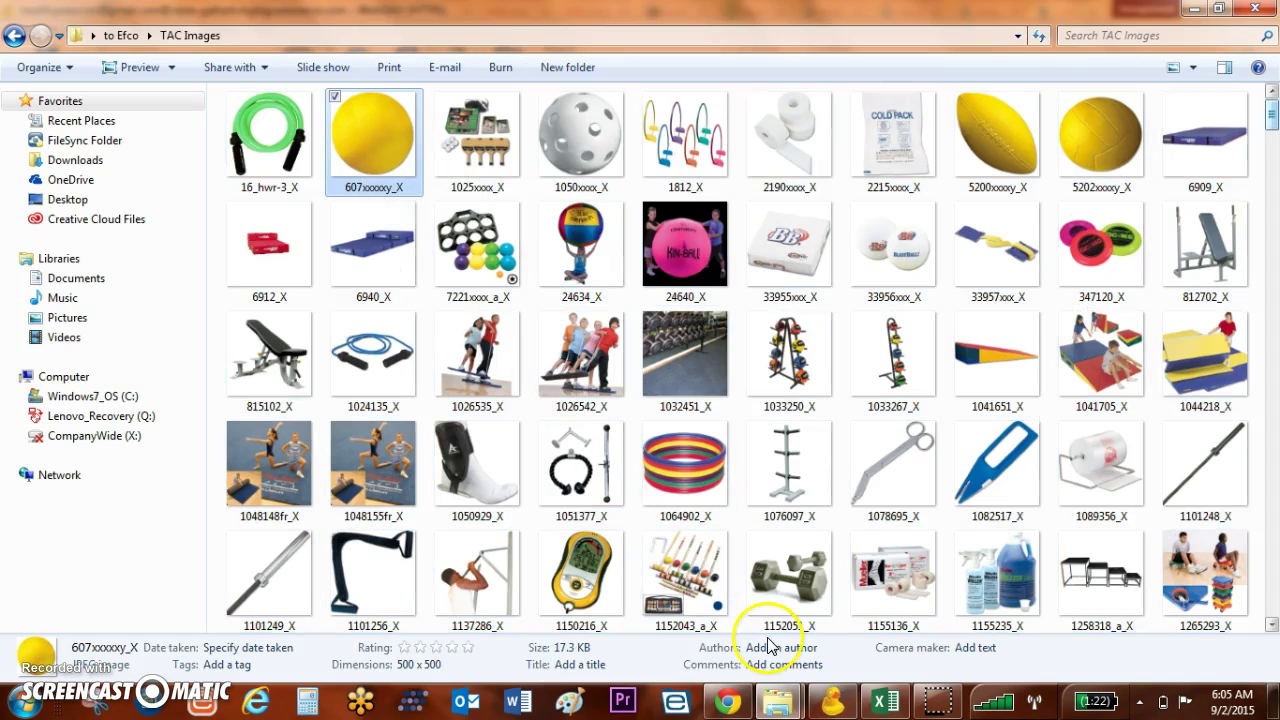
Step: Switch to Cyberduck, download wght119_X.jpg from the import folder and close the transfers window
left_click(830, 705)
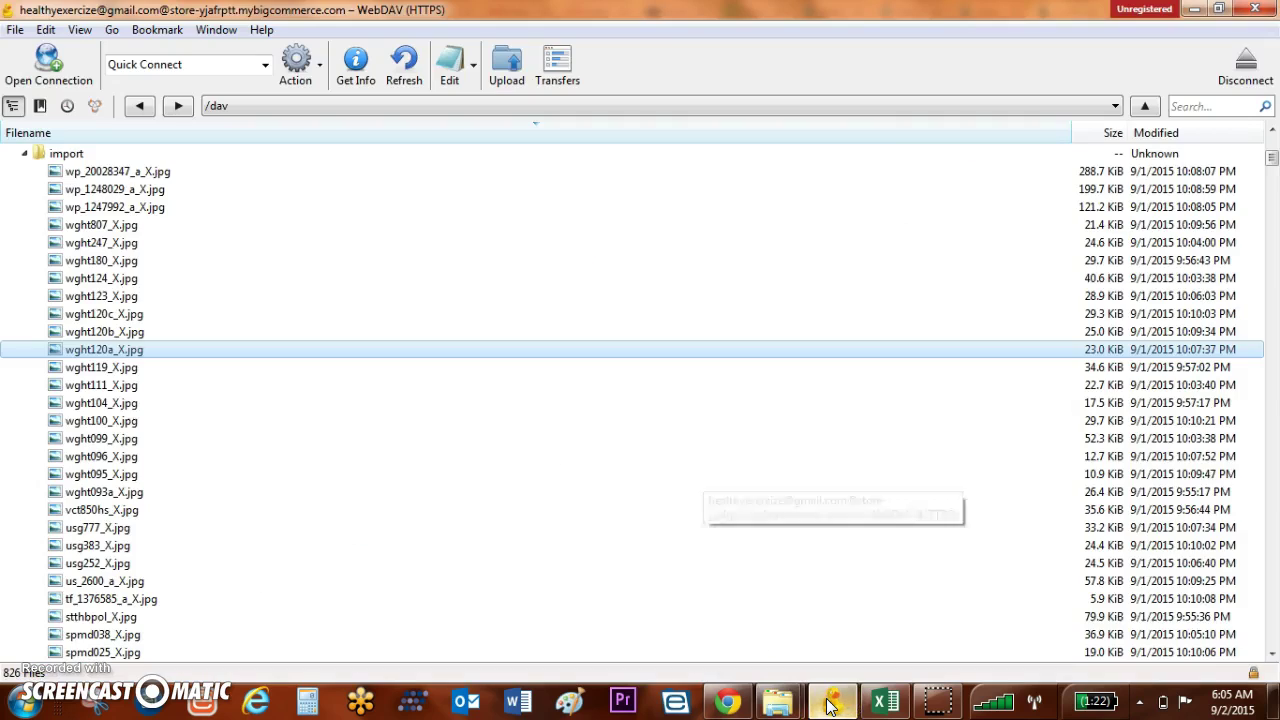
left_click(397, 482)
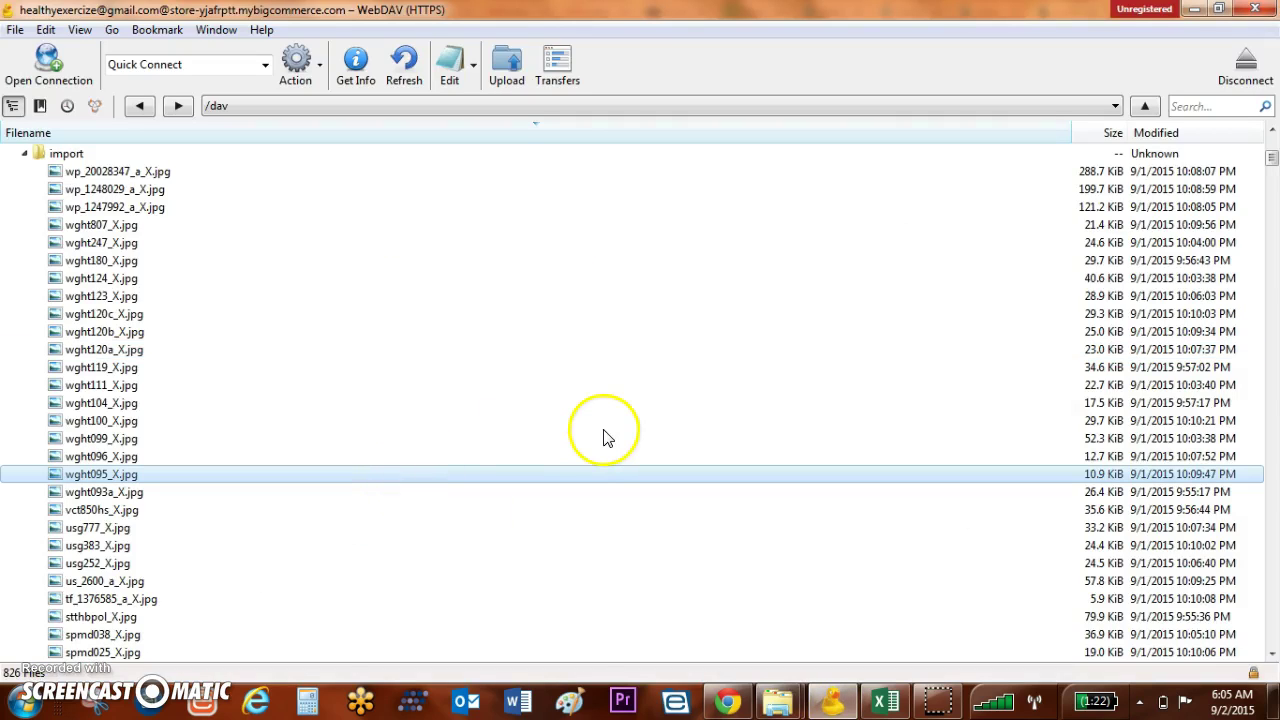
left_click(466, 369)
right_click(466, 369)
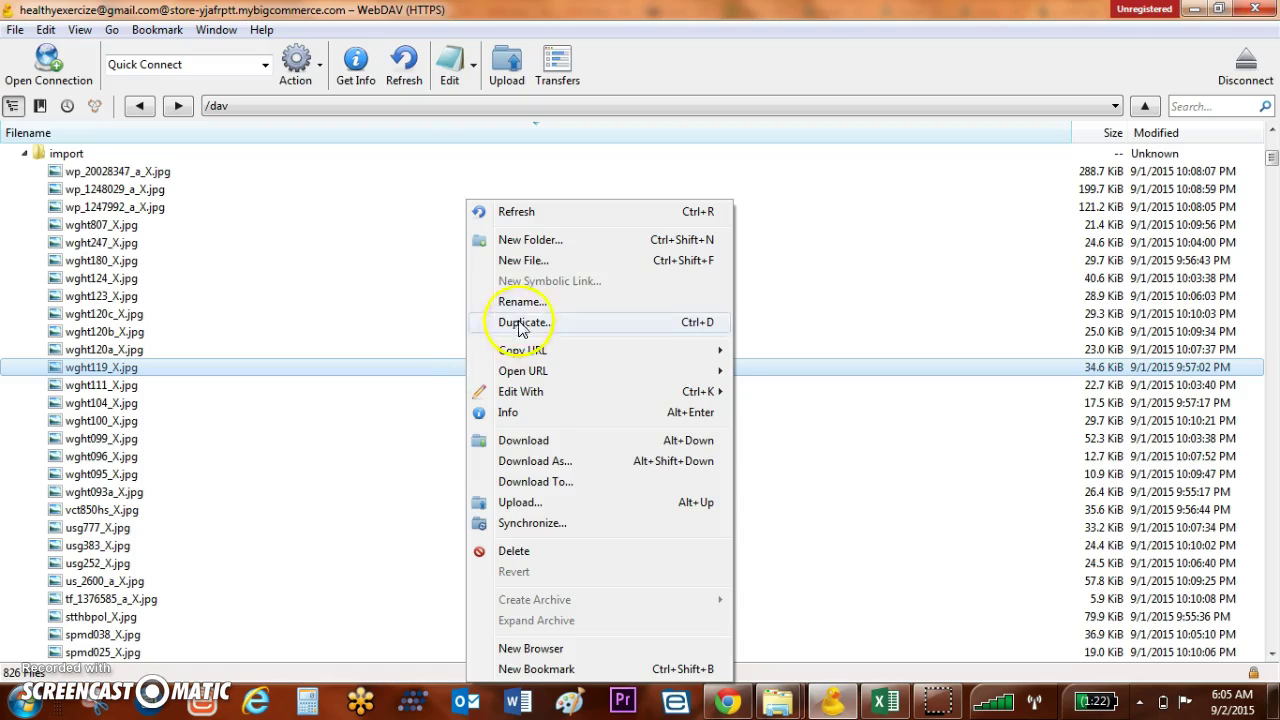
left_click(535, 444)
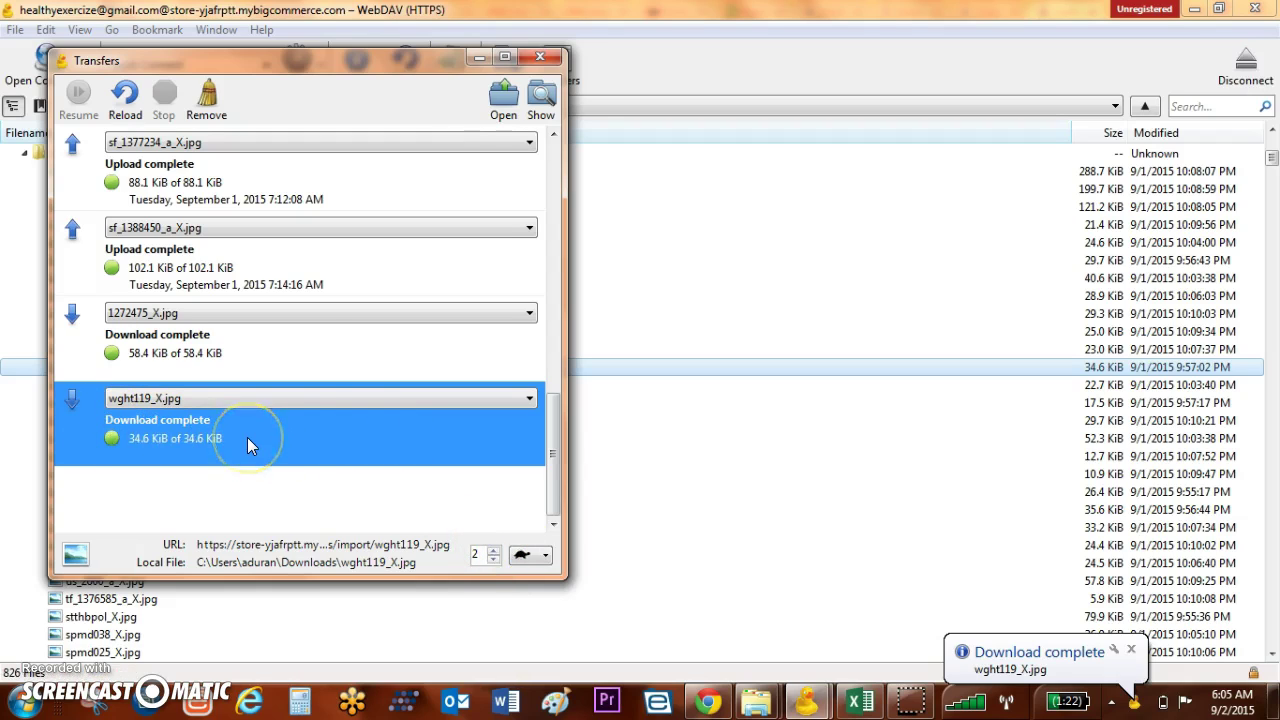
left_click(544, 62)
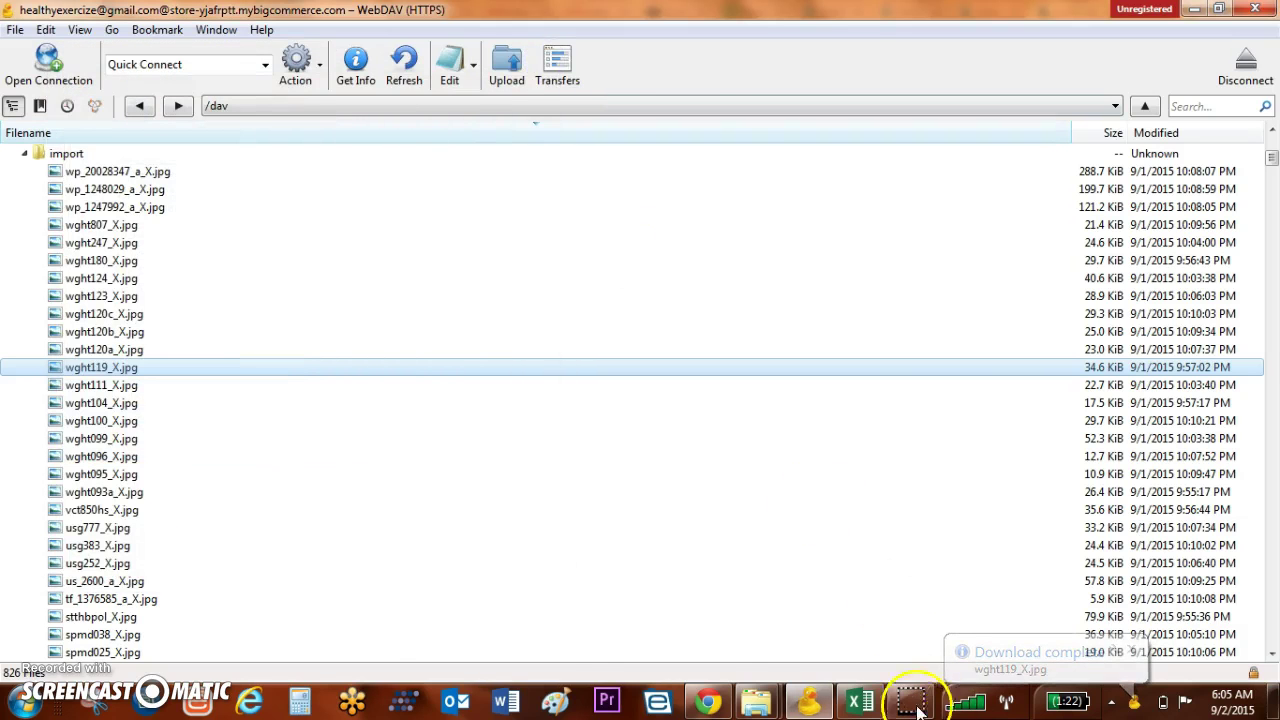
Step: Copy the filename sf_1377226_a_X.jpg from the XL_WEB_IMAGE column in Excel and search for it in Cyberduck
left_click(862, 703)
left_click(764, 362)
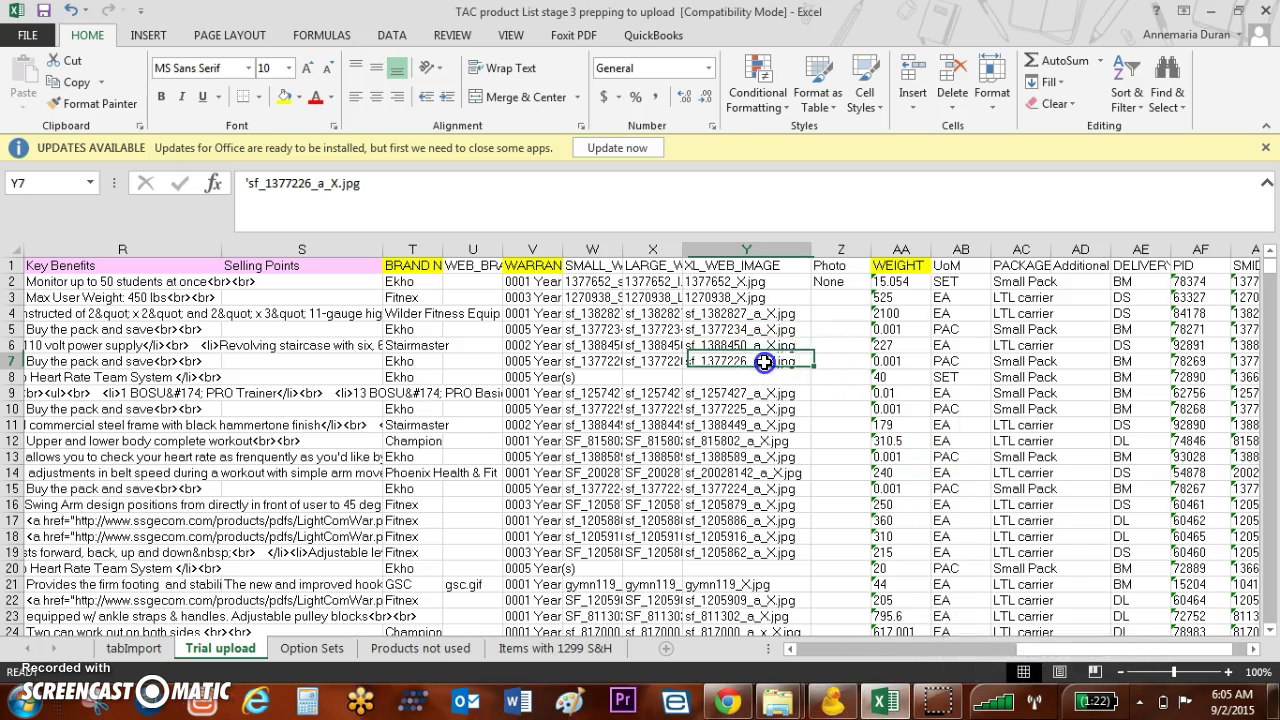
key("ctrl+c")
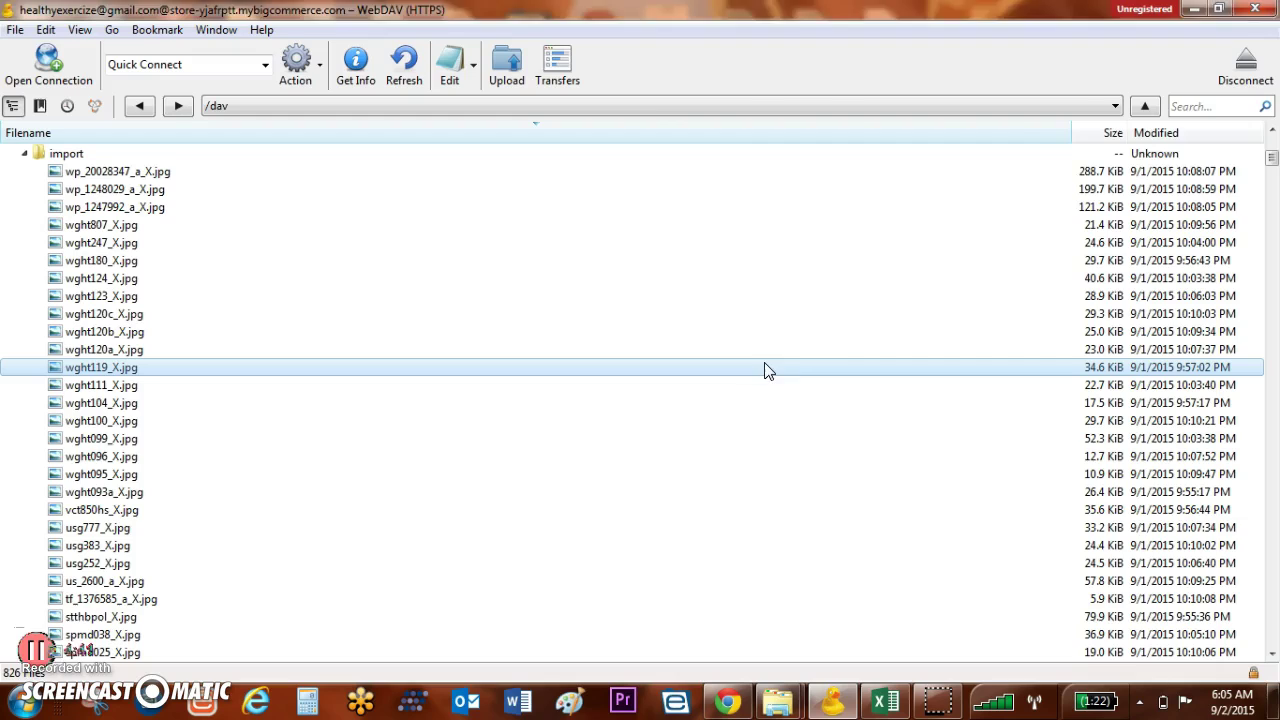
key("alt+Tab")
left_click(1225, 108)
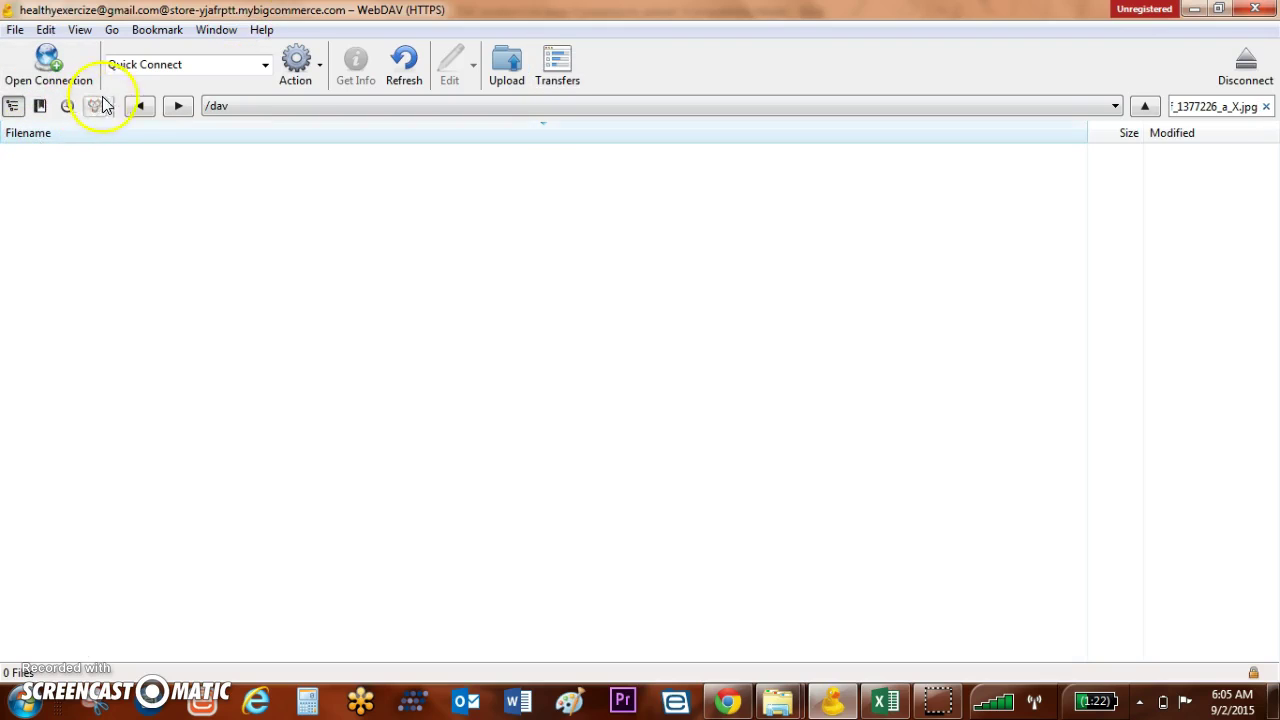
Step: Search the product_images/import folder for sf_815802_a_X.jpg and compare it with cell Y12 in the Excel product list
left_click(140, 106)
left_click(50, 155)
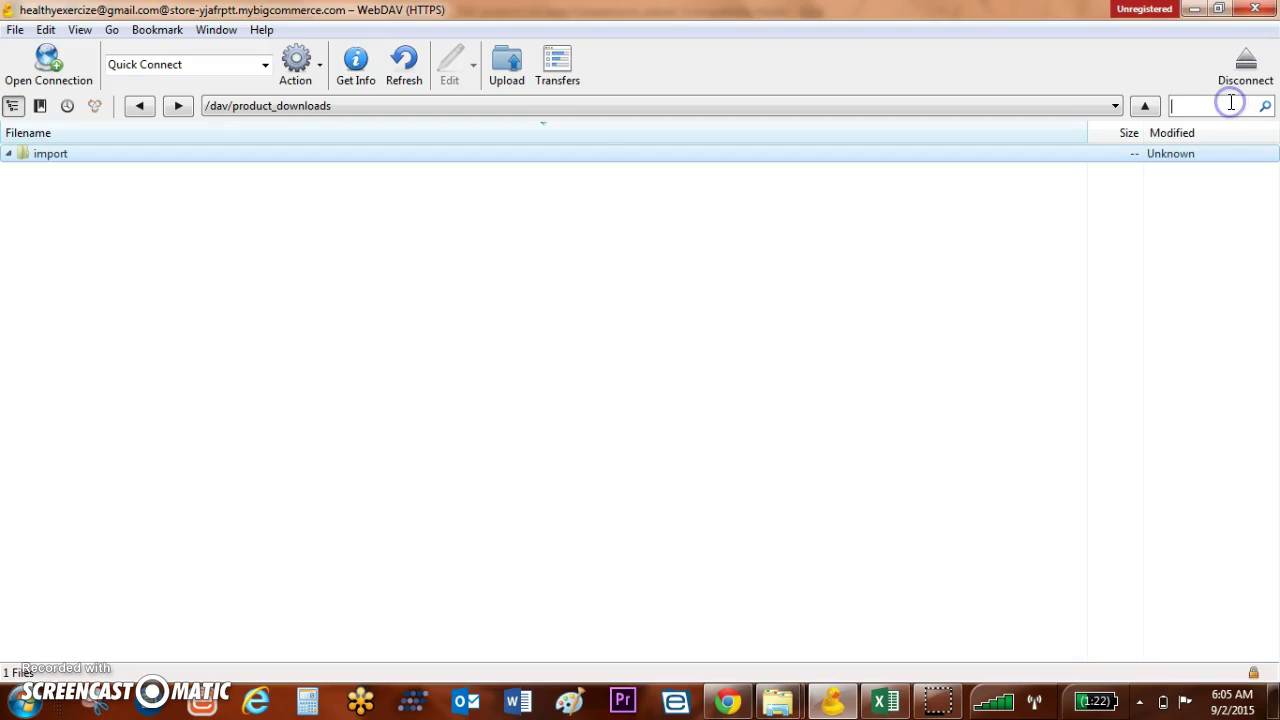
key("ctrl+v")
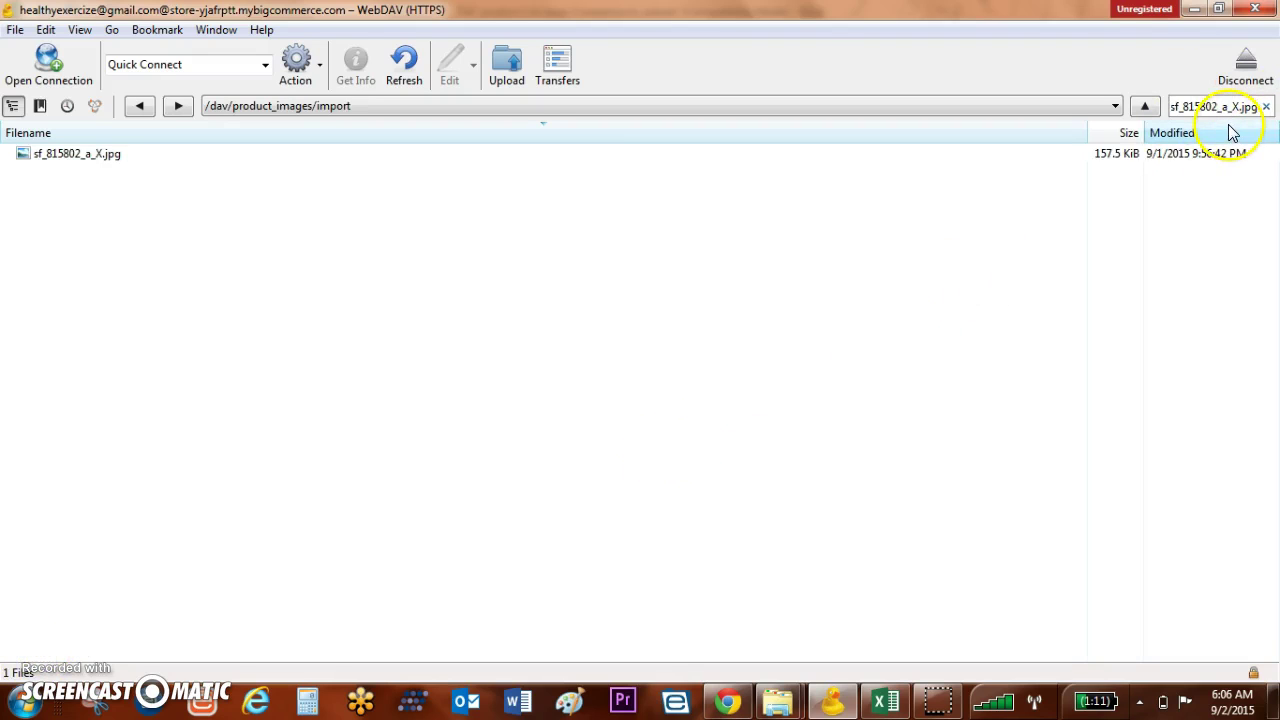
left_click(886, 702)
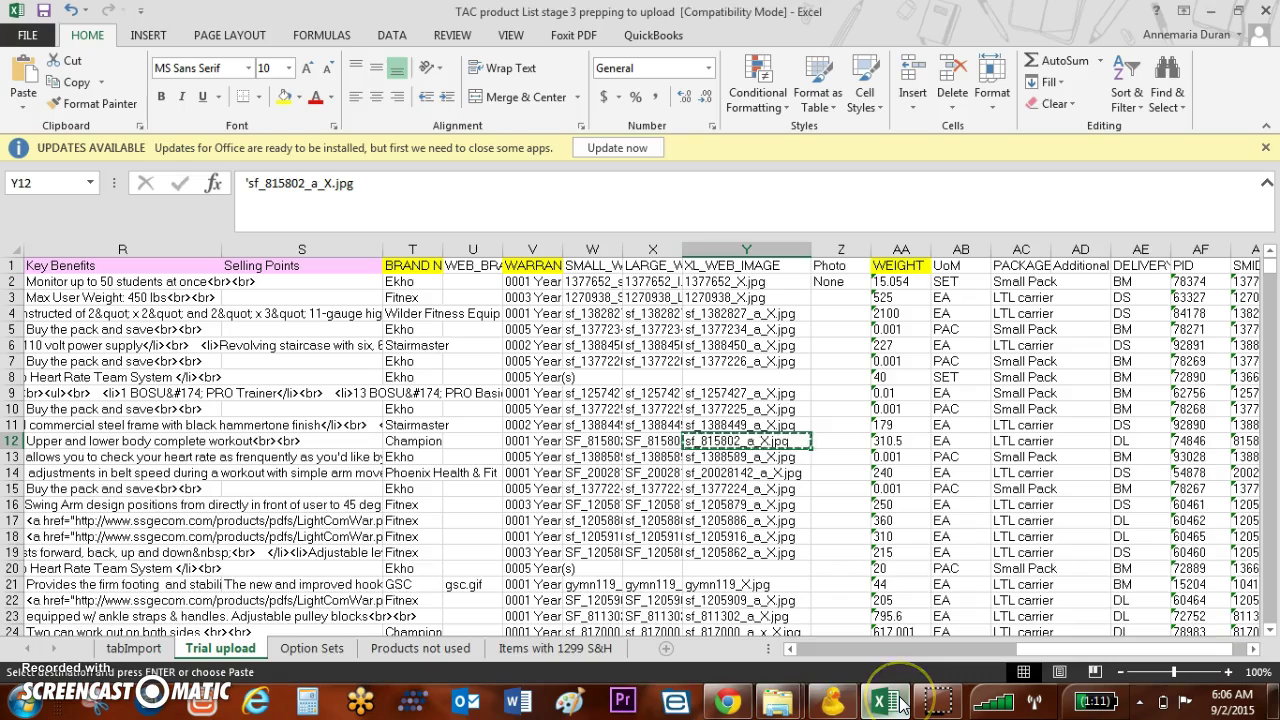
left_click(900, 704)
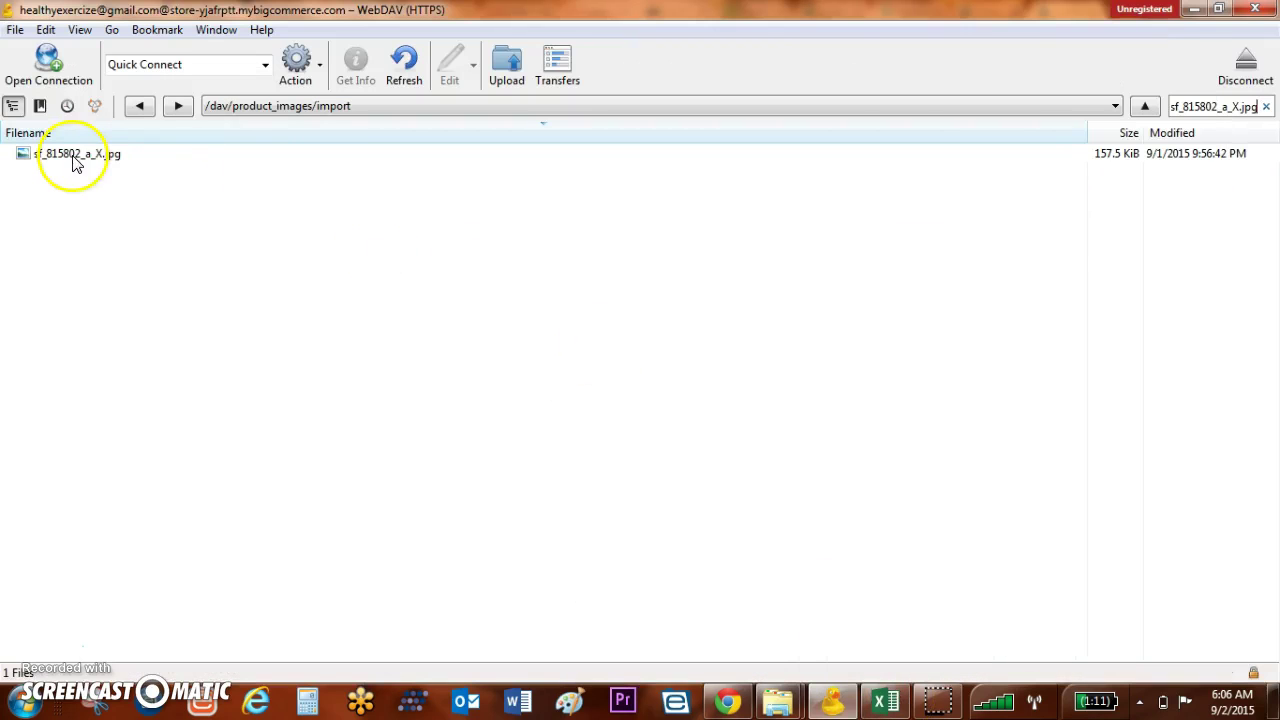
Step: Go back to the full /dav listing, review the import folder's image files and switch to the Excel product list
left_click(140, 106)
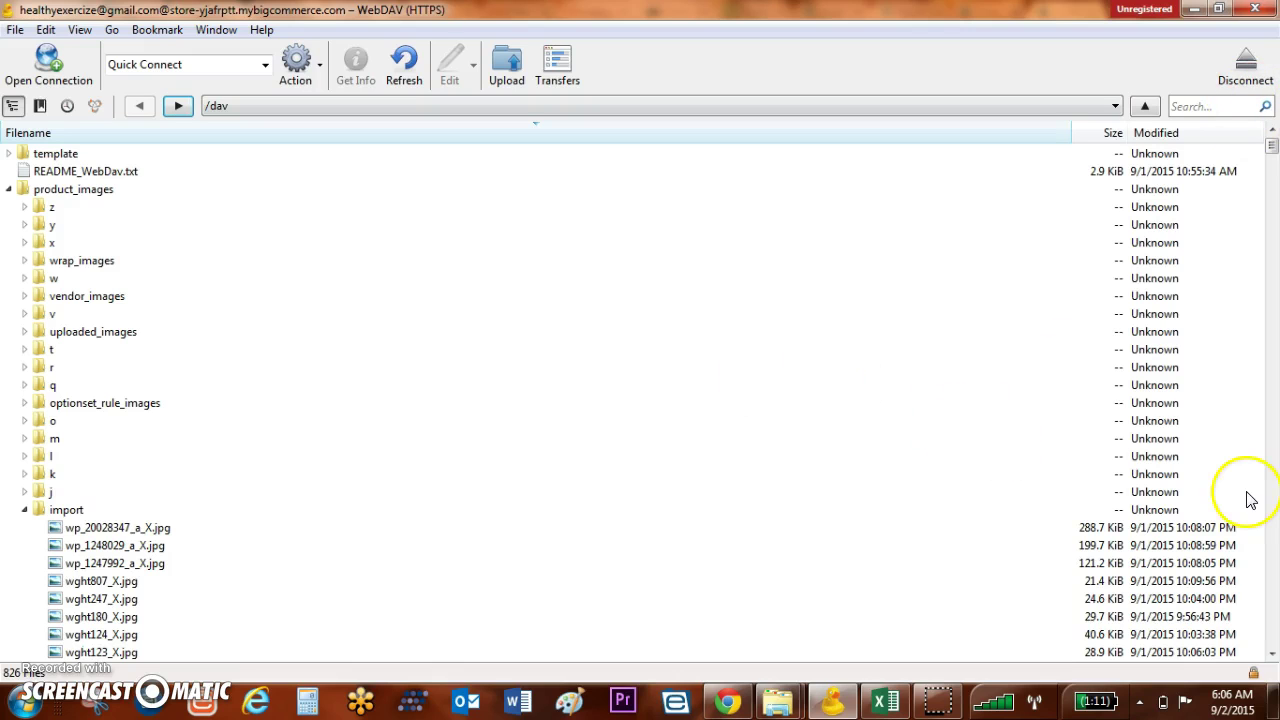
left_click_drag(1272, 655, 1272, 655)
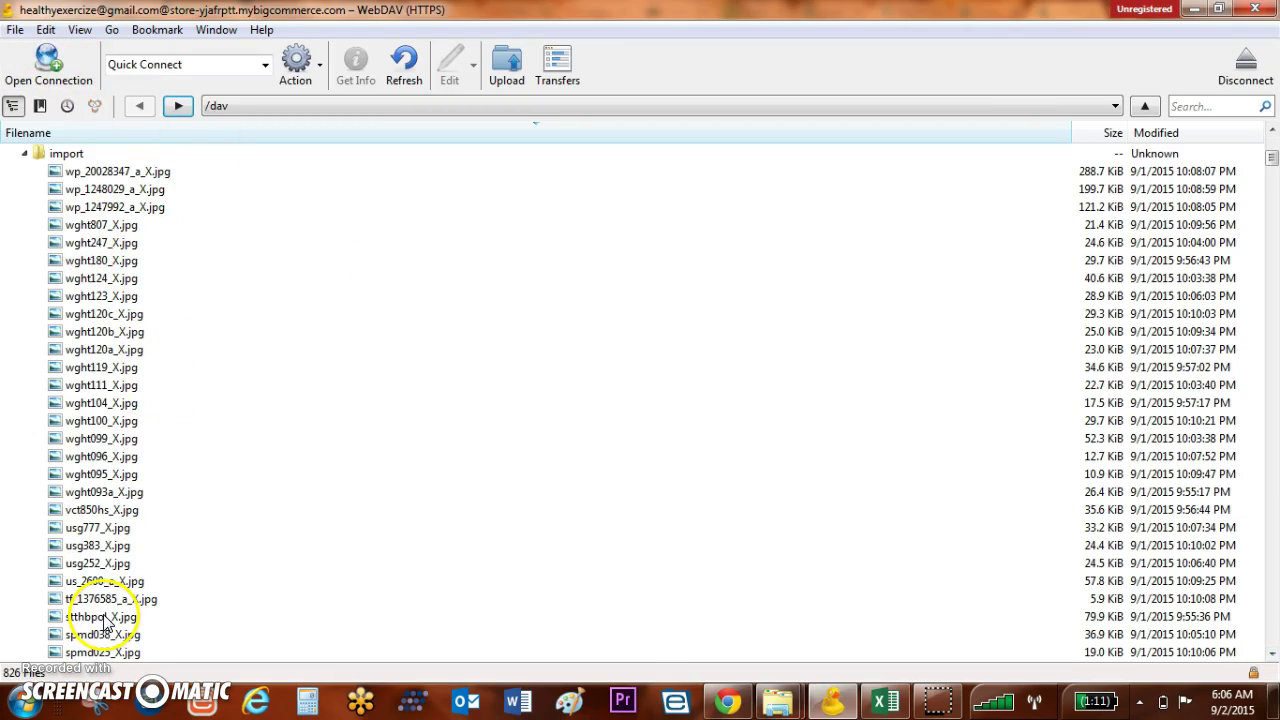
left_click(888, 704)
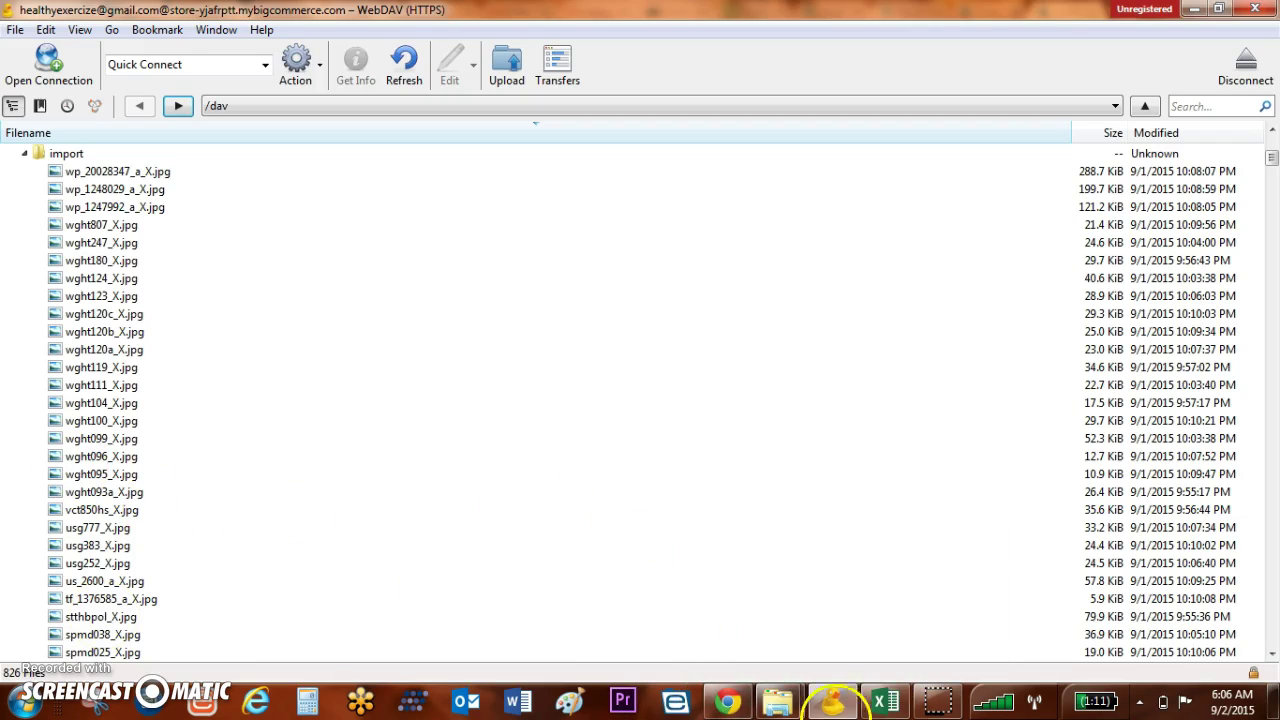
left_click(888, 704)
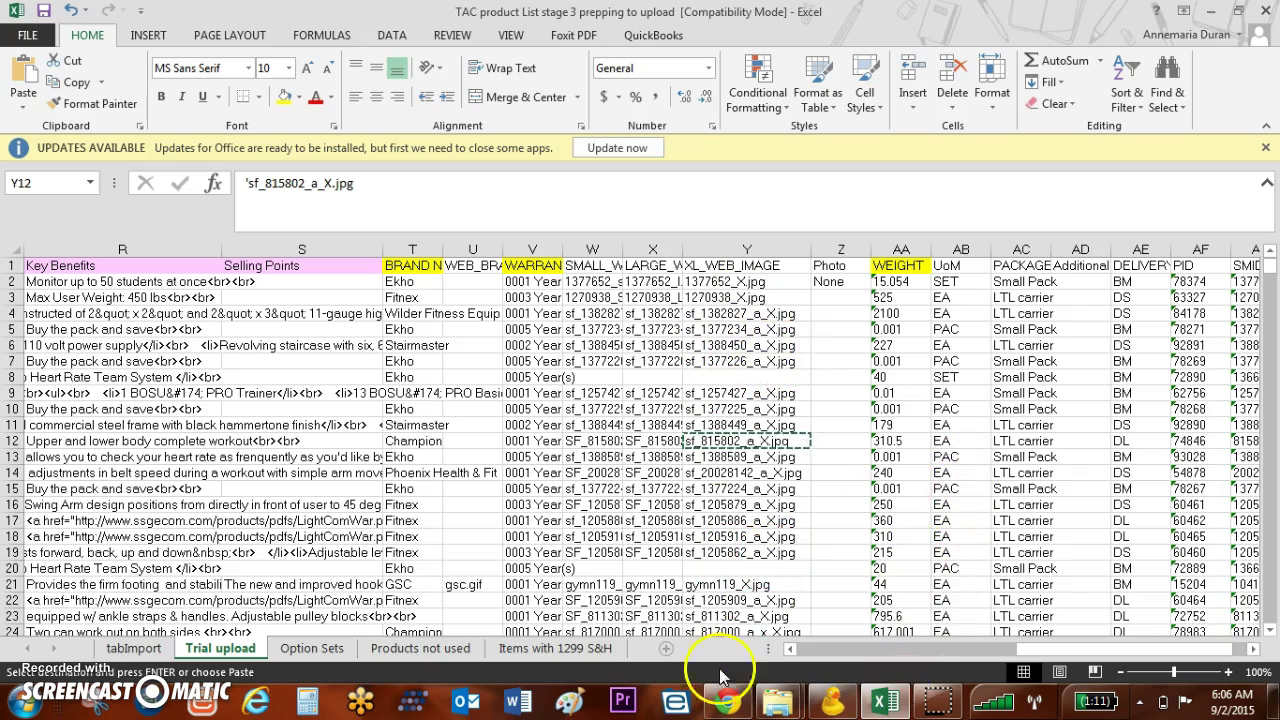
Step: Switch to the Bigcommerce control panel in Chrome and open the Import Products page
left_click(728, 702)
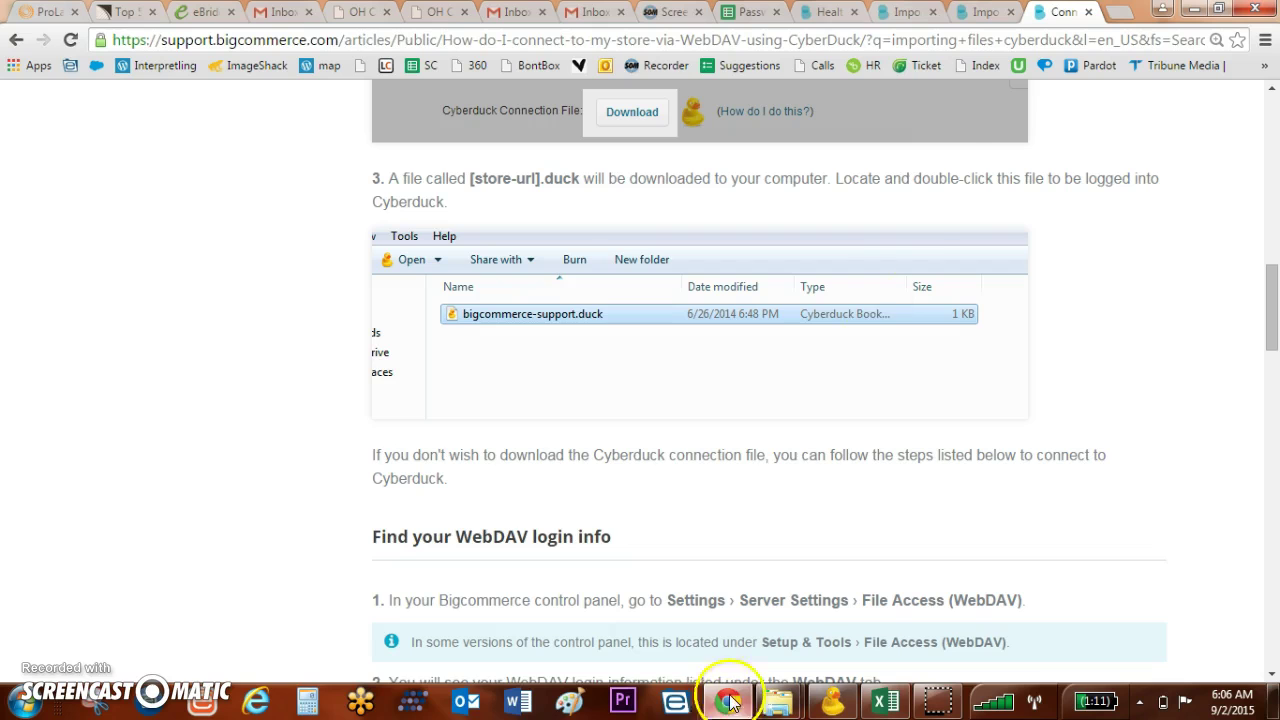
left_click(829, 12)
left_click(87, 266)
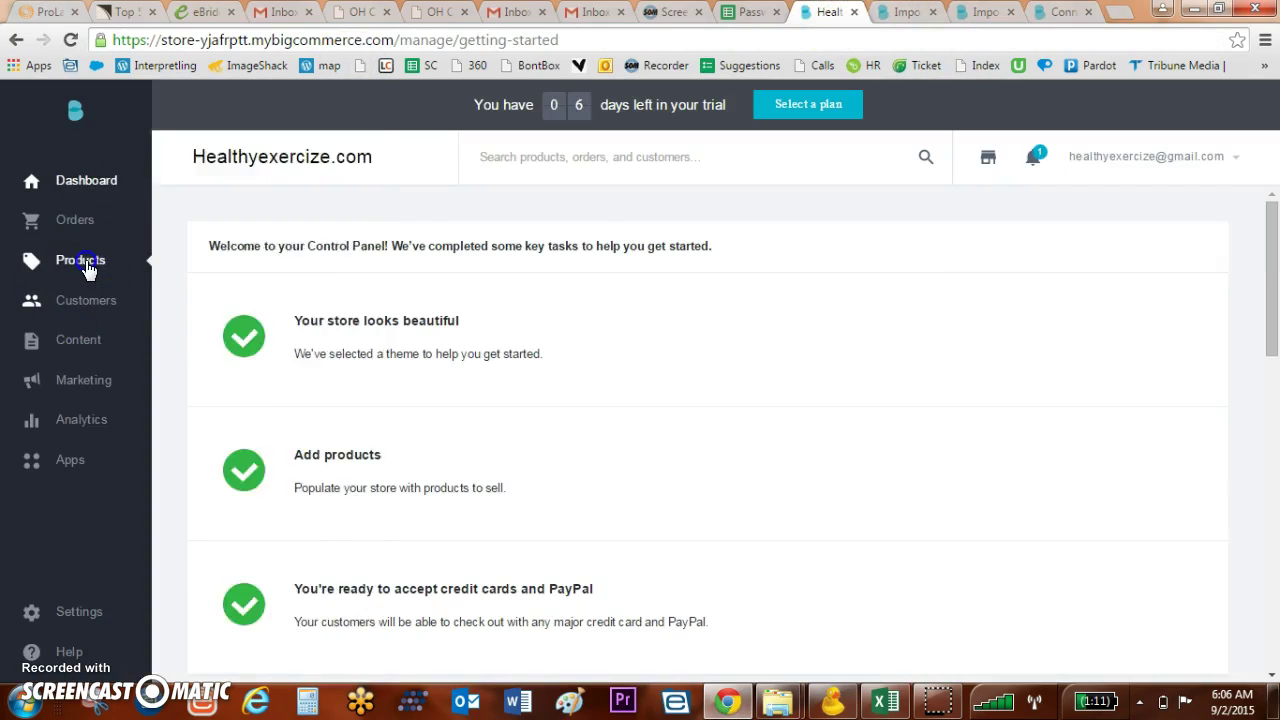
left_click(211, 276)
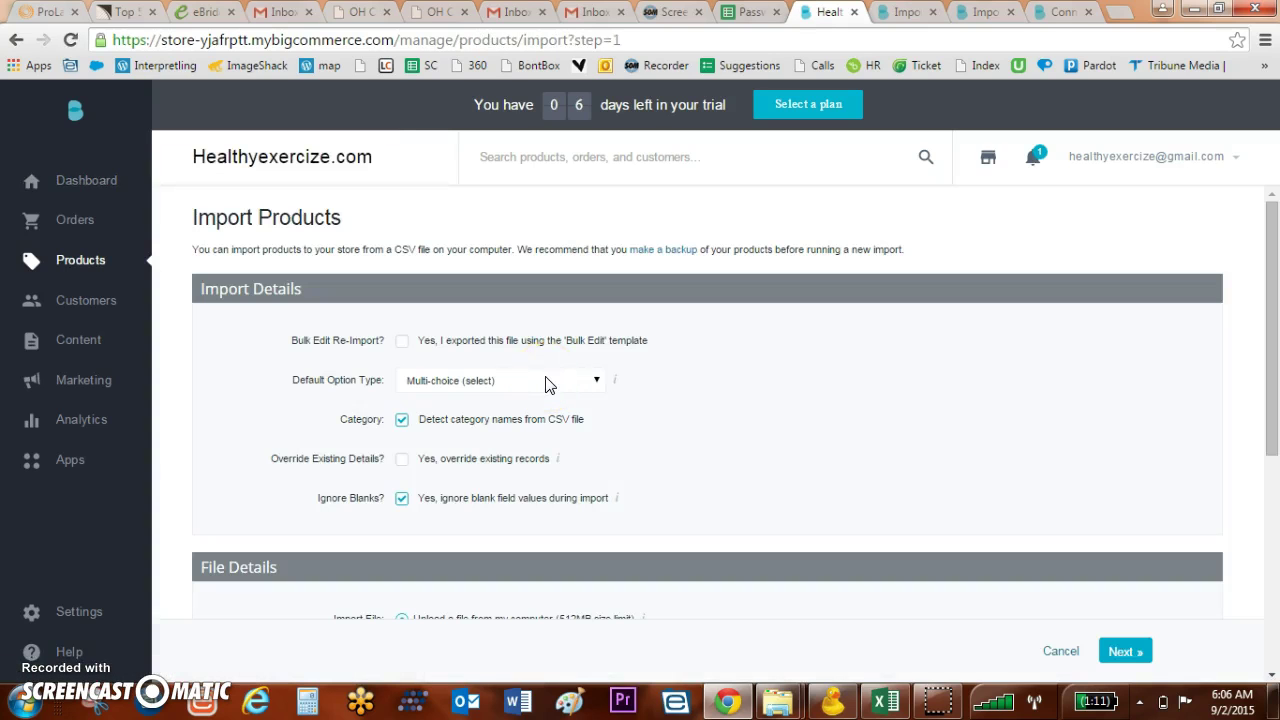
Step: Enable overriding existing records for the import and open the file chooser for the import file
left_click(401, 458)
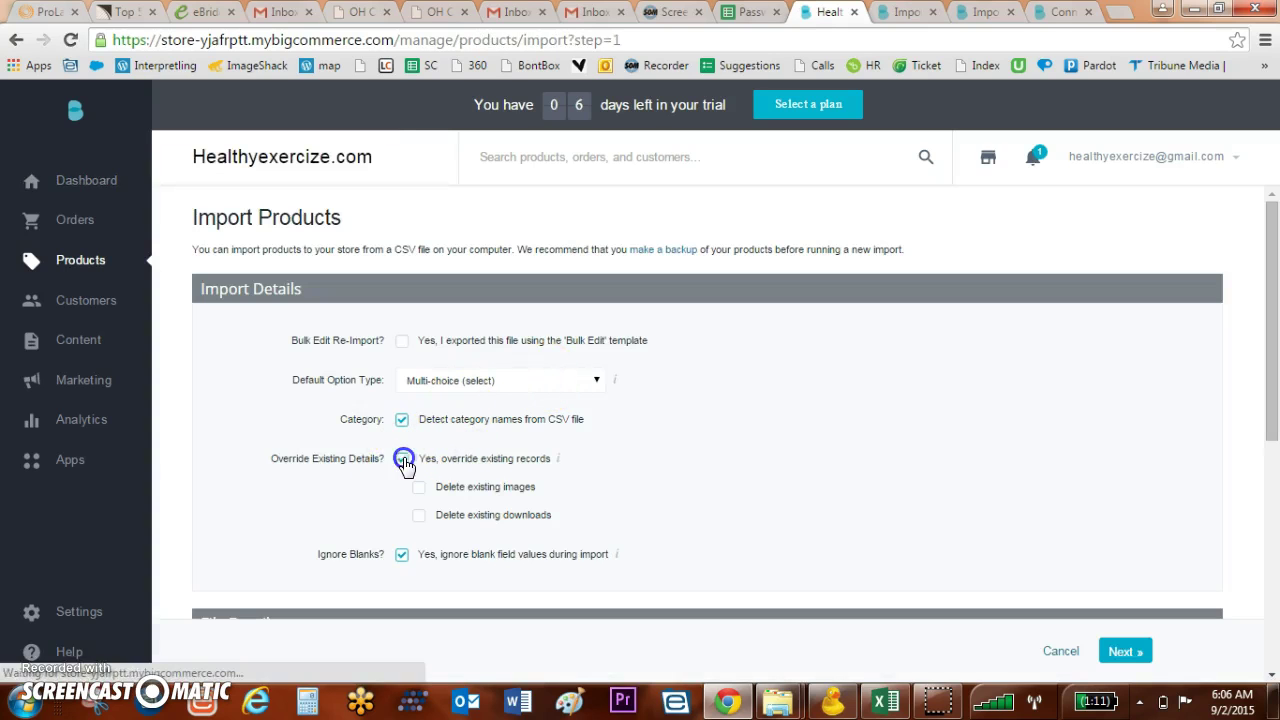
left_click_drag(1272, 229, 1272, 410)
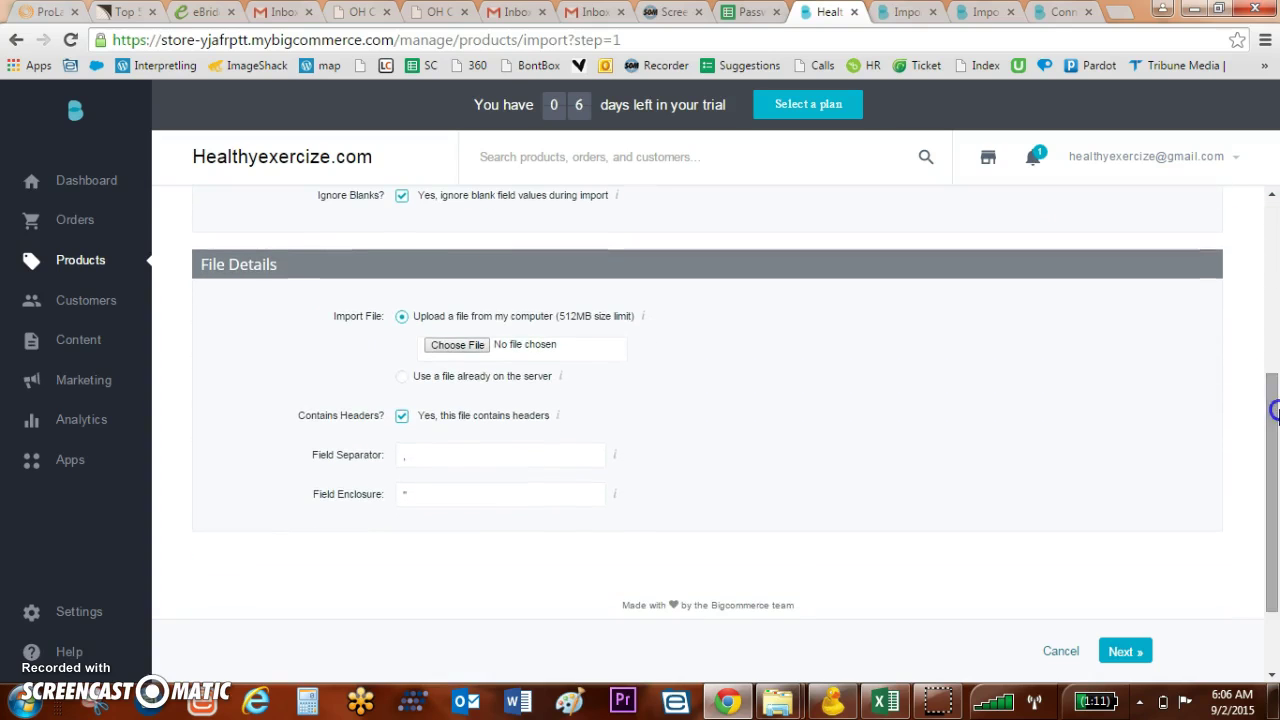
left_click(477, 346)
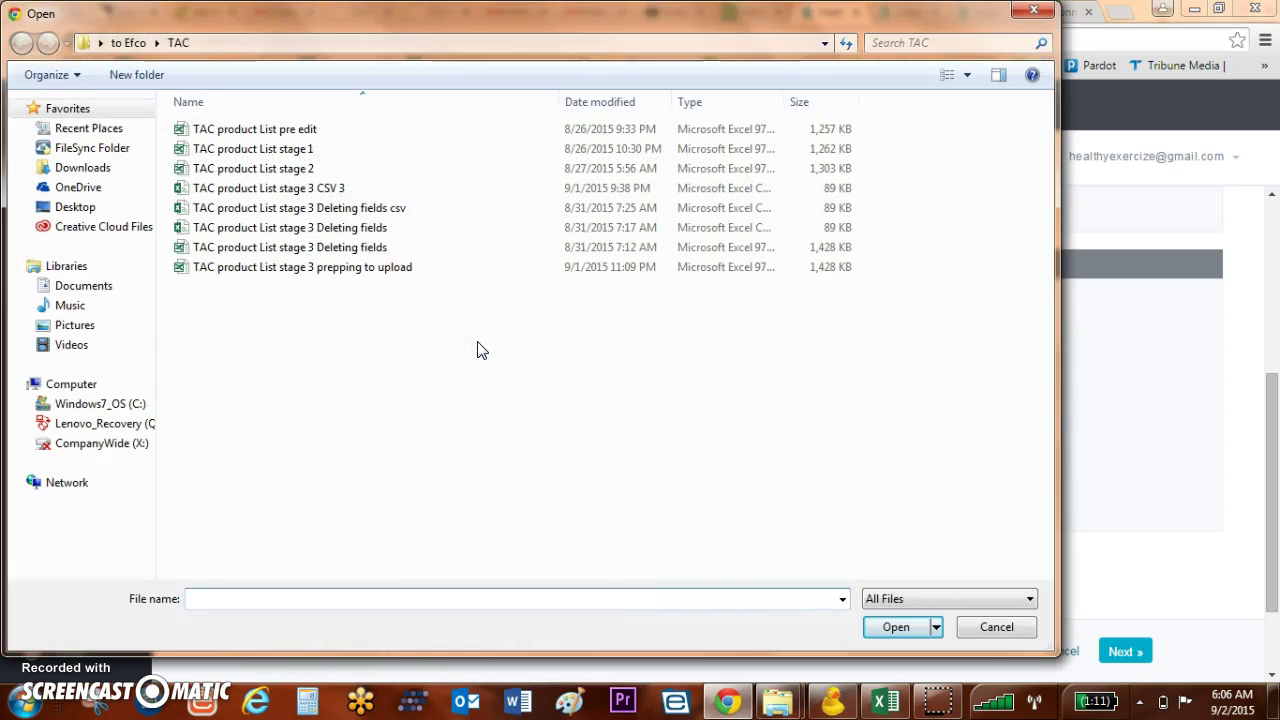
left_click(712, 600)
Step: Switch to the Excel product list and start saving a copy in the TAC folder as CSV (Comma delimited)
left_click(880, 702)
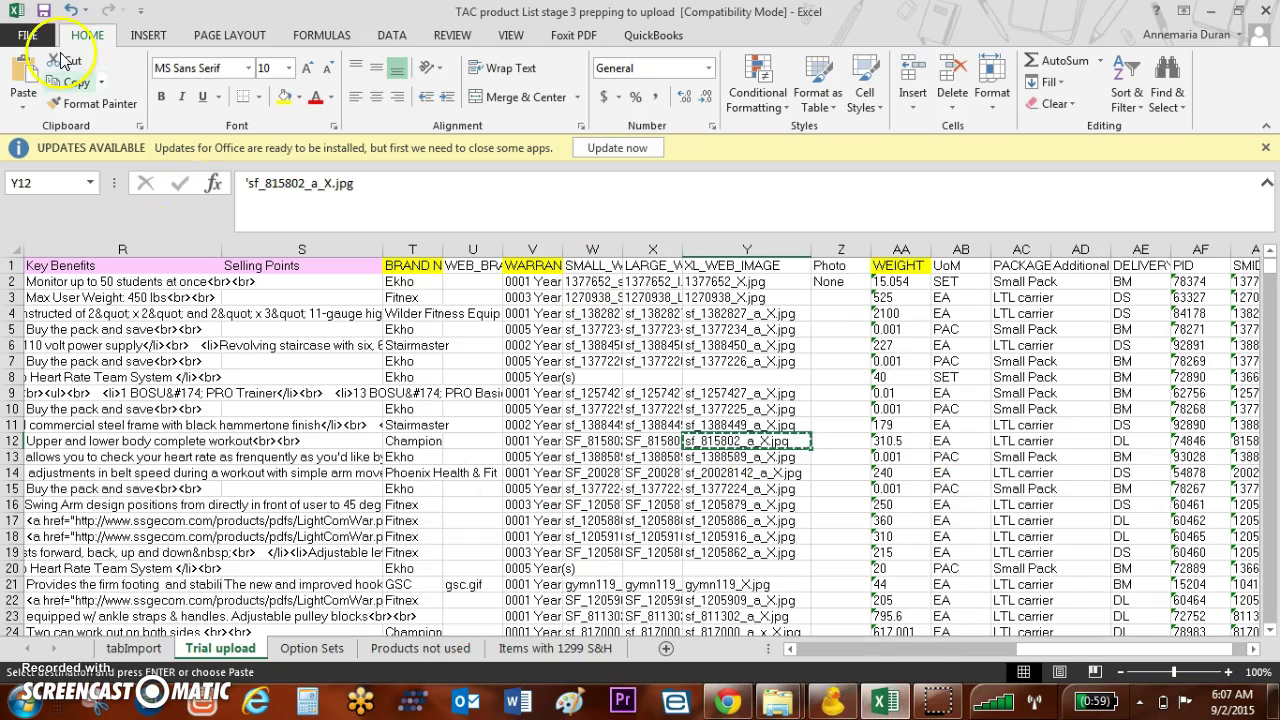
left_click(30, 38)
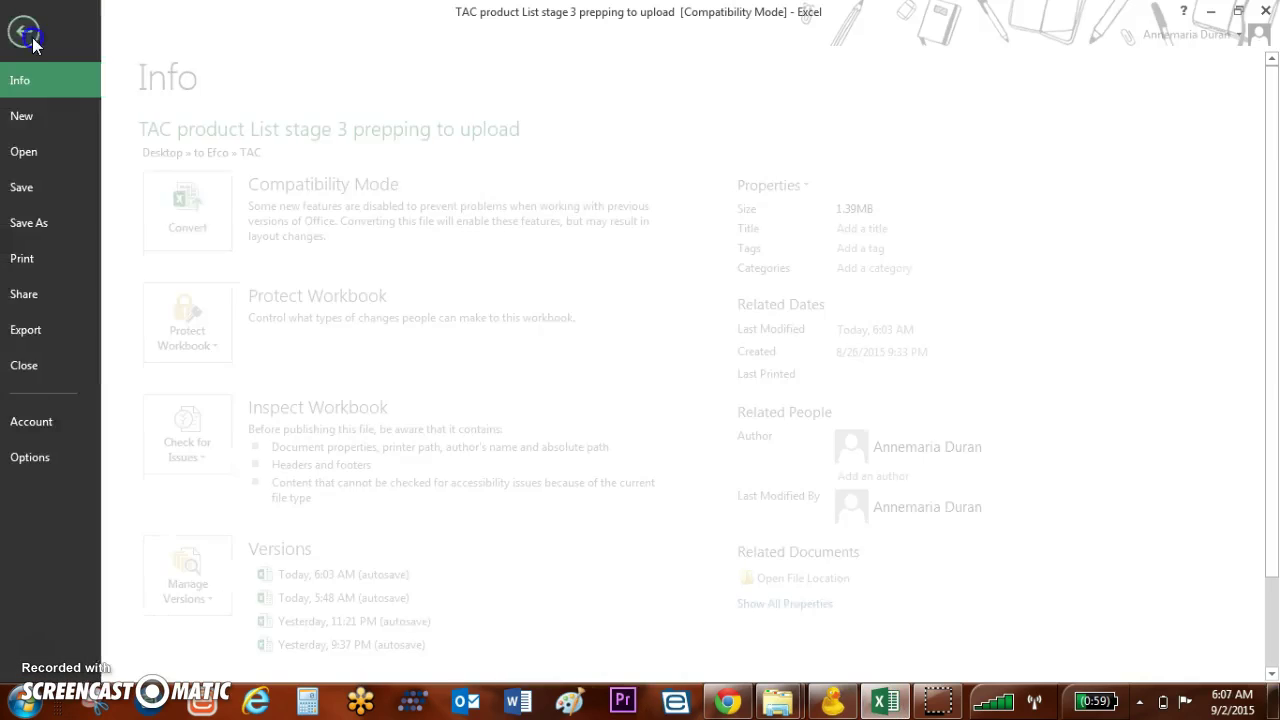
left_click(52, 222)
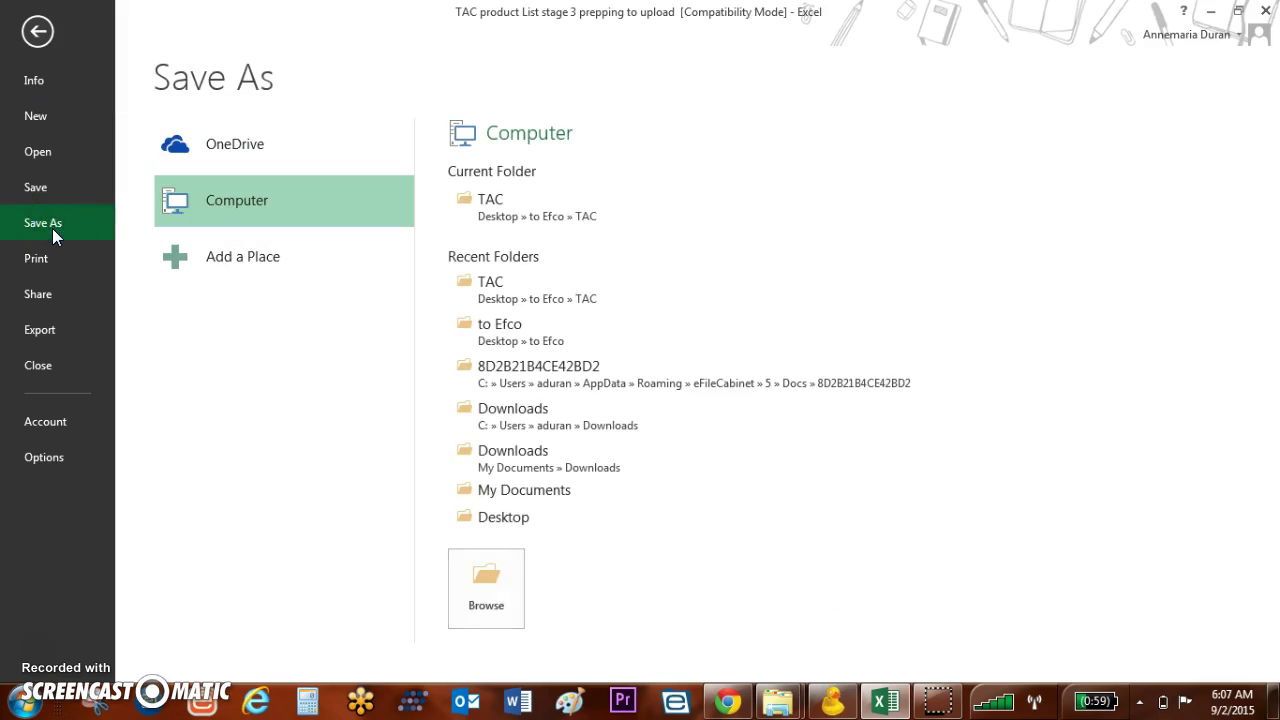
left_click(500, 207)
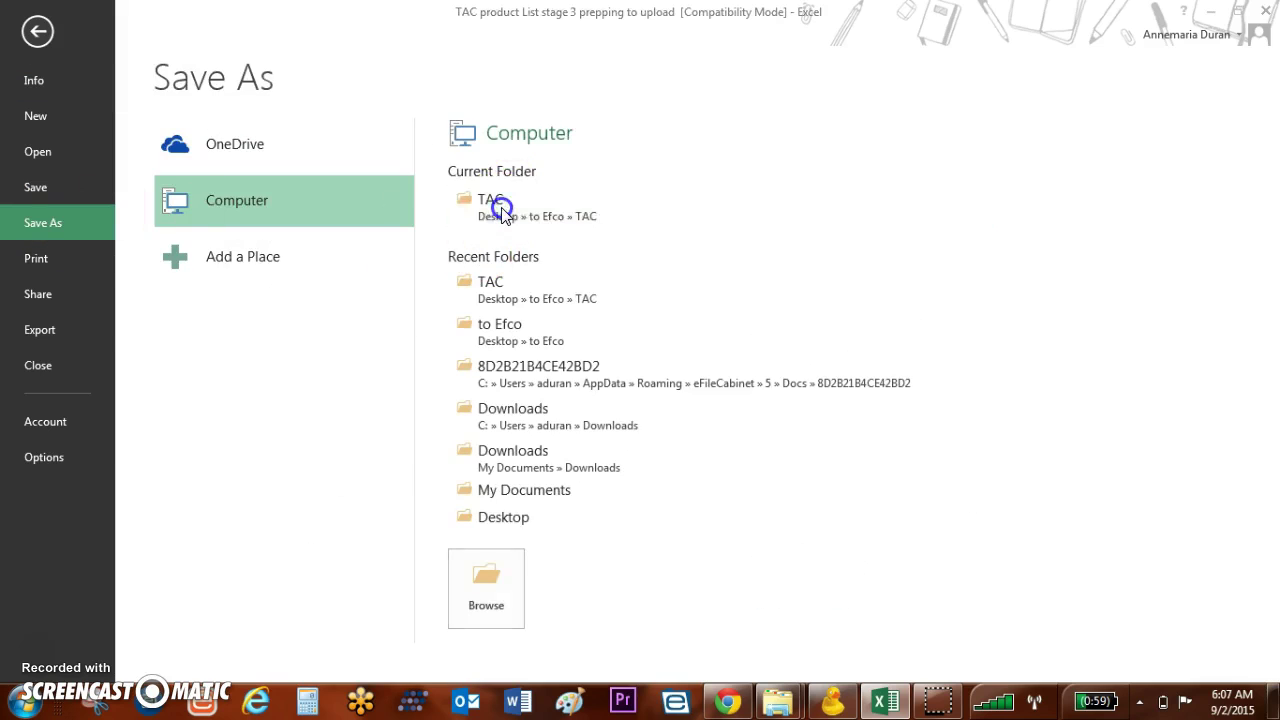
left_click(572, 344)
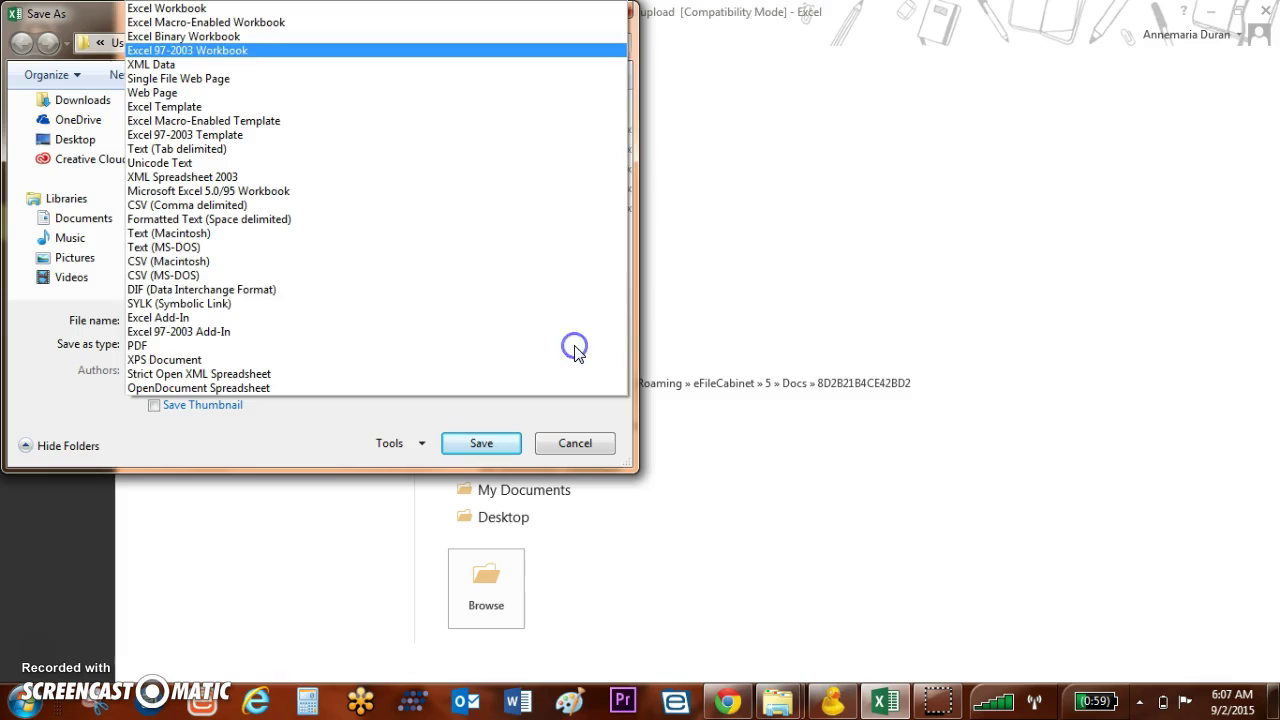
left_click(322, 210)
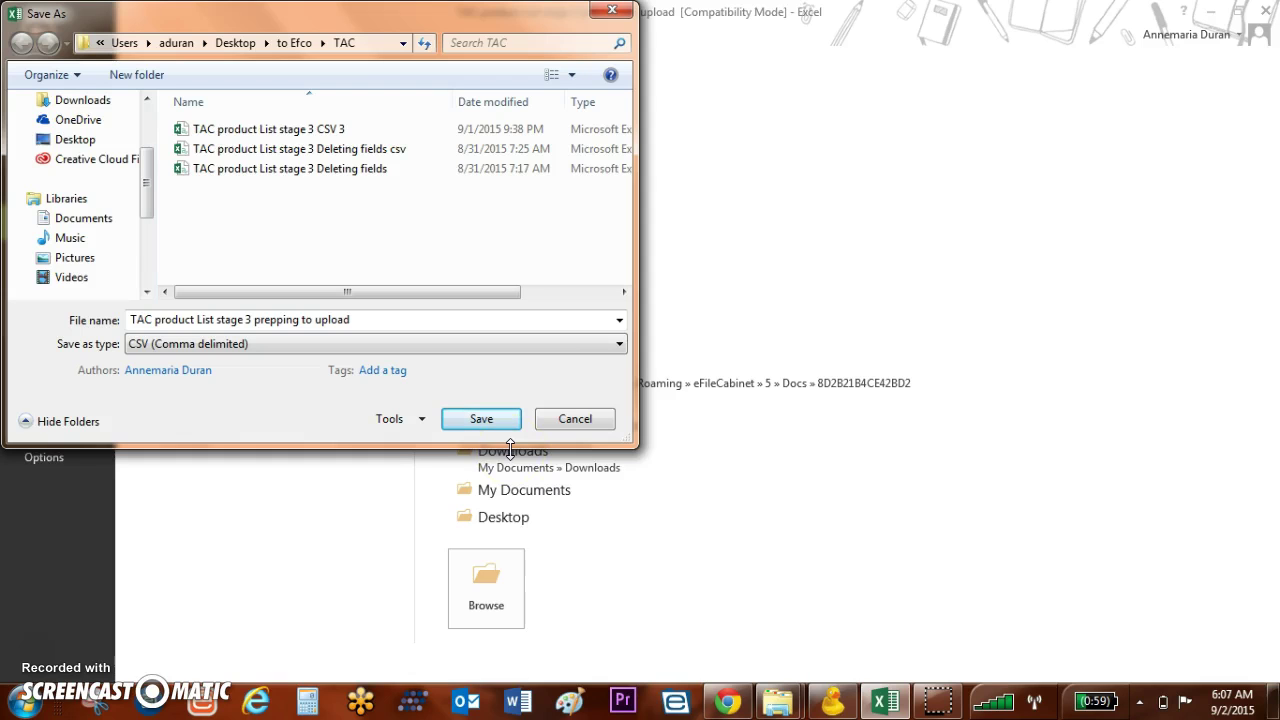
Step: Check the earlier file names offered for the copy and choose CSV (Comma delimited) again as its format
left_click(572, 323)
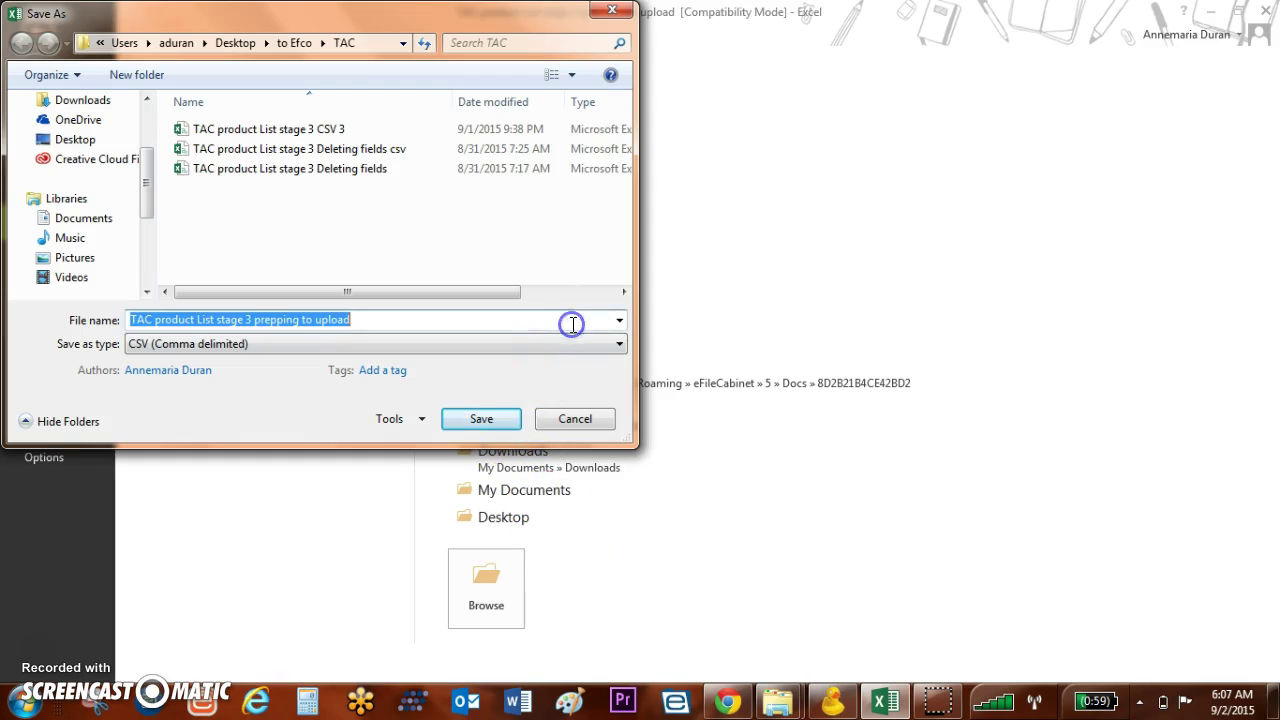
left_click(620, 323)
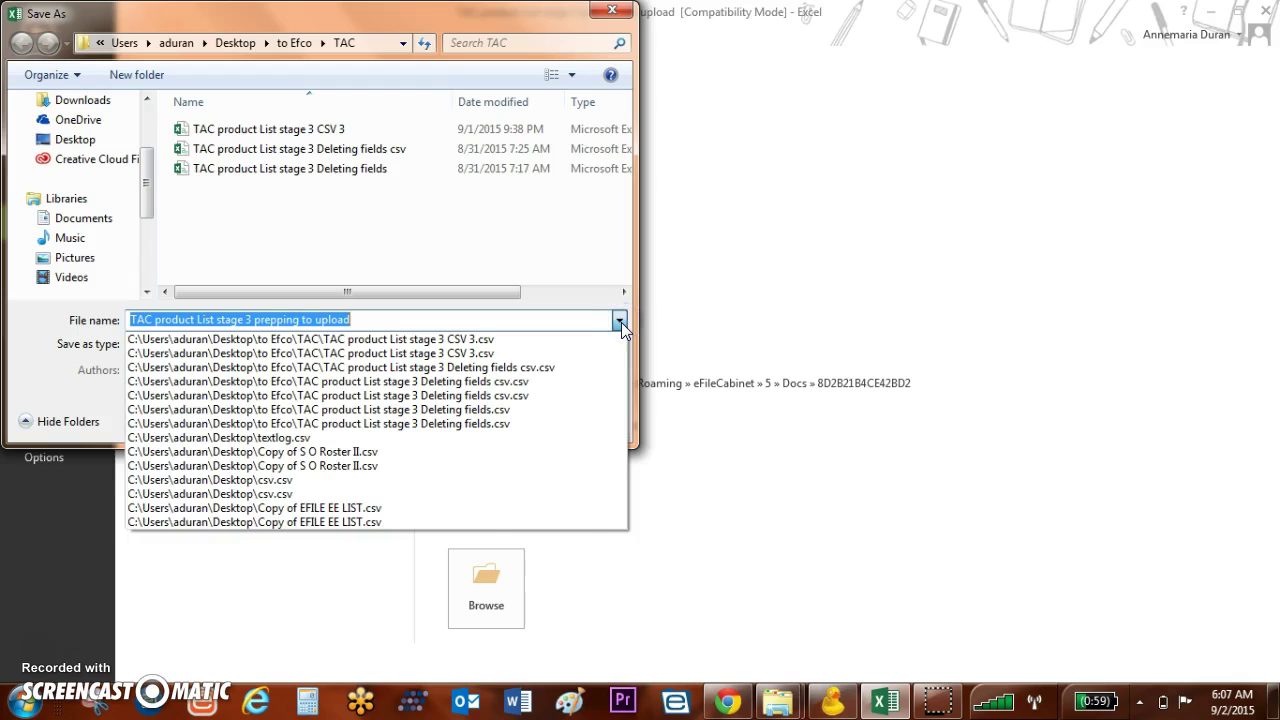
left_click(621, 322)
left_click(591, 351)
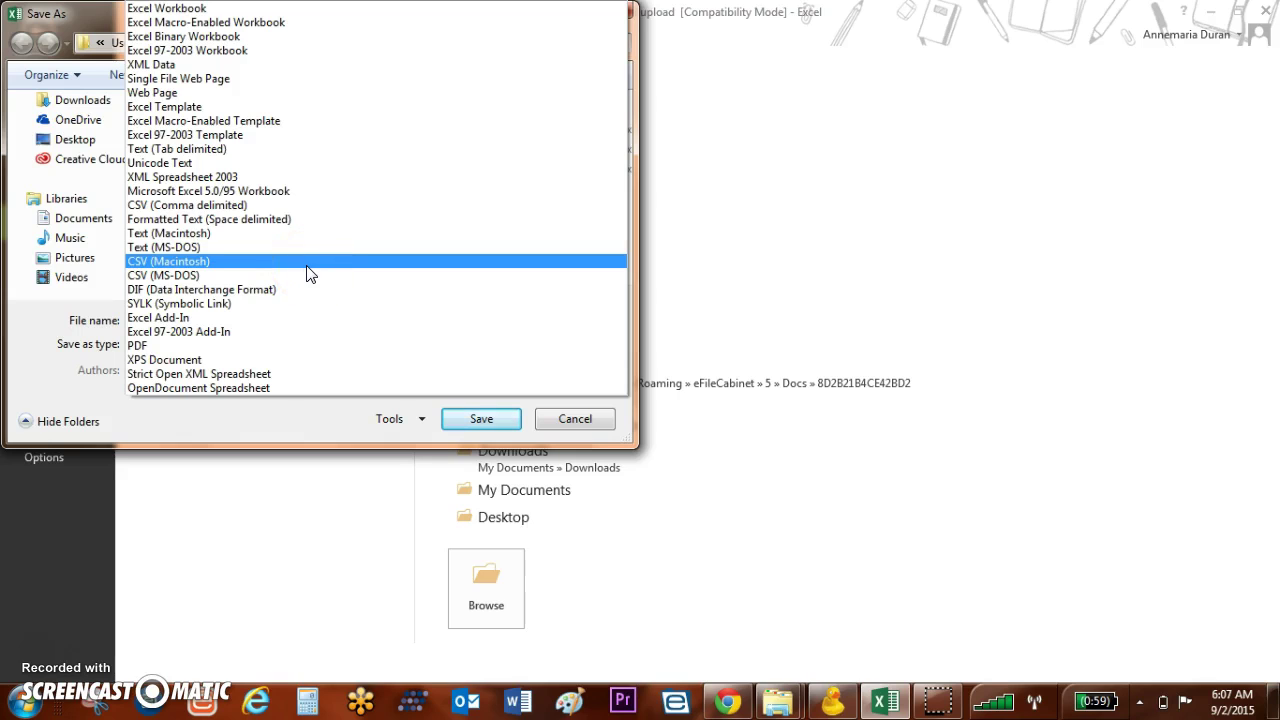
left_click(329, 206)
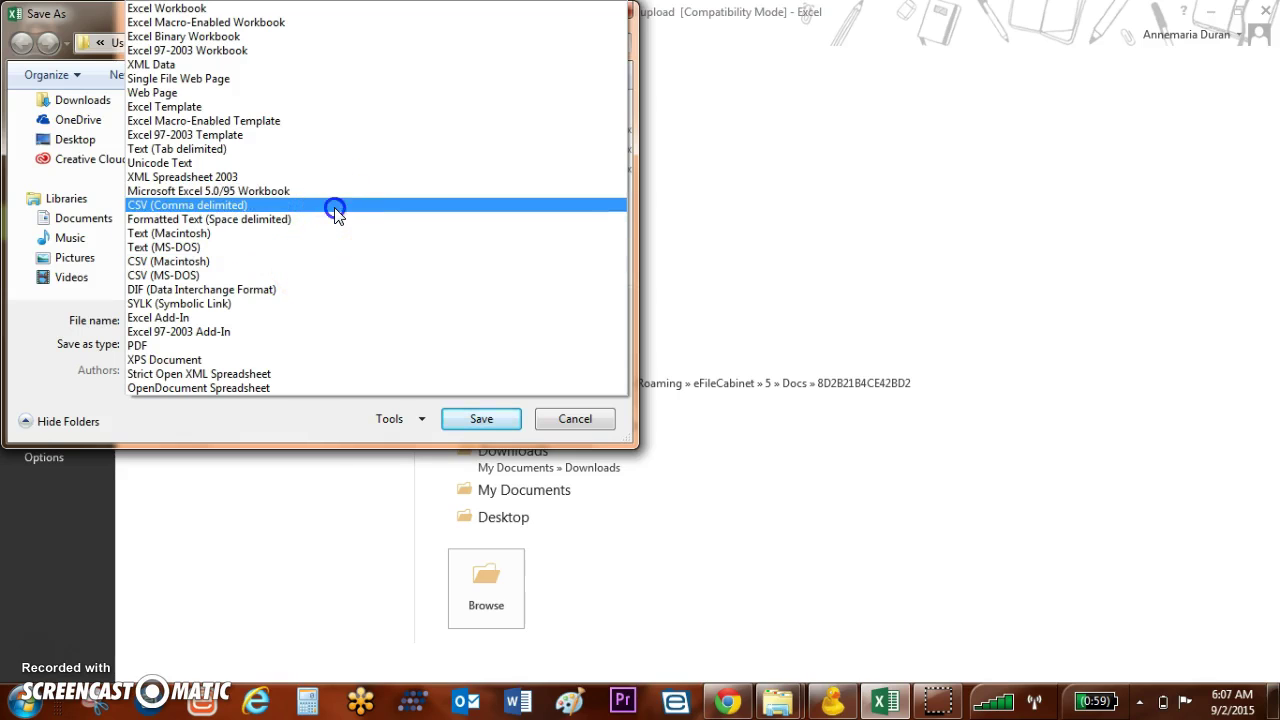
left_click(504, 430)
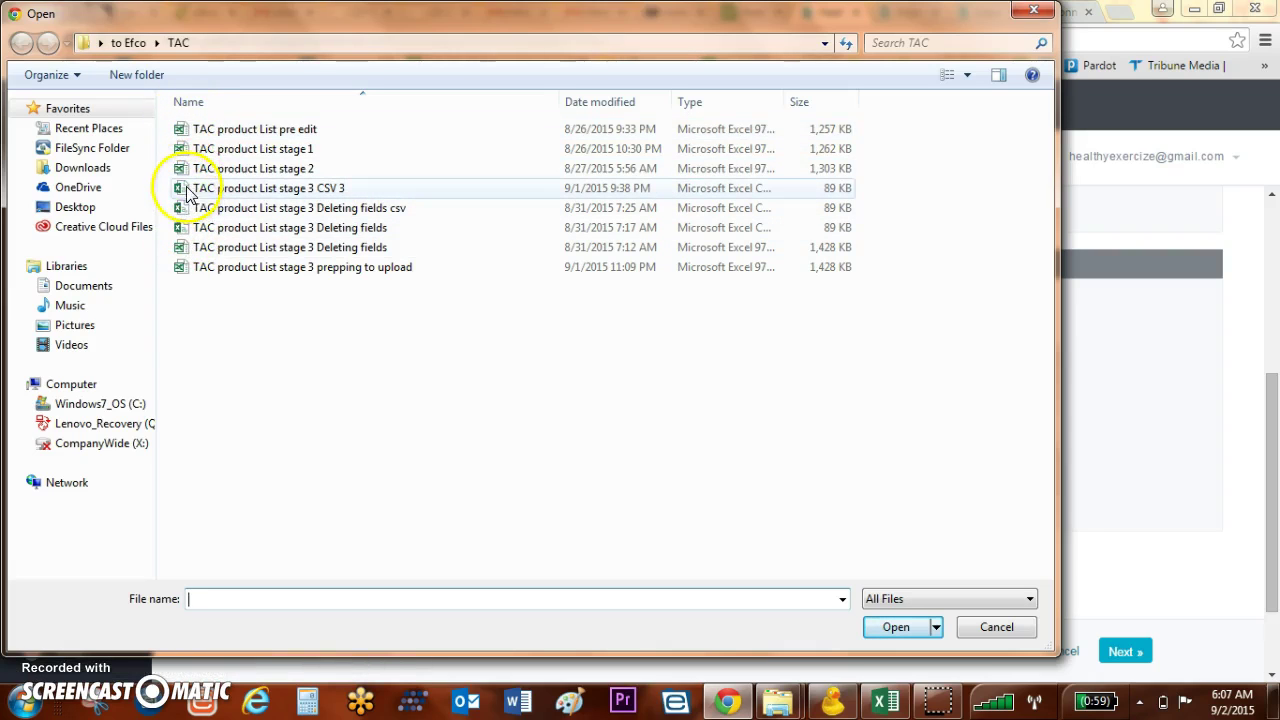
Step: In Chrome's file chooser, pick TAC product List stage 3 CSV 3 as the import file and continue to the field linking page
left_click(336, 192)
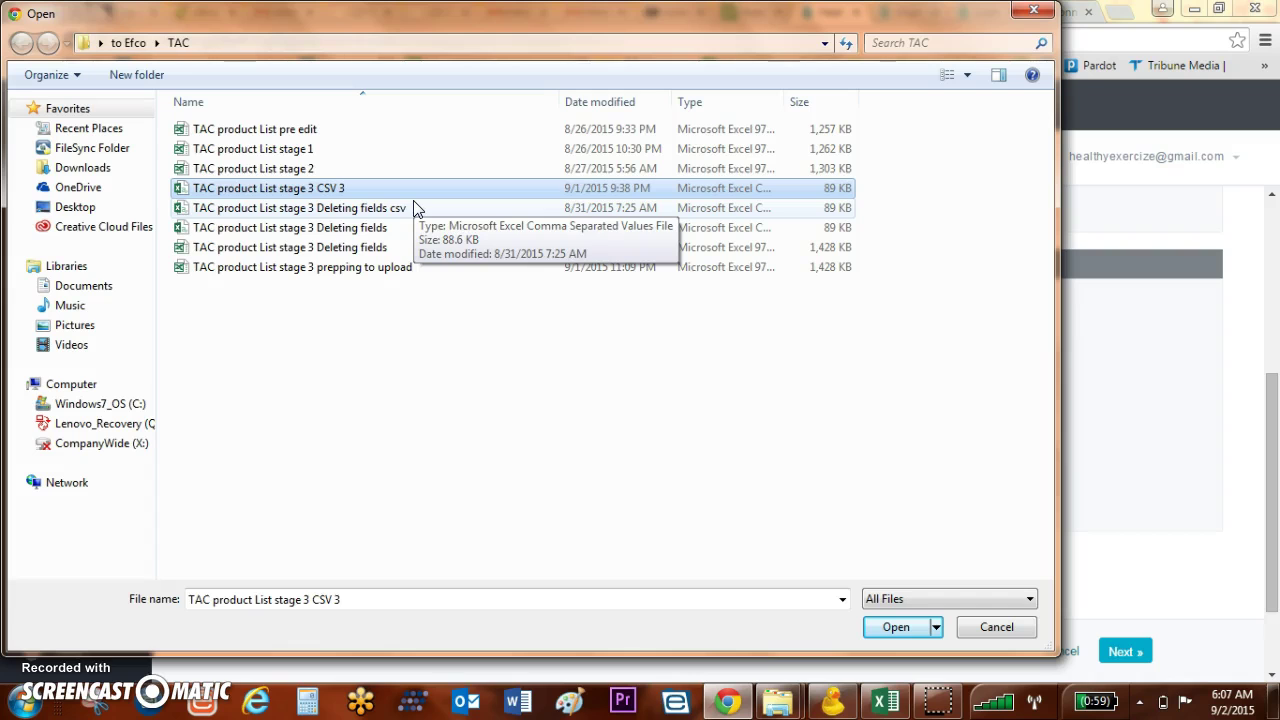
left_click(897, 632)
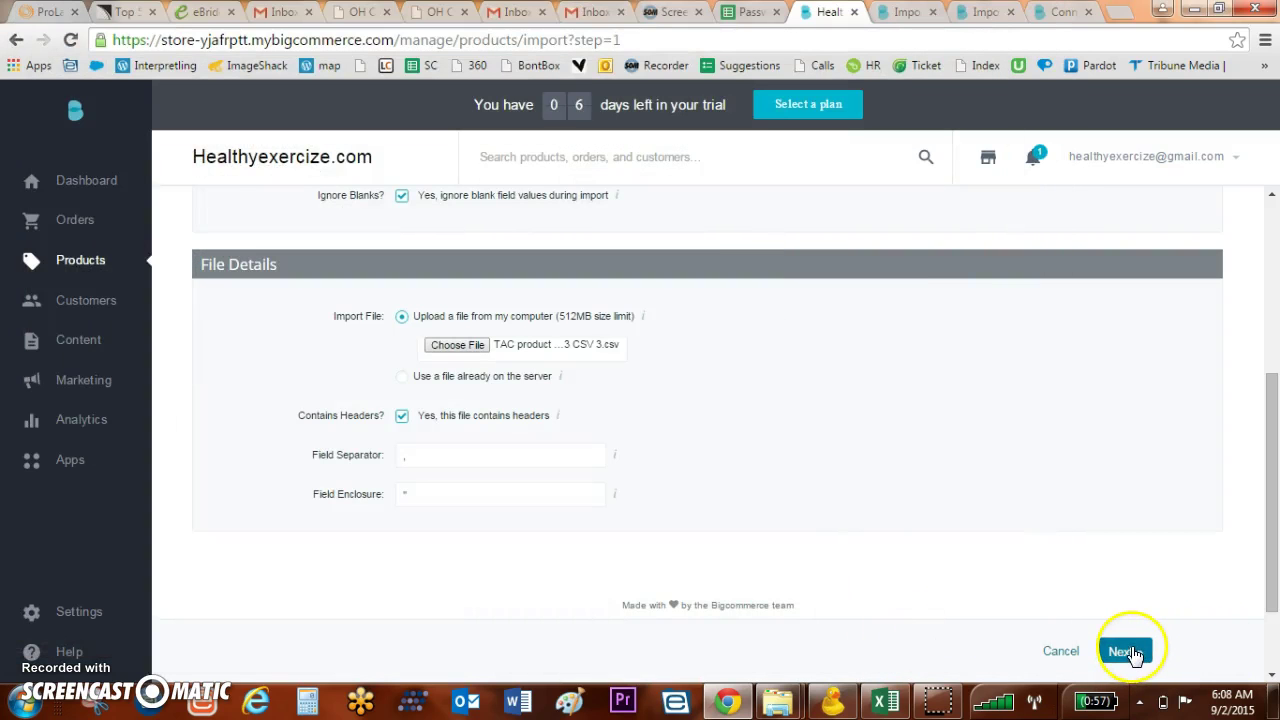
left_click(1133, 652)
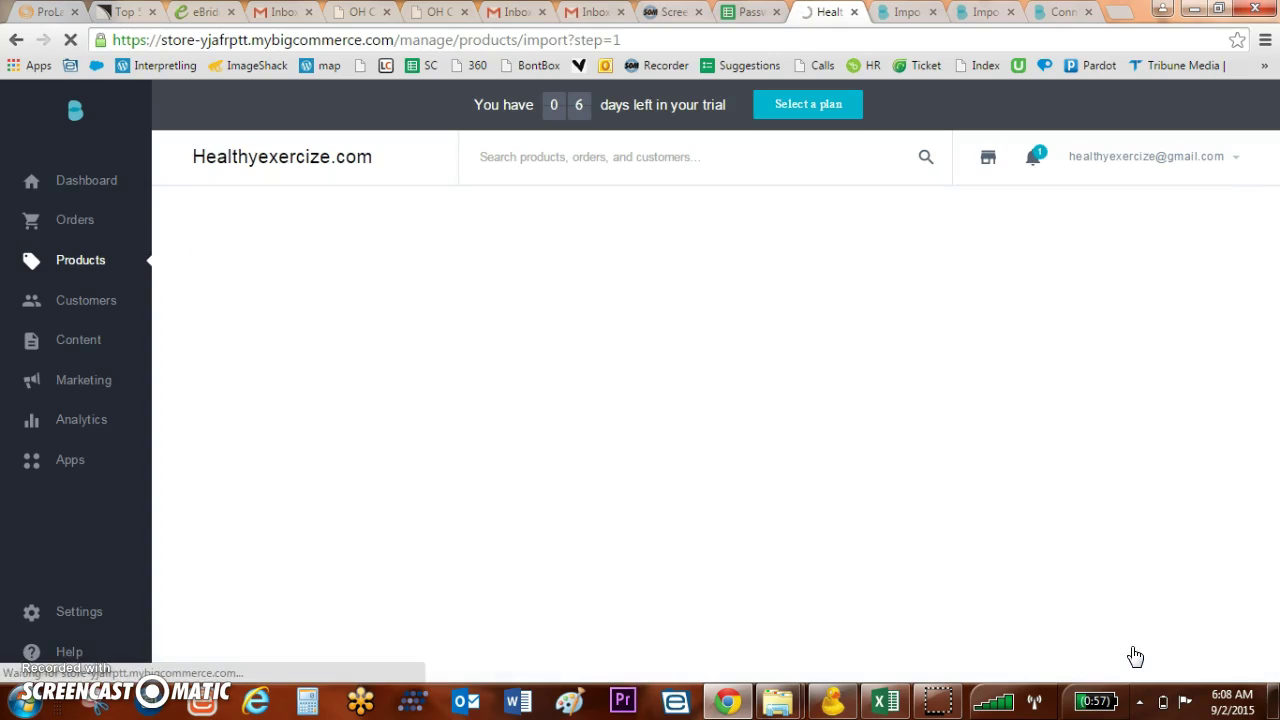
Step: Match the import field Product ID with Product ID (assigned by Big Commerce)
mouse_move(1274, 222)
left_mouse_down()
mouse_move(1274, 255)
mouse_move(1274, 243)
left_mouse_up()
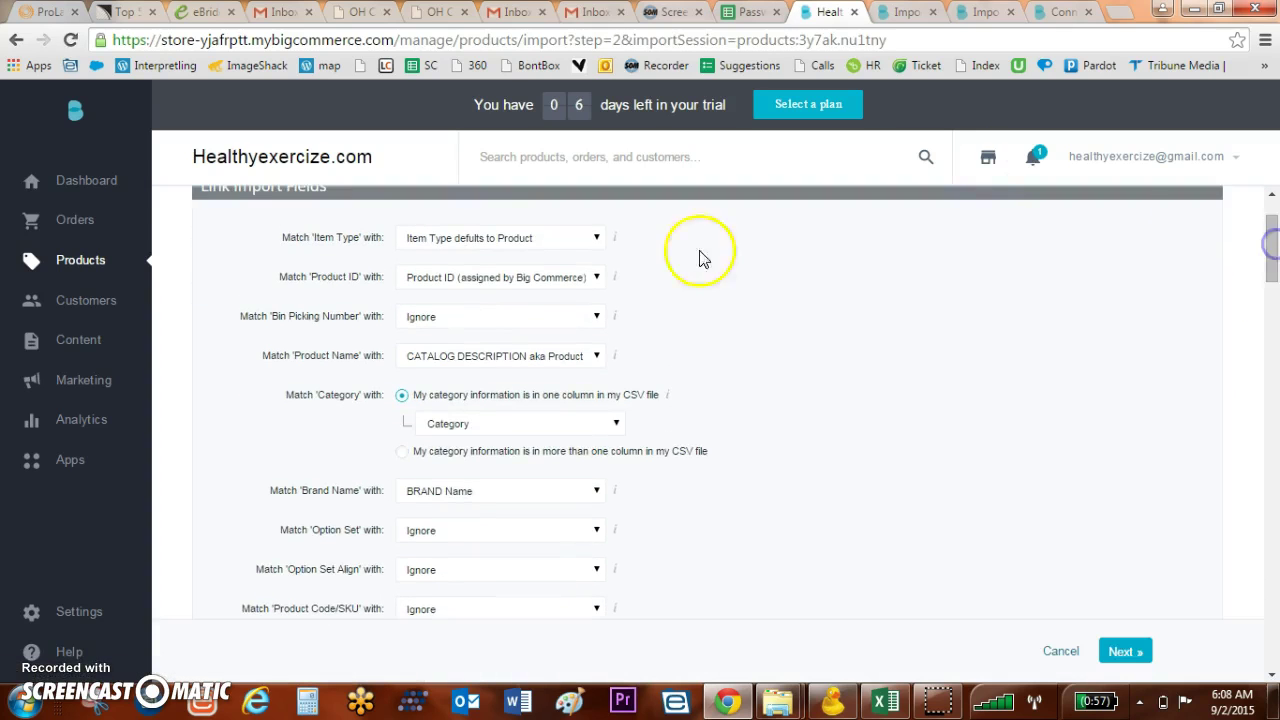
left_click(584, 278)
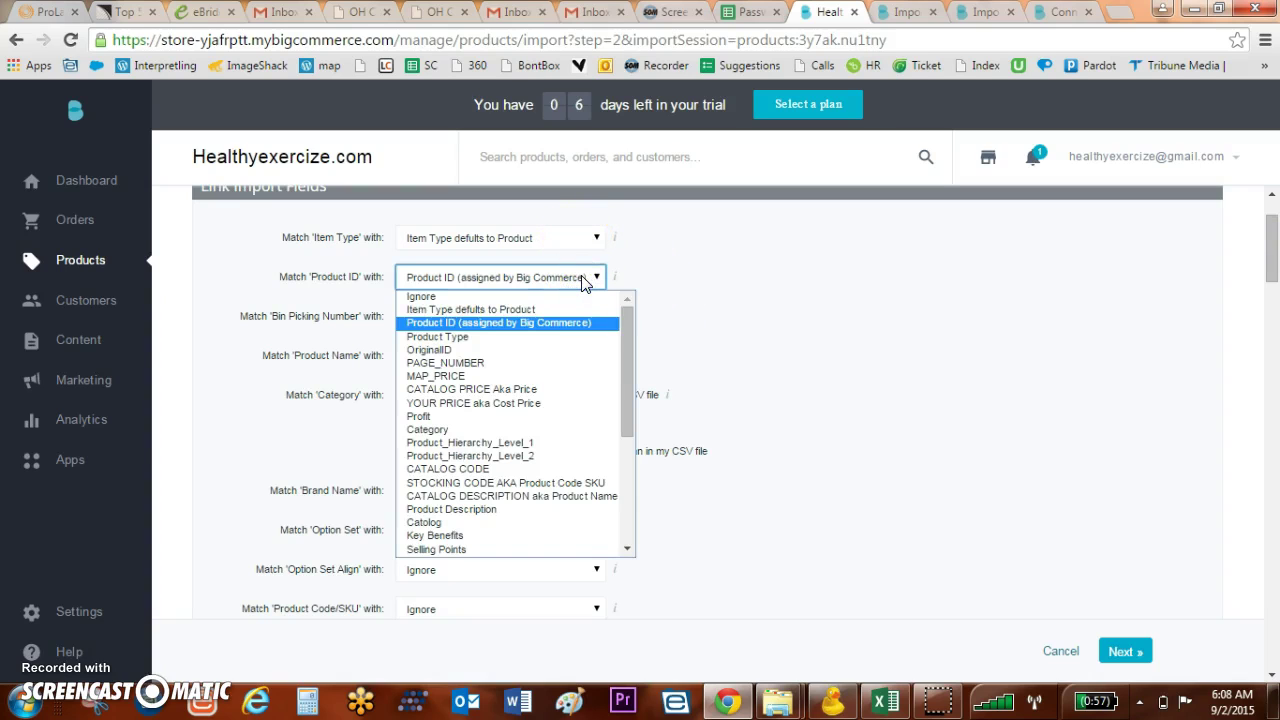
left_click(562, 325)
Step: Switch to Excel, cancel the open save dialog, examine the product name heading in cell O1 and return to Chrome
left_click(885, 702)
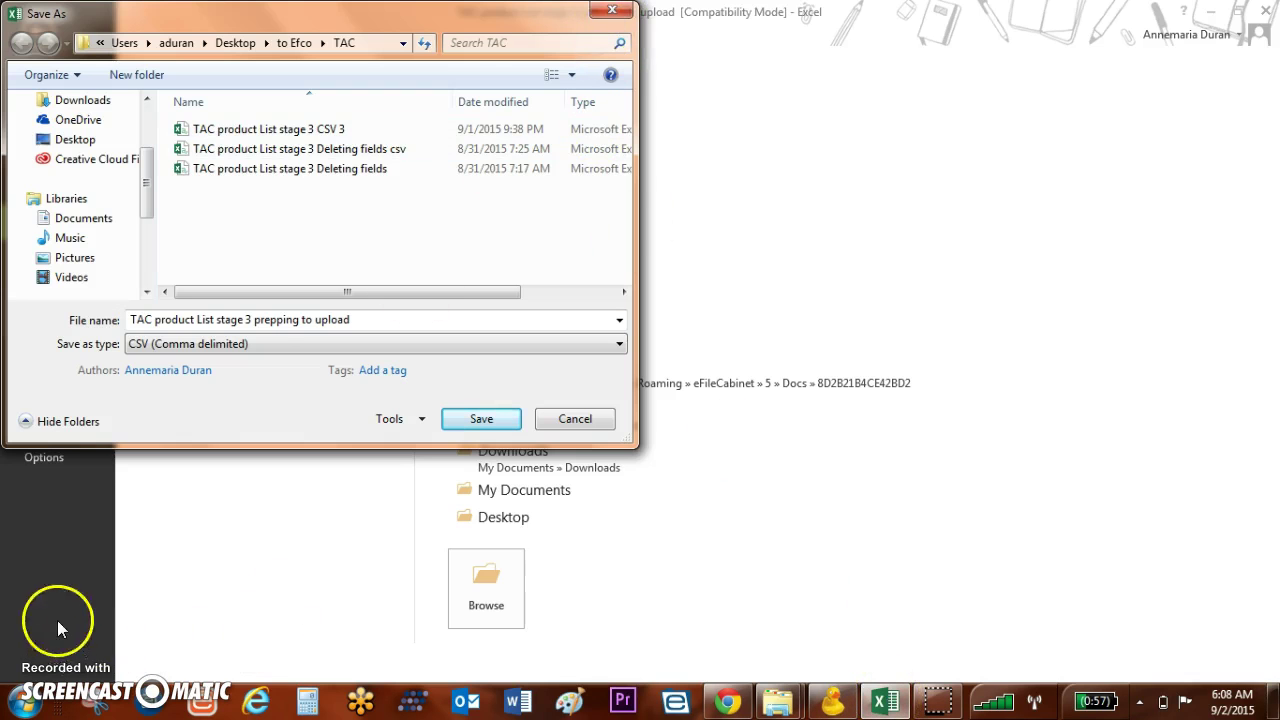
key("Escape")
key("Escape")
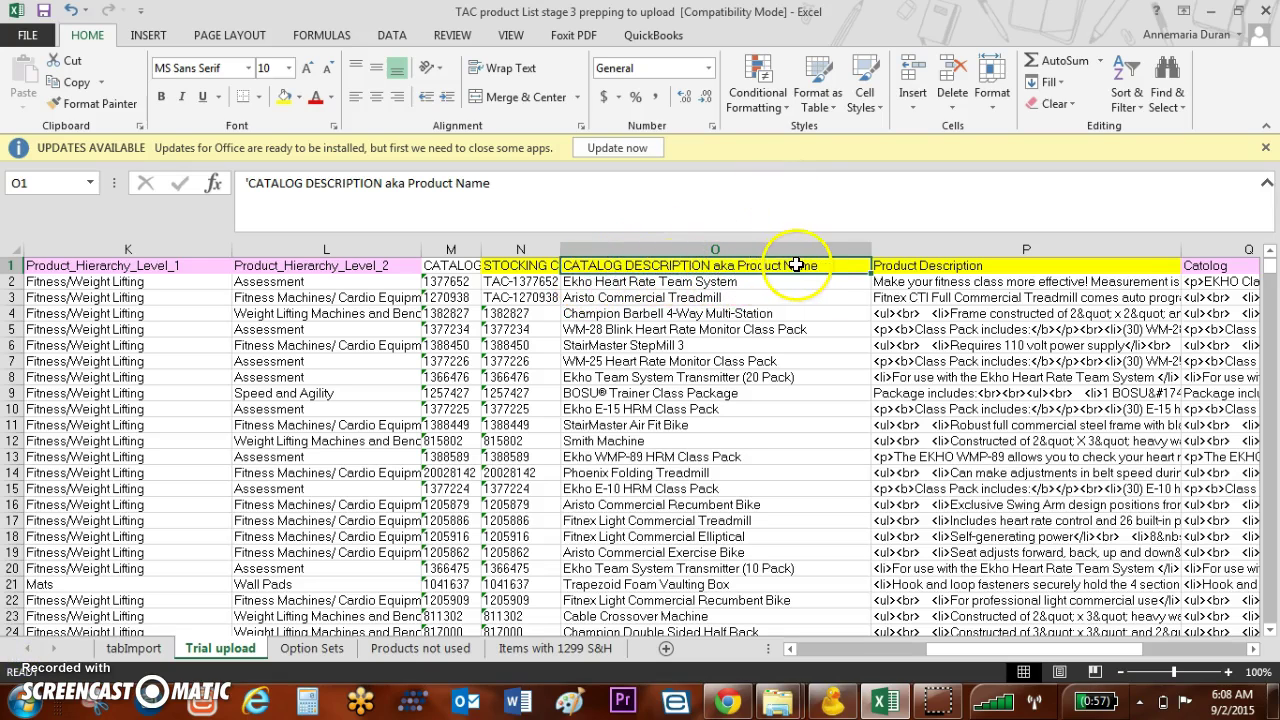
left_click(729, 702)
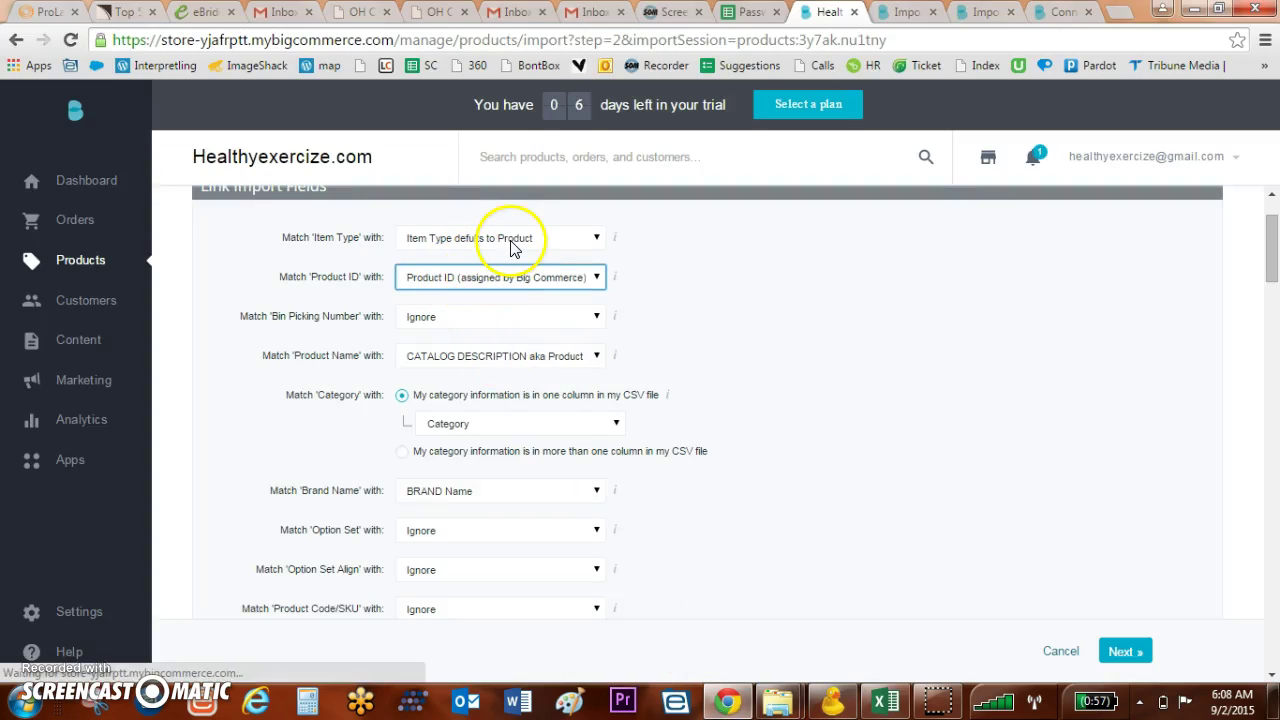
Step: Review the column matched with Product Name and the remaining import field matches, including Product Type and Product Image
left_click(523, 357)
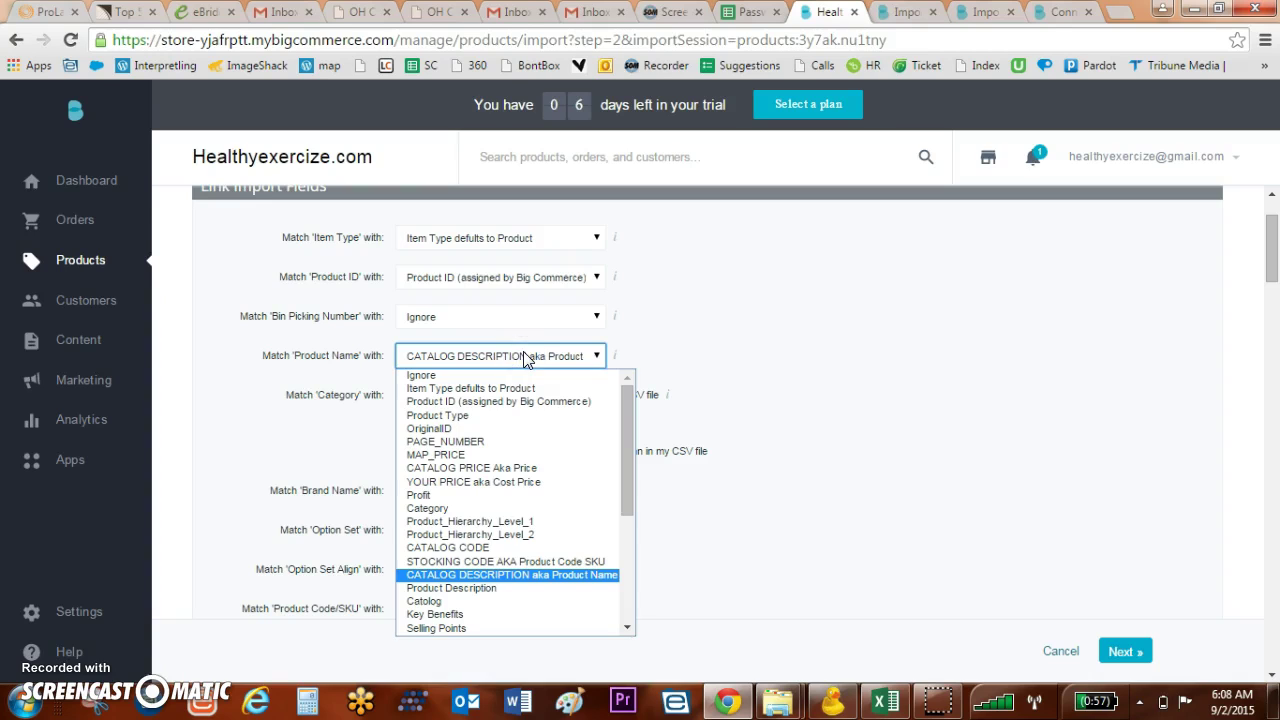
left_click(524, 358)
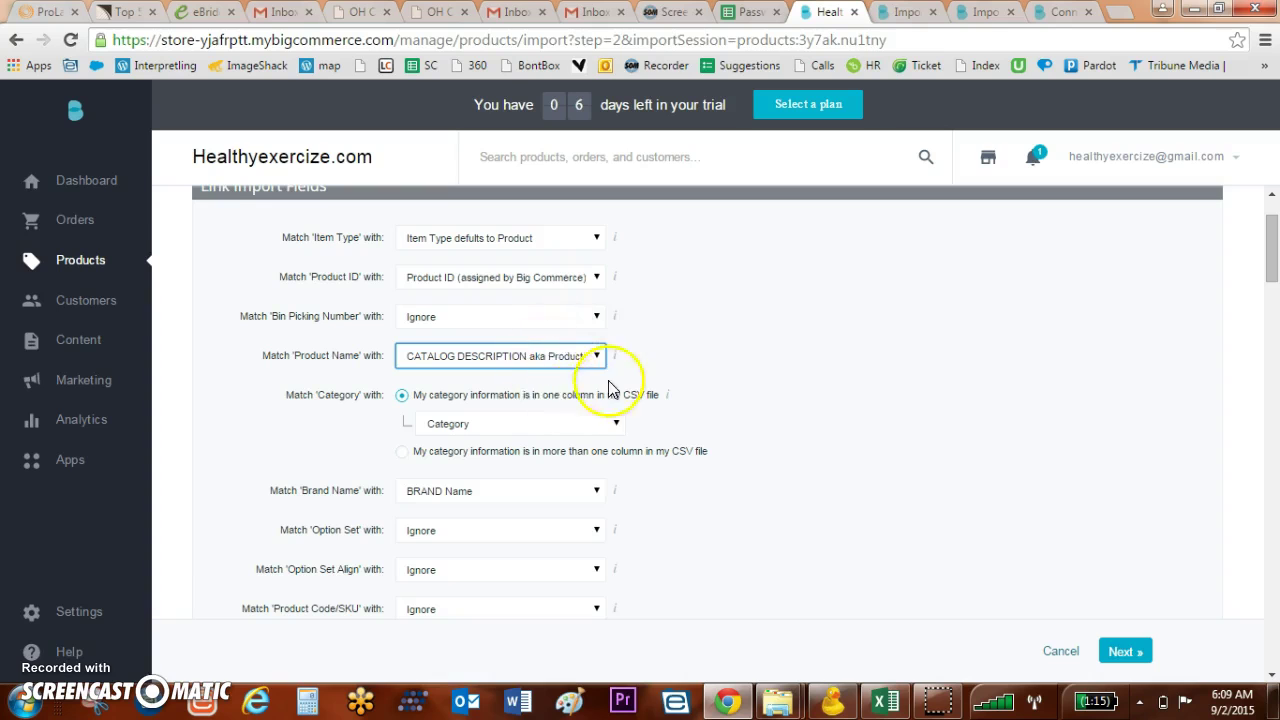
mouse_move(612, 368)
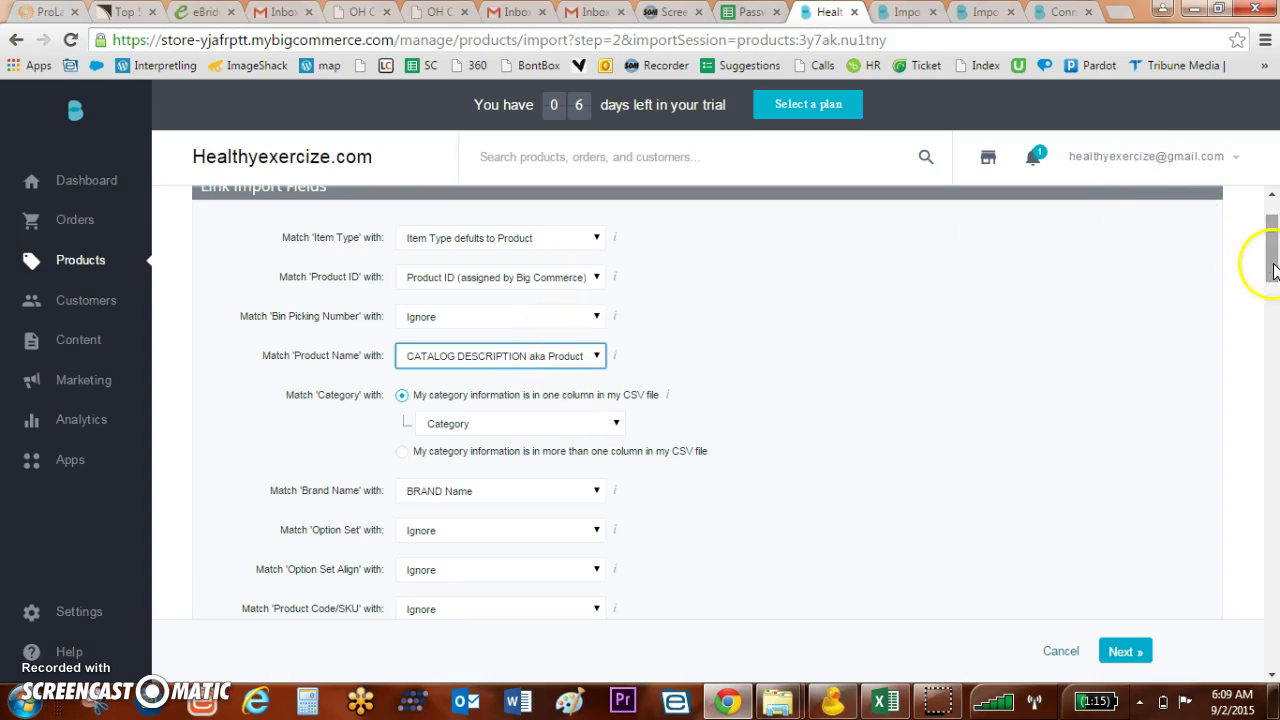
left_click_drag(1272, 240, 1273, 512)
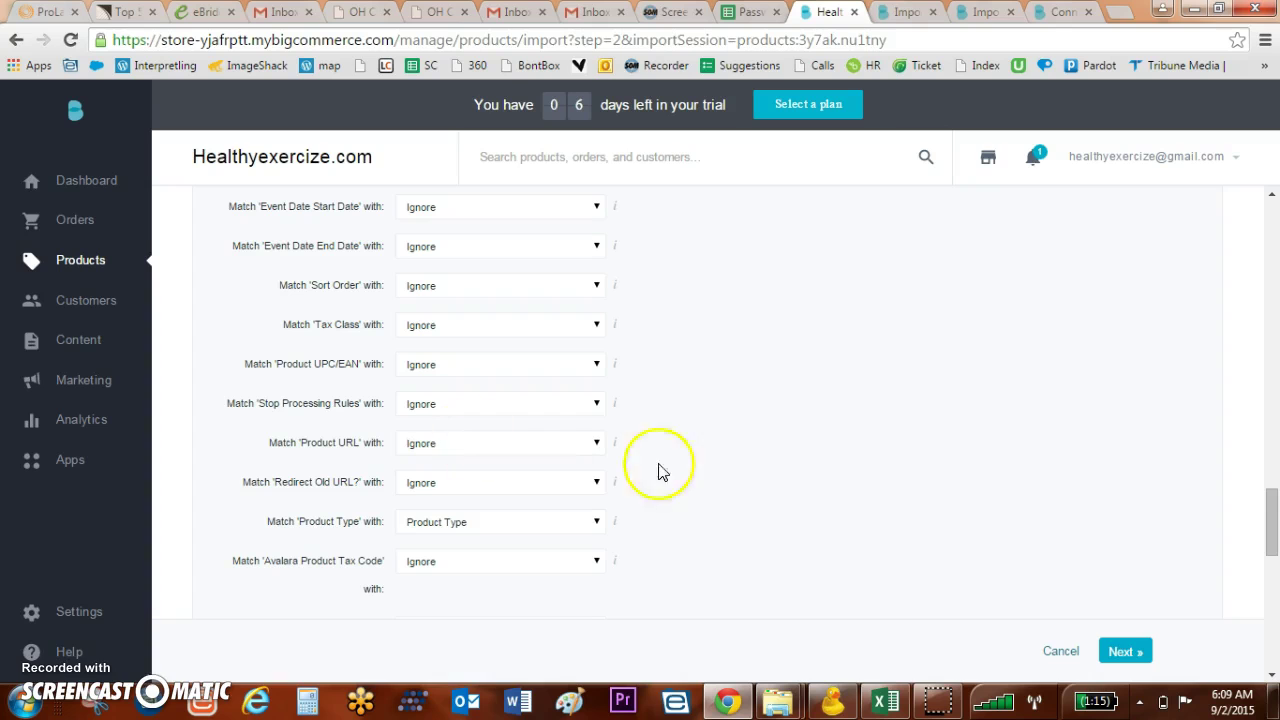
left_click_drag(1271, 514, 1273, 453)
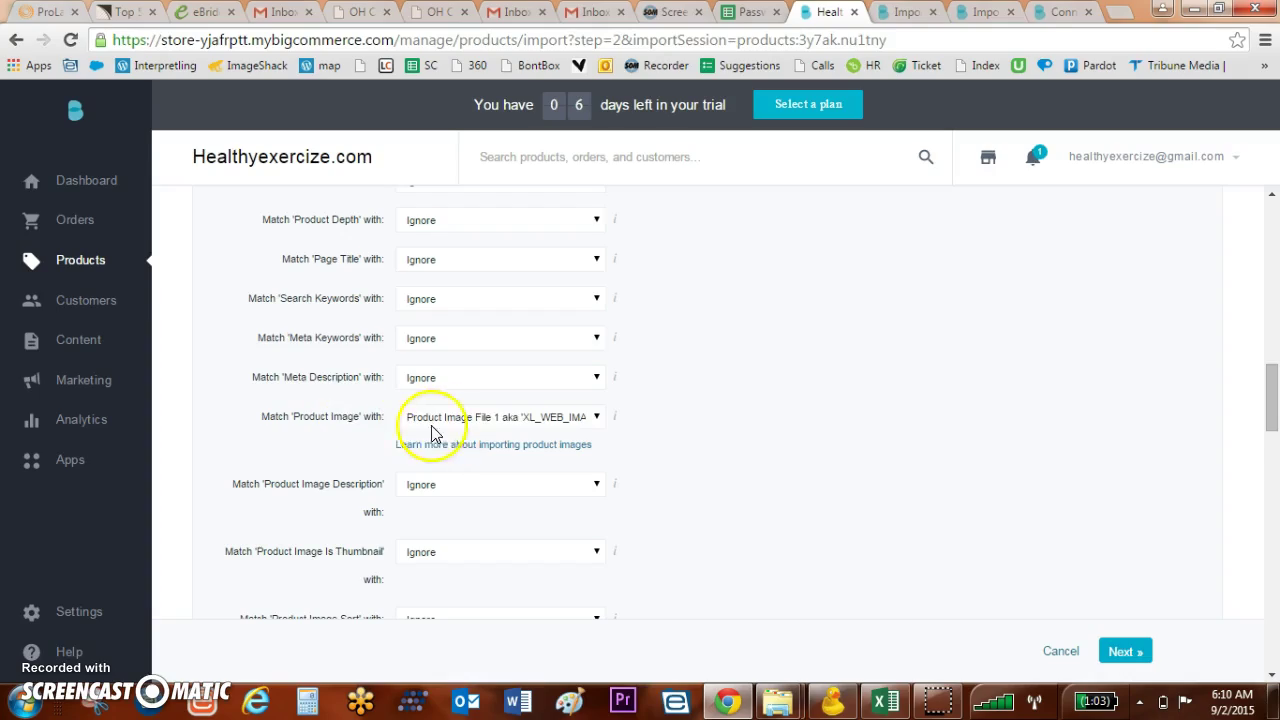
Step: Switch to Excel and examine the XL_WEB_IMAGE column's heading and image file names down to cell Y4
left_click(884, 702)
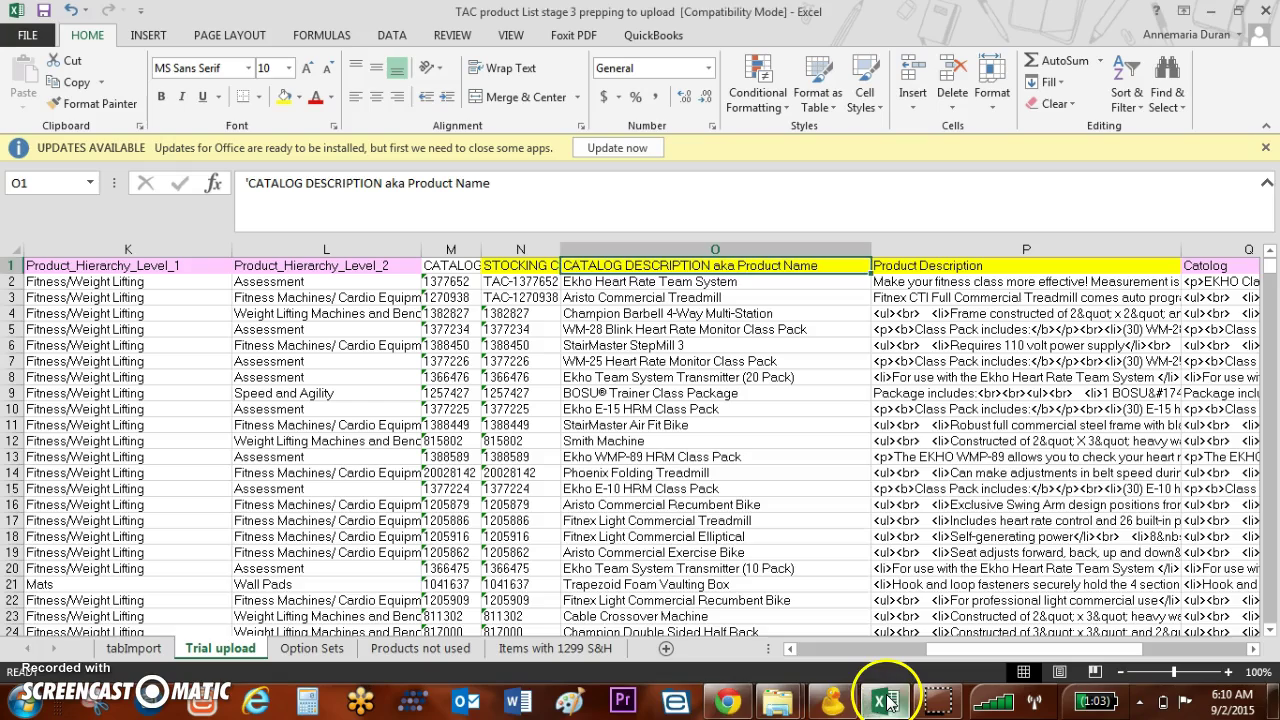
key("Right")
key("Right")
key("Right")
key("Right")
key("Right")
key("Right")
key("Right")
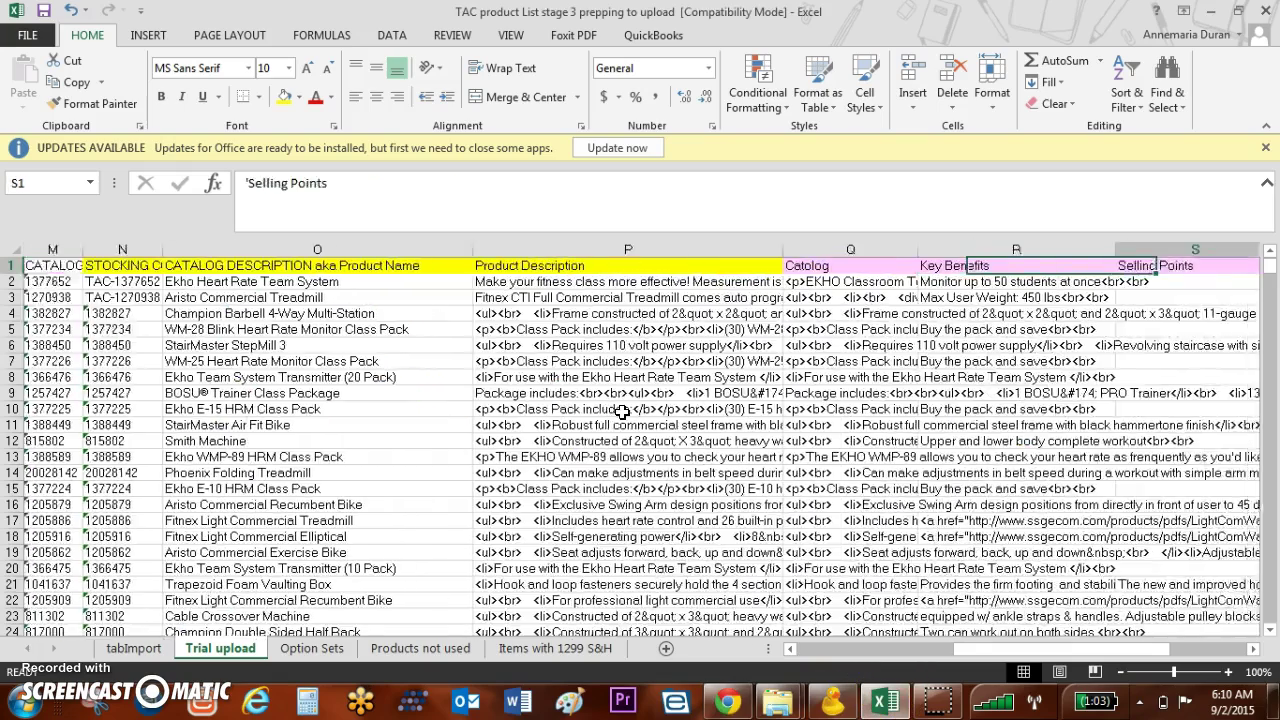
key("Right")
key("Right")
key("Right")
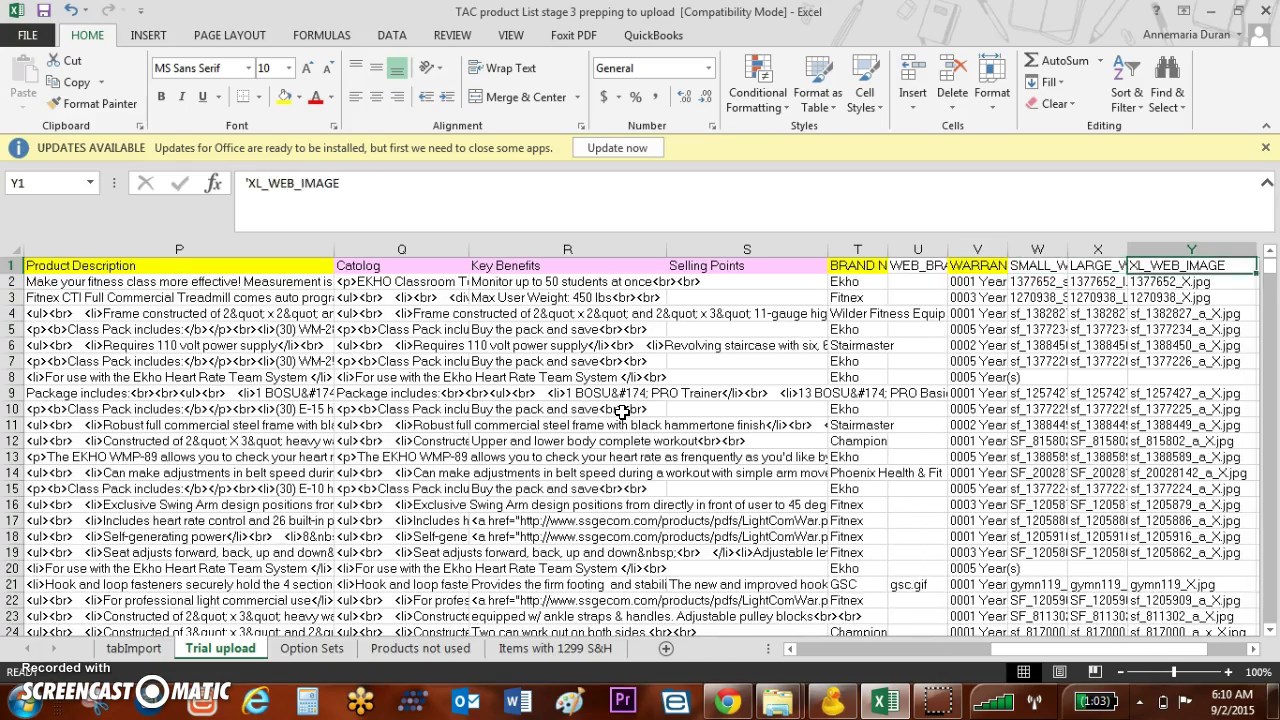
key("Down")
key("Down")
key("Down")
scroll(621, 412, "right", 3)
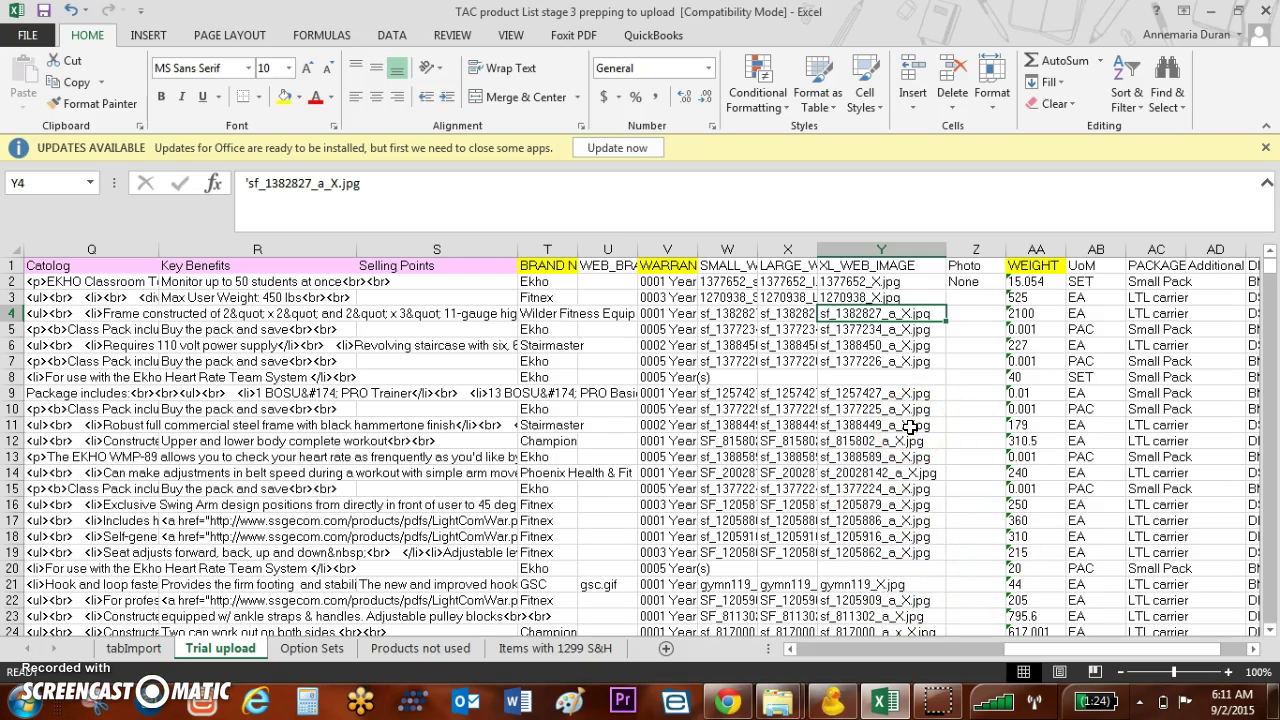
Step: Return to Bigcommerce in Chrome, accept the linked import fields and start the product import
left_click(728, 702)
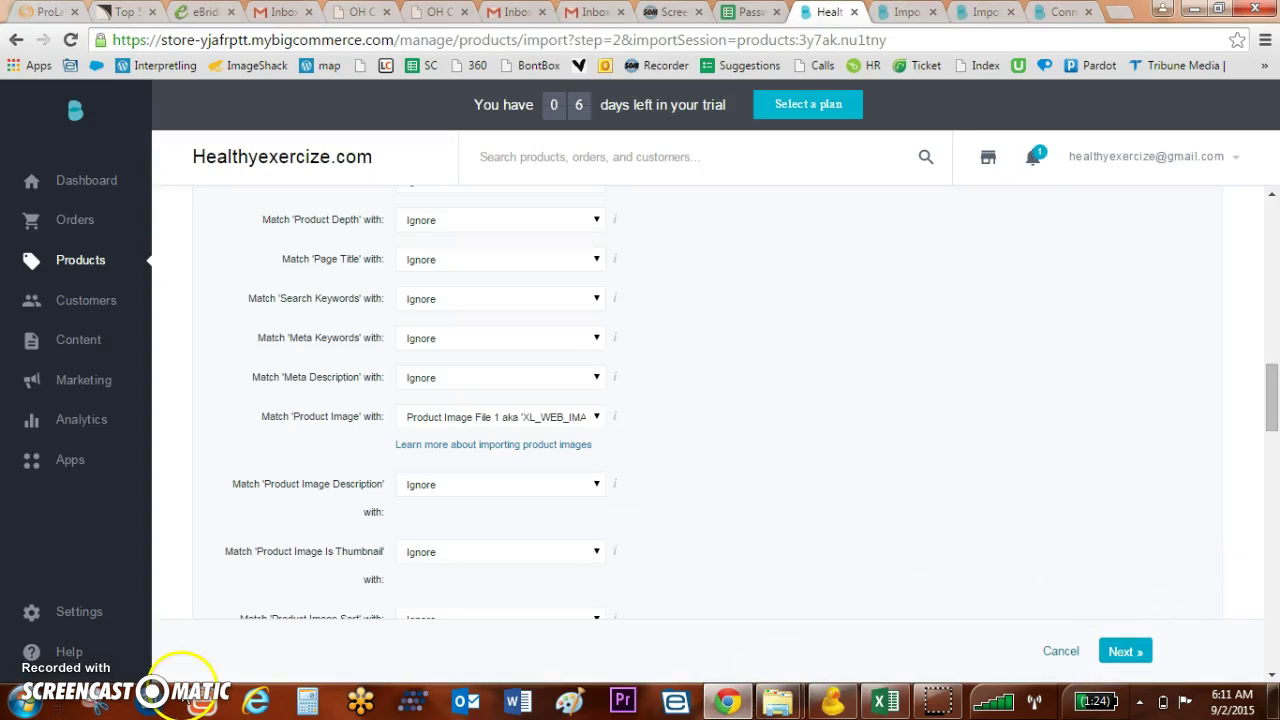
mouse_move(32, 651)
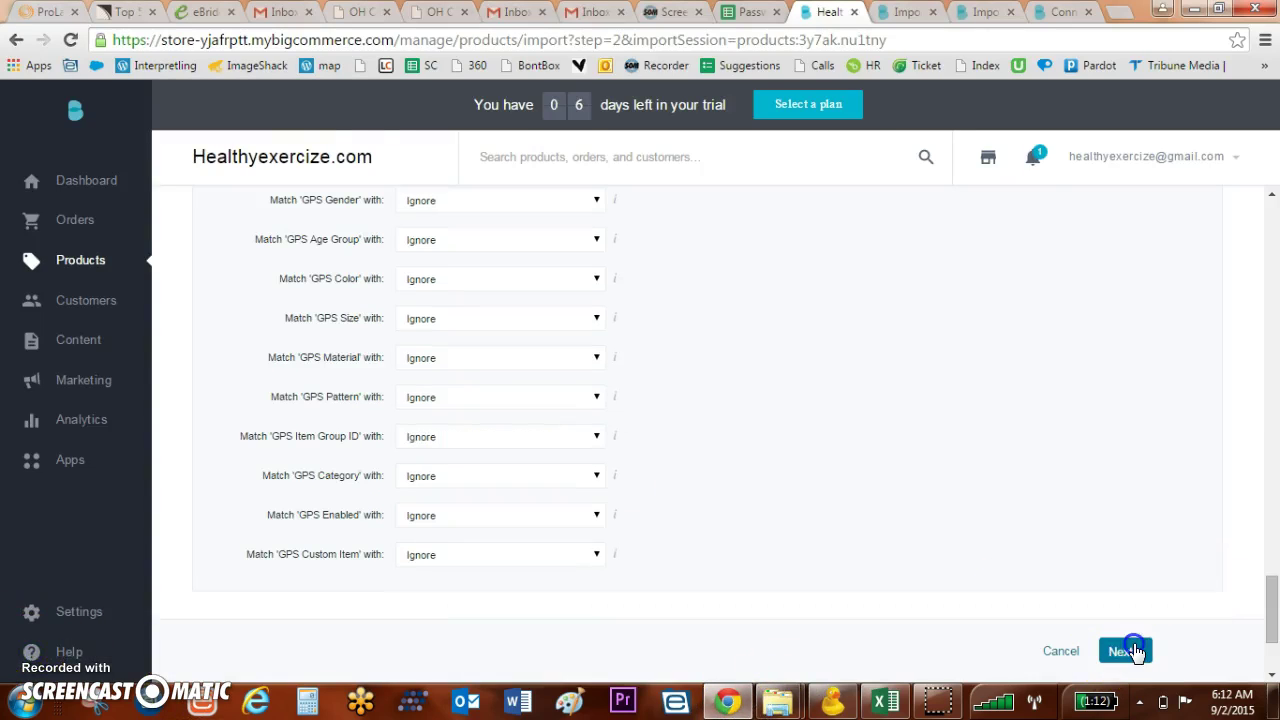
left_click(1125, 651)
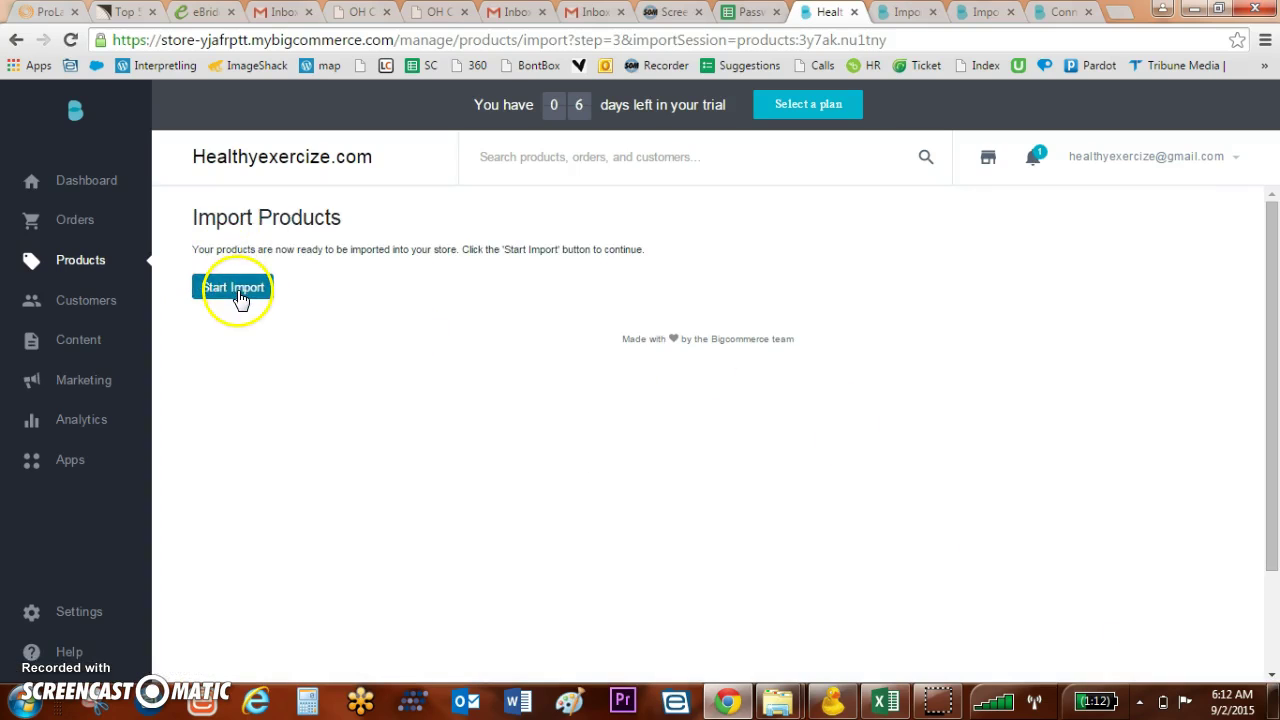
left_click(237, 290)
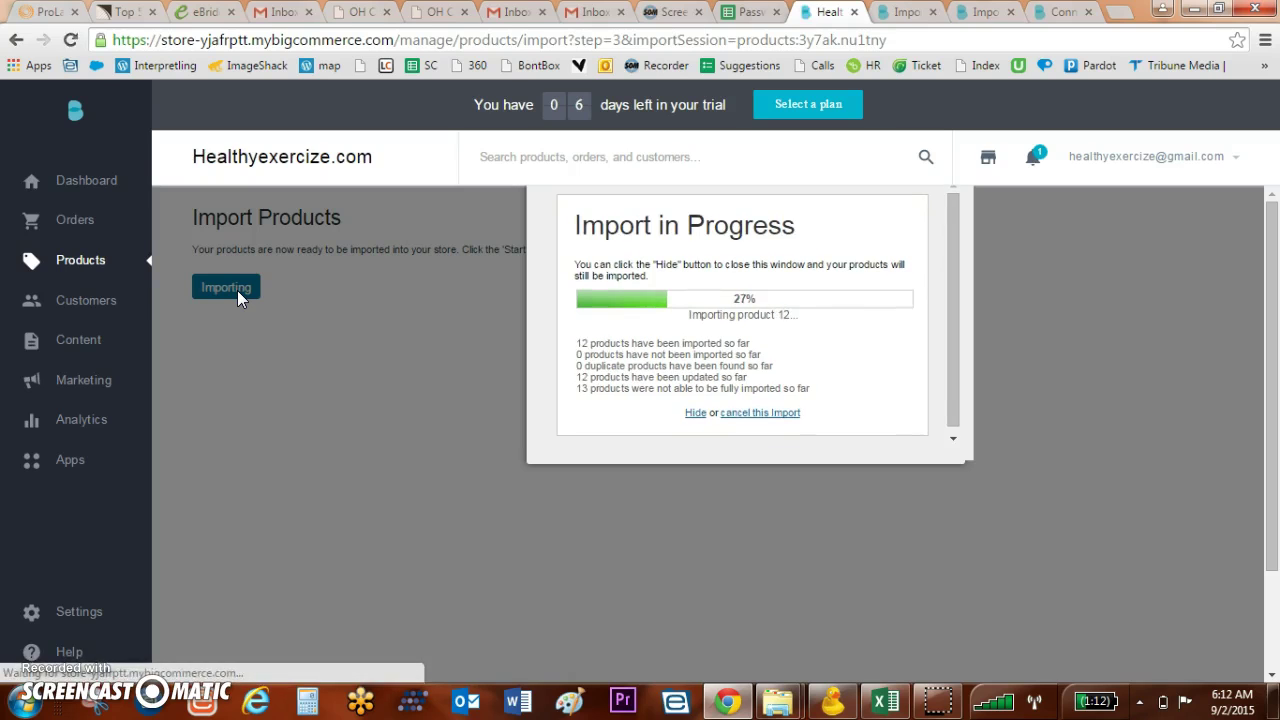
Step: Wait for the import to finish and open the store's full product list to check the imported products
mouse_move(33, 651)
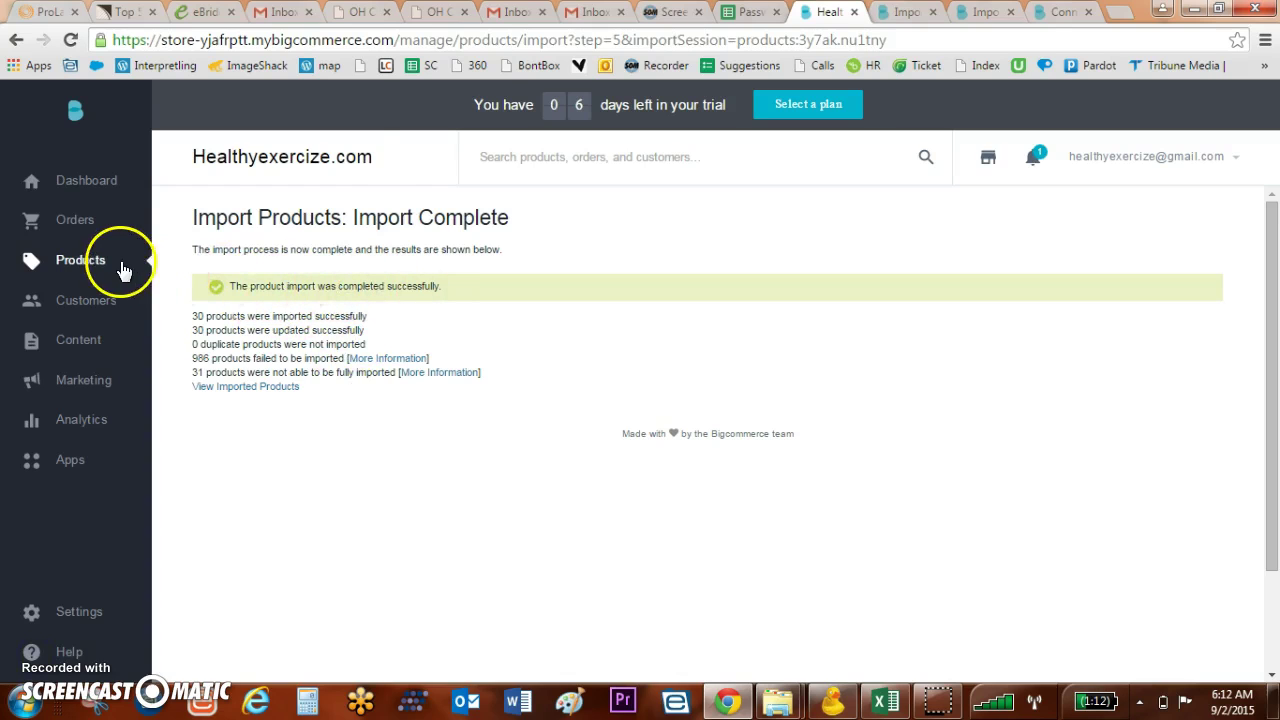
mouse_move(106, 268)
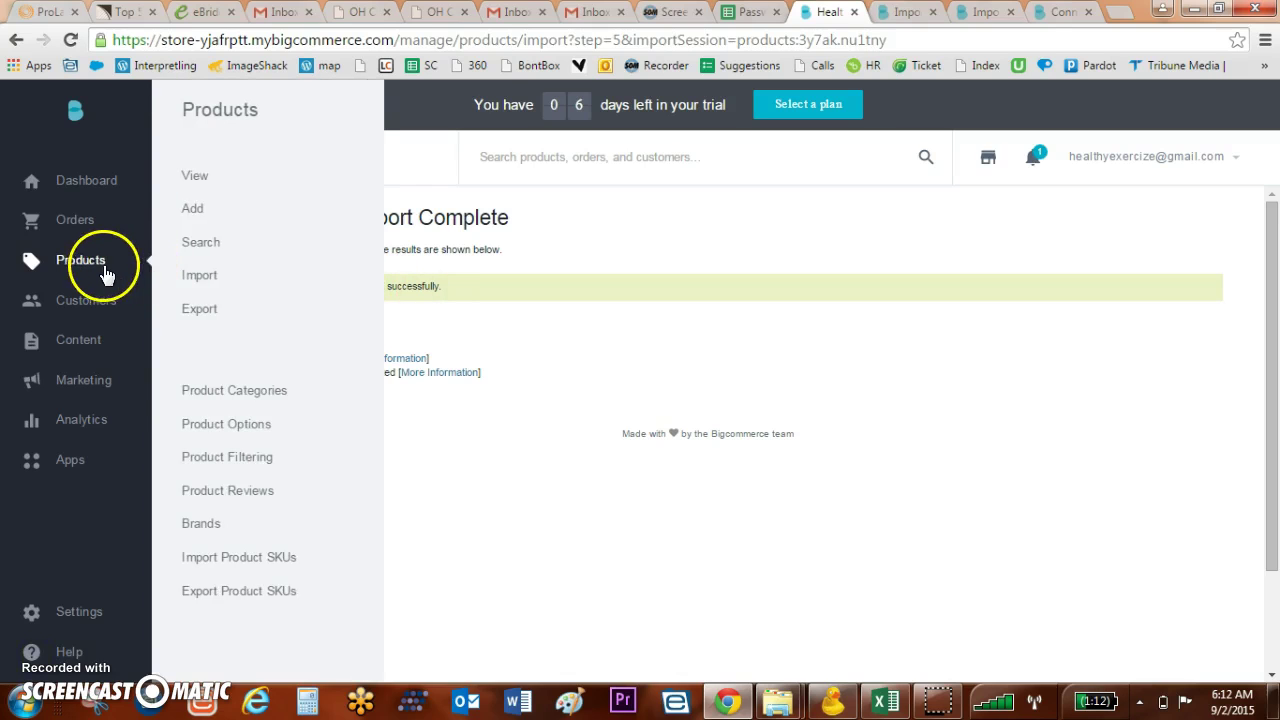
left_click(186, 175)
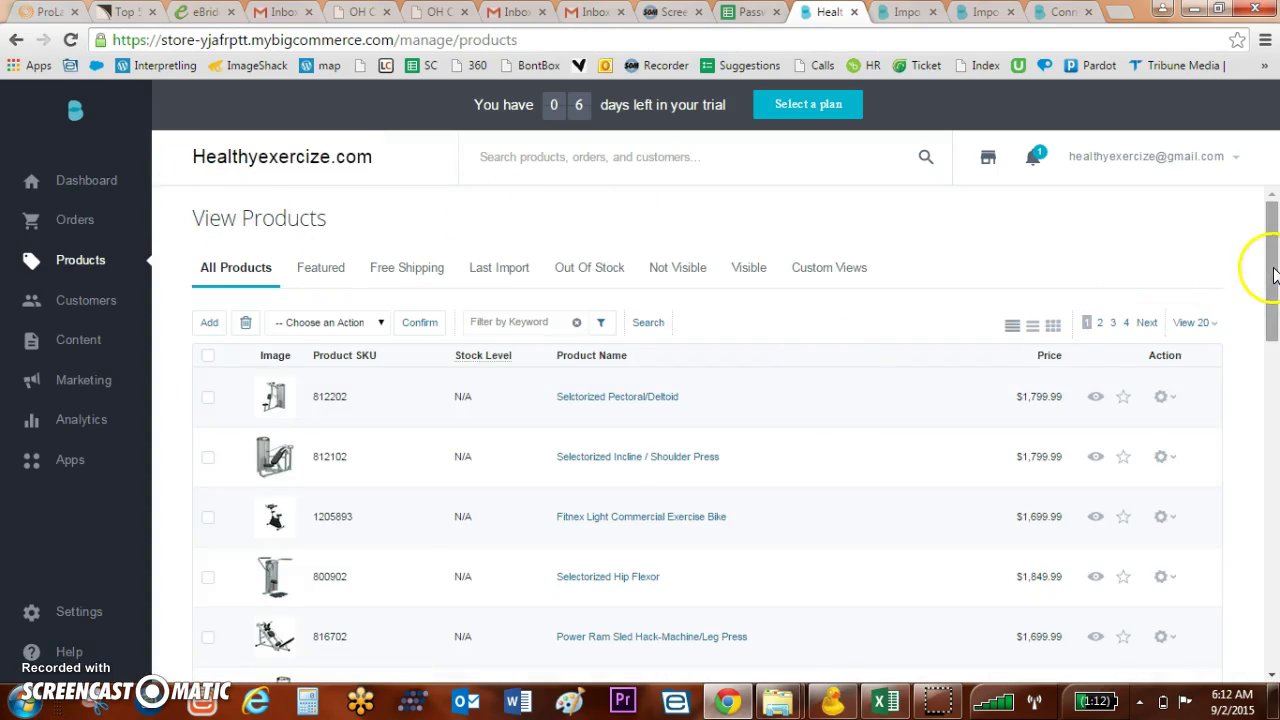
Step: Check the imported products' thumbnails for missing images, glance at the uploaded import folder in Cyberduck and return to Bigcommerce in Chrome
scroll(1265, 298, "down", 2)
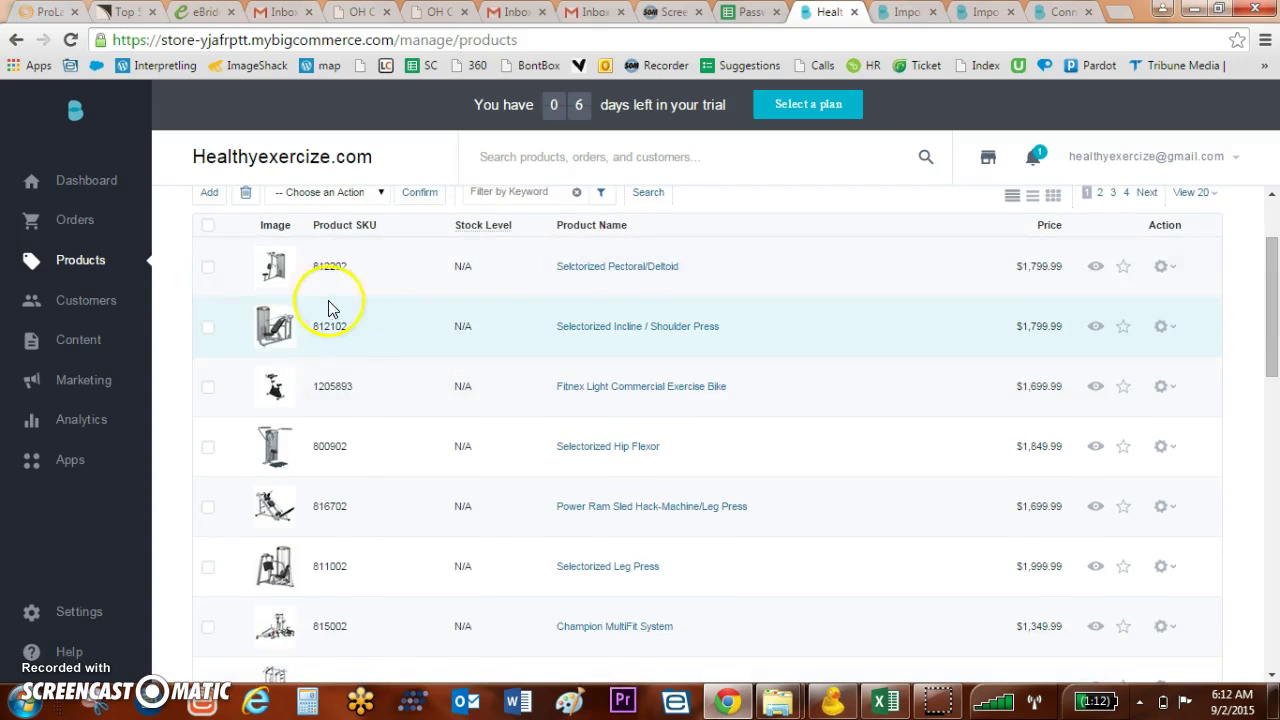
left_click_drag(1272, 338, 1274, 514)
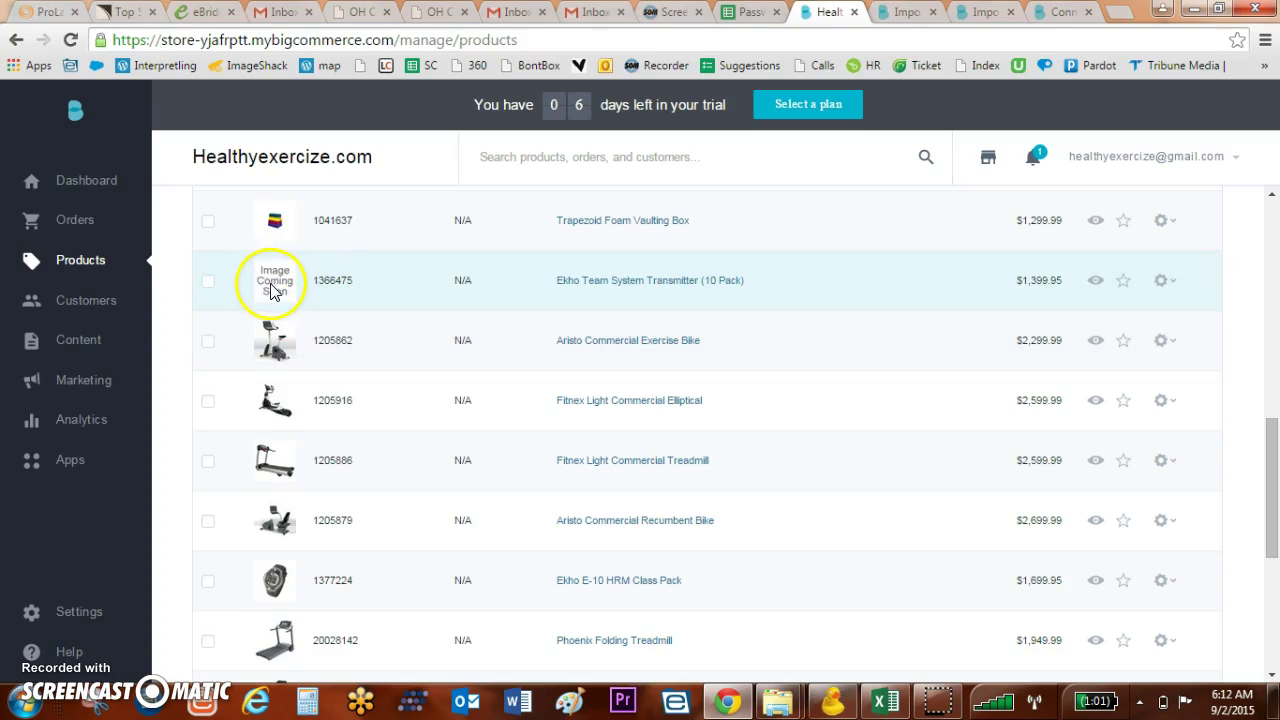
left_click(293, 262)
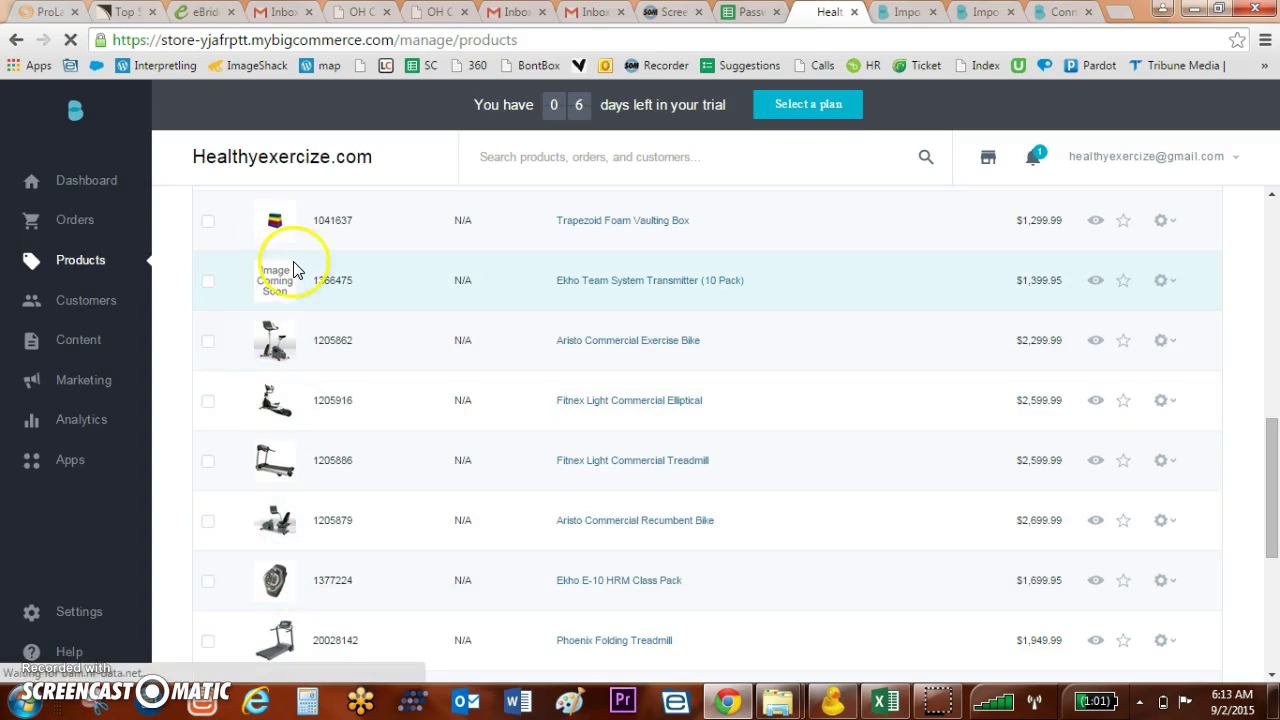
left_click(836, 708)
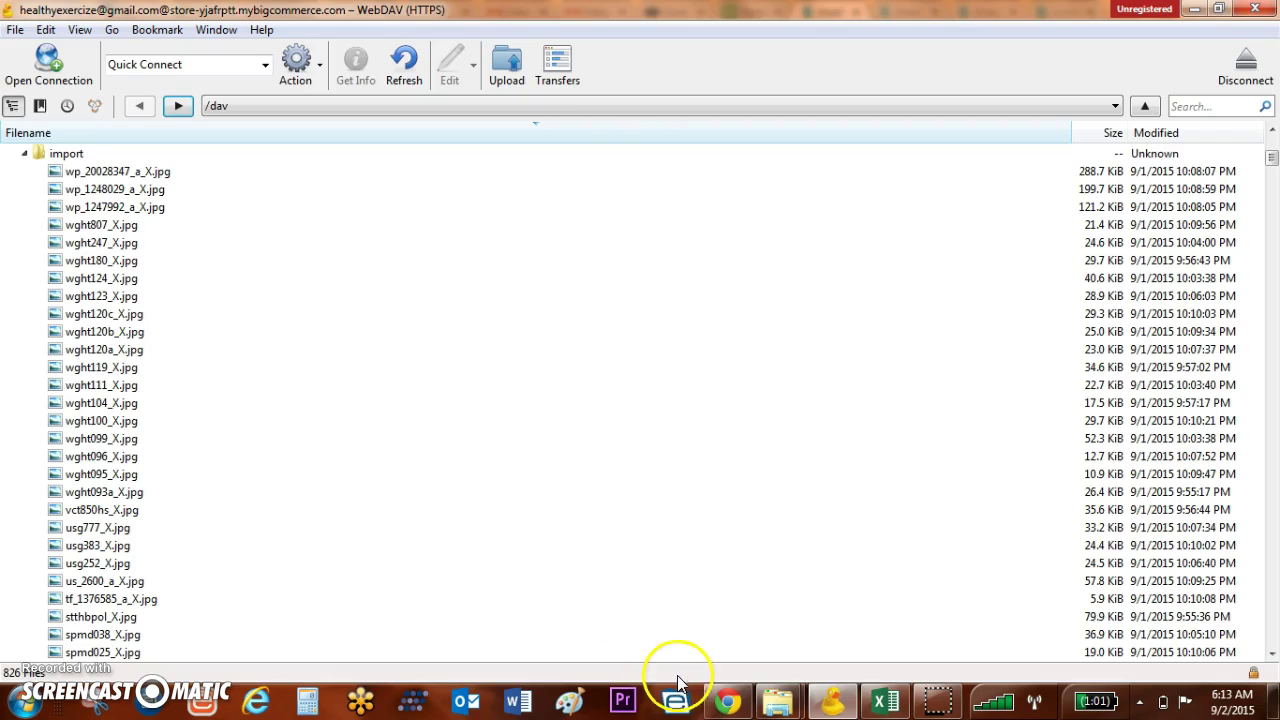
left_click(728, 700)
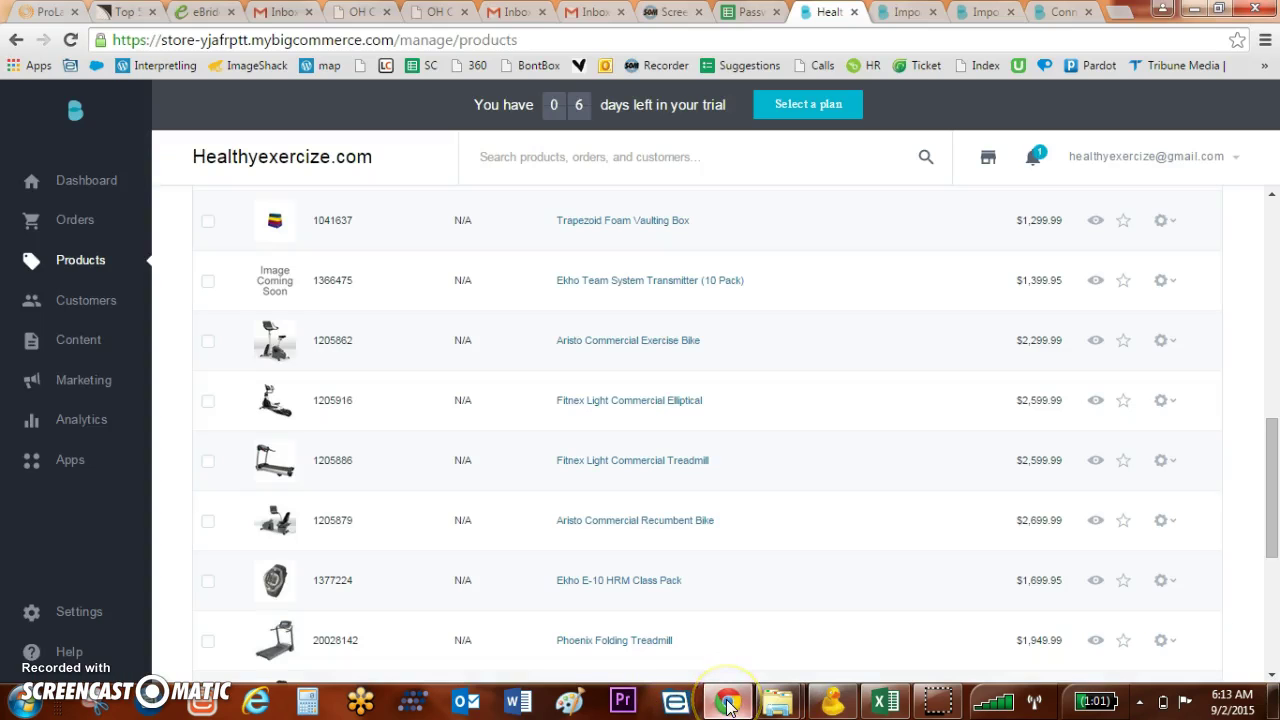
Step: Open the Trapezoid Foam Vaulting Box product for editing and review its imported details, from the summary down to the description and shipping
left_click(627, 224)
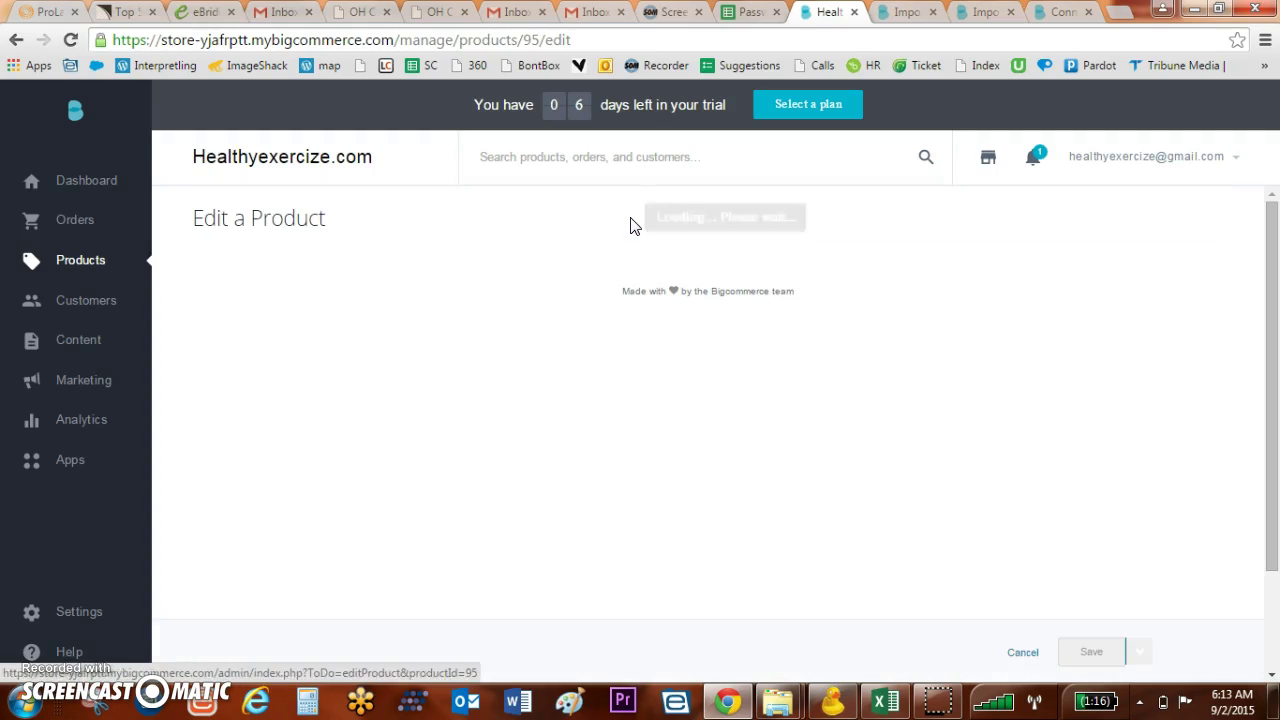
left_click_drag(1268, 232, 1258, 518)
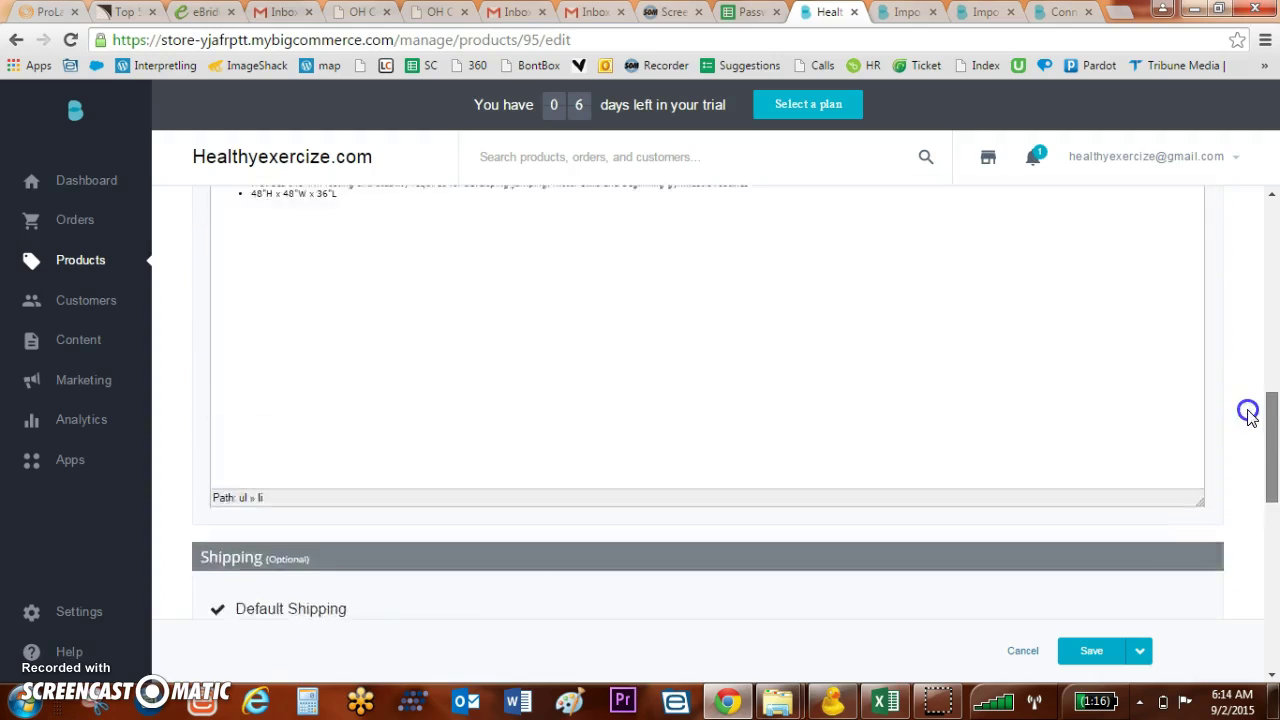
left_click_drag(1248, 413, 1257, 254)
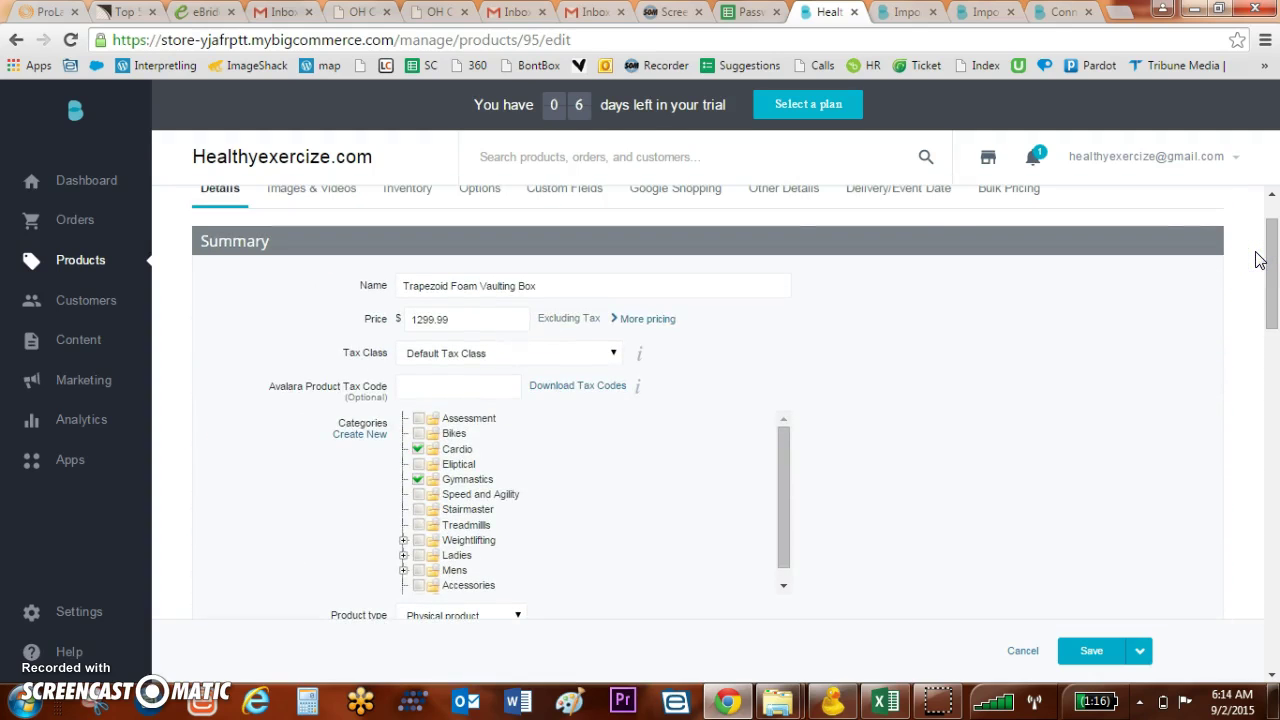
left_click_drag(1272, 263, 1269, 229)
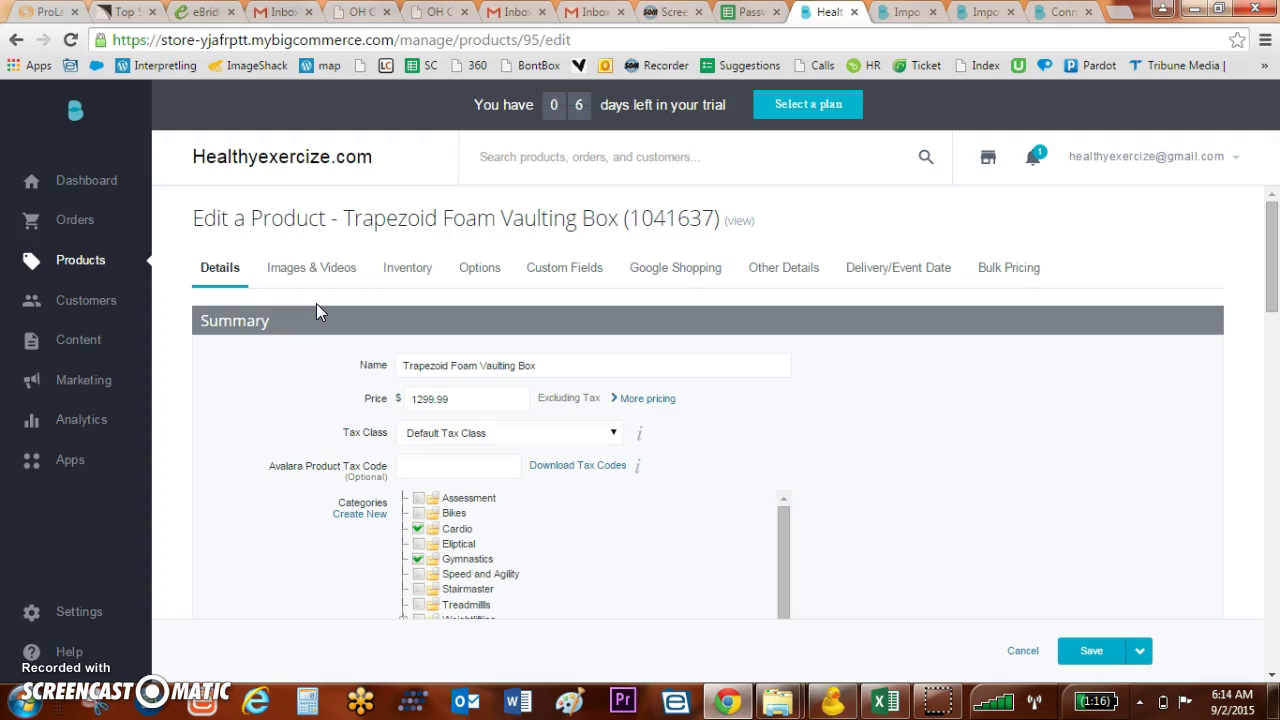
Step: Look through the Trapezoid Foam Vaulting Box's Images & Videos and Inventory settings, and return to its Details
left_click(334, 268)
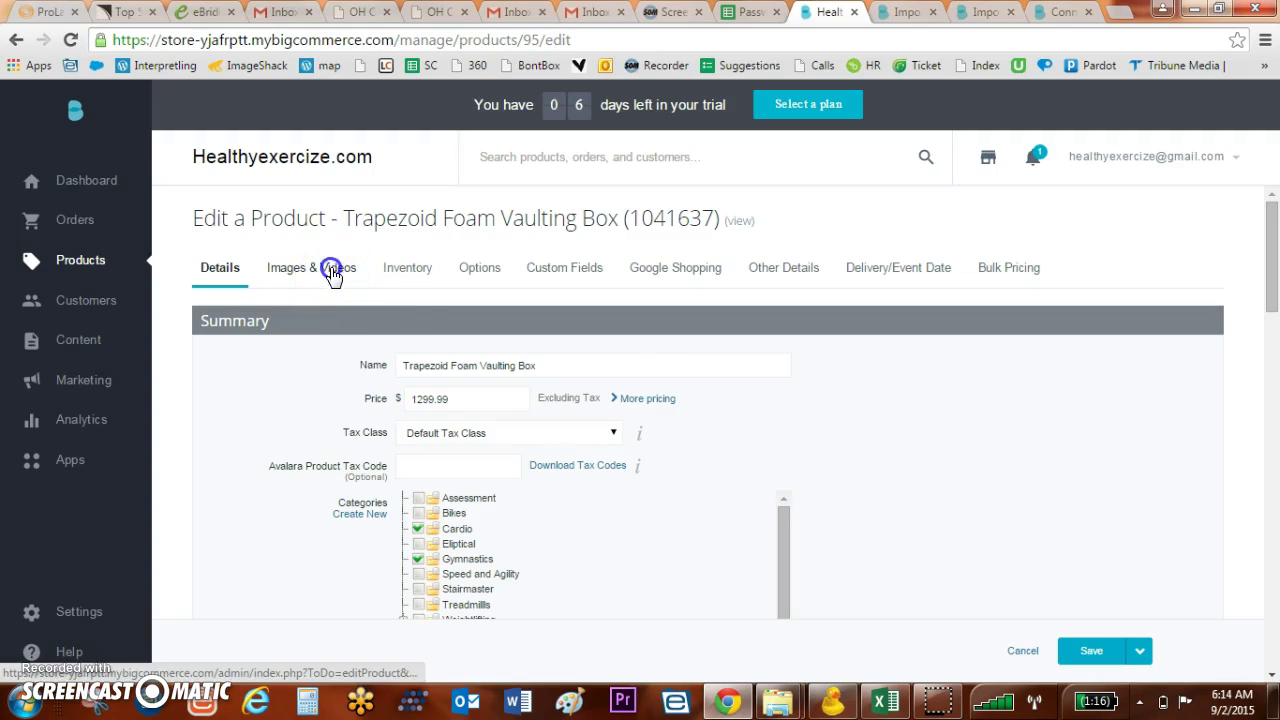
left_click(434, 274)
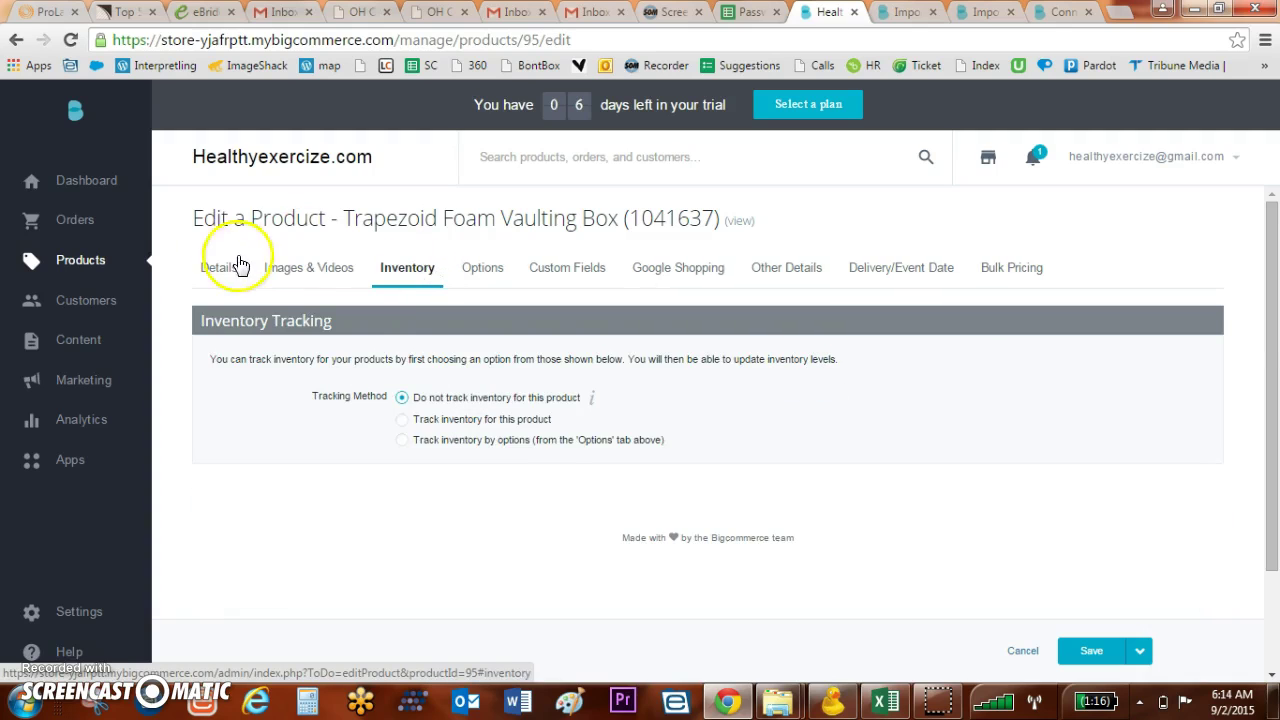
left_click(215, 274)
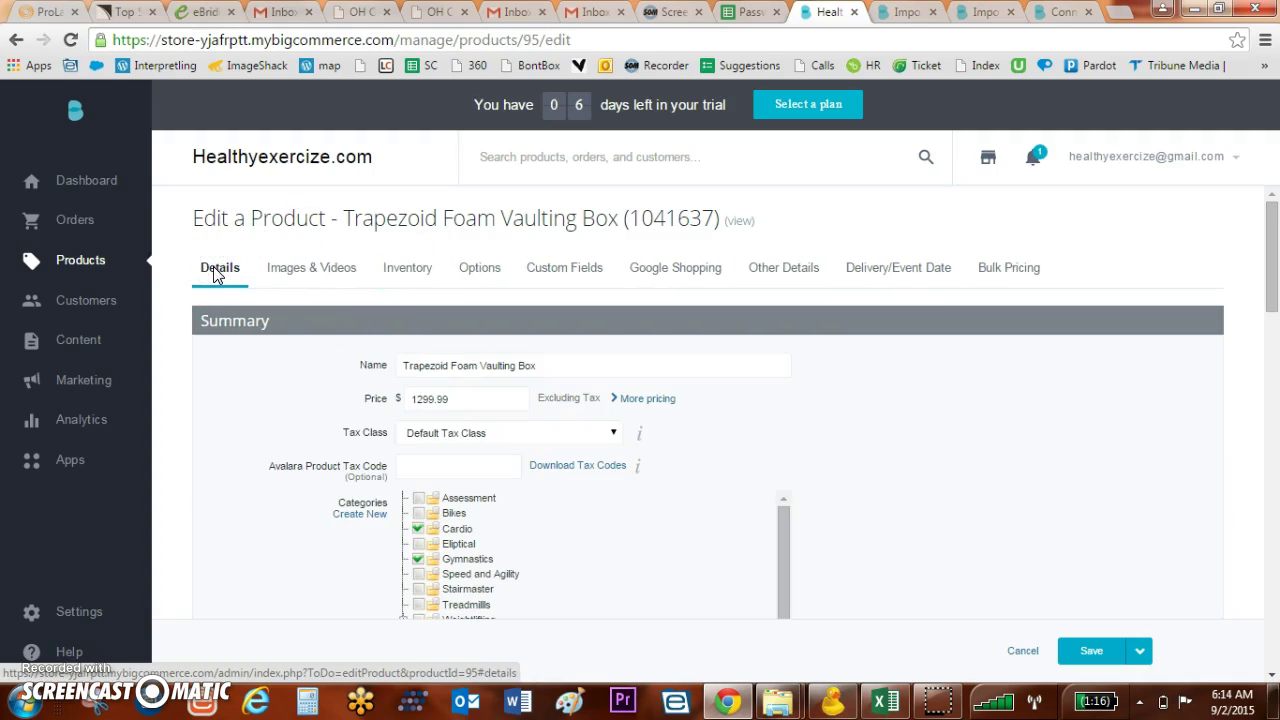